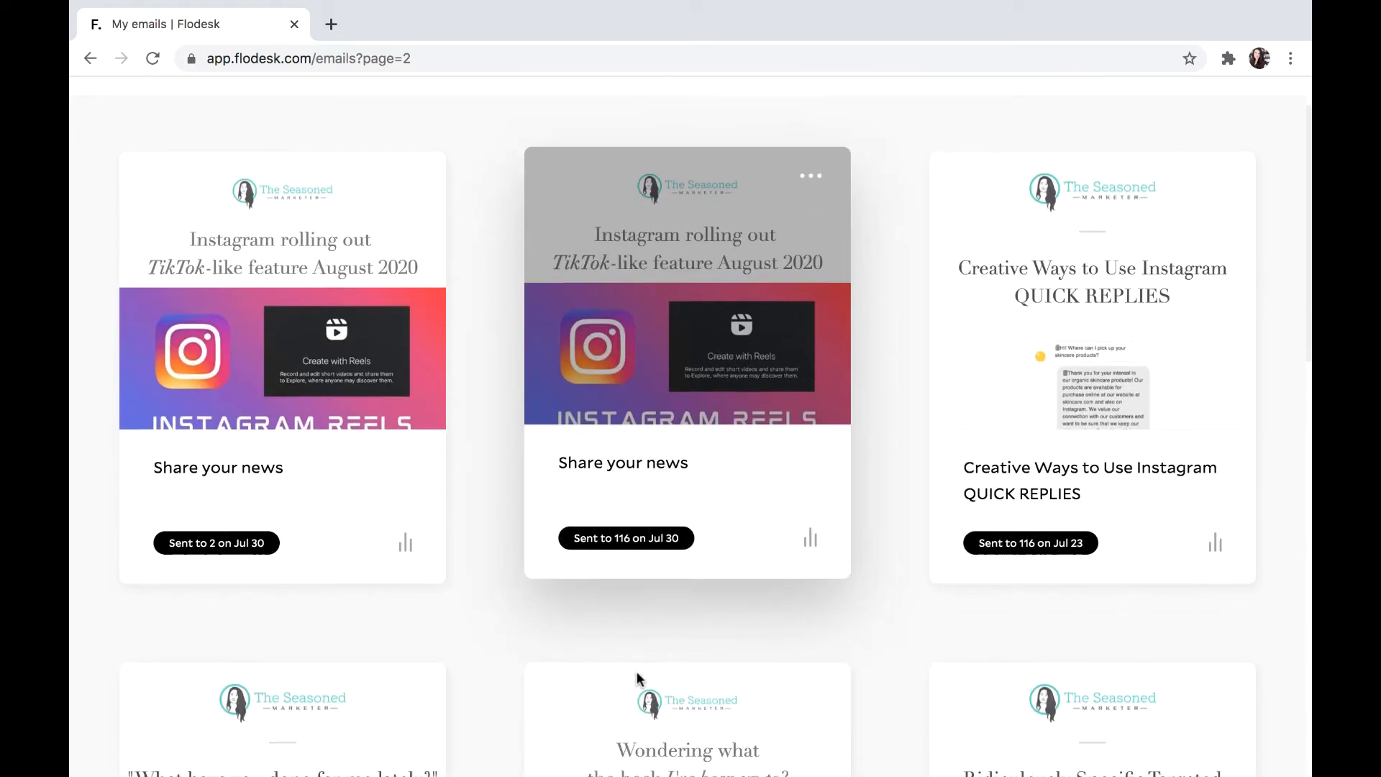
Start creating a new email from the emails overview page.
scroll(637, 671, up, 6)
scroll(636, 671, up, 6)
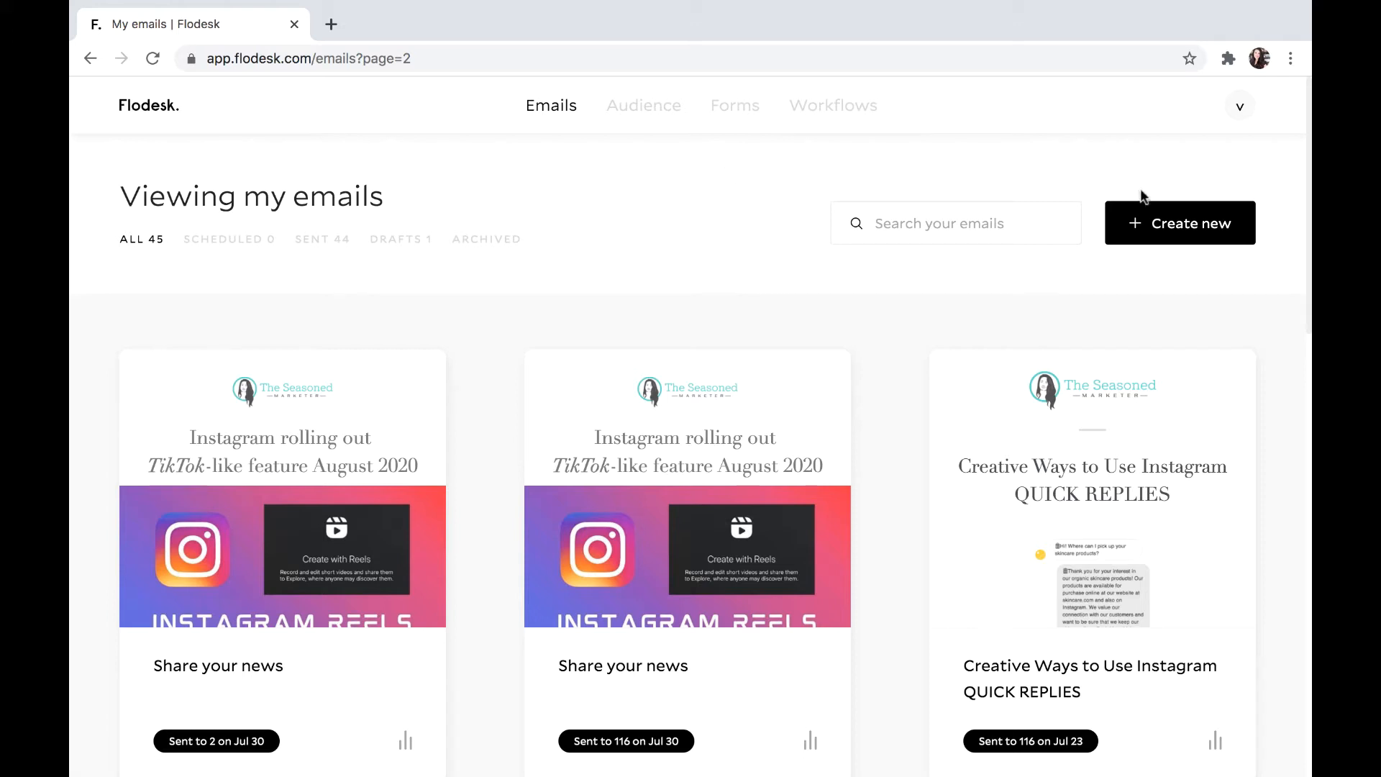
click(1151, 220)
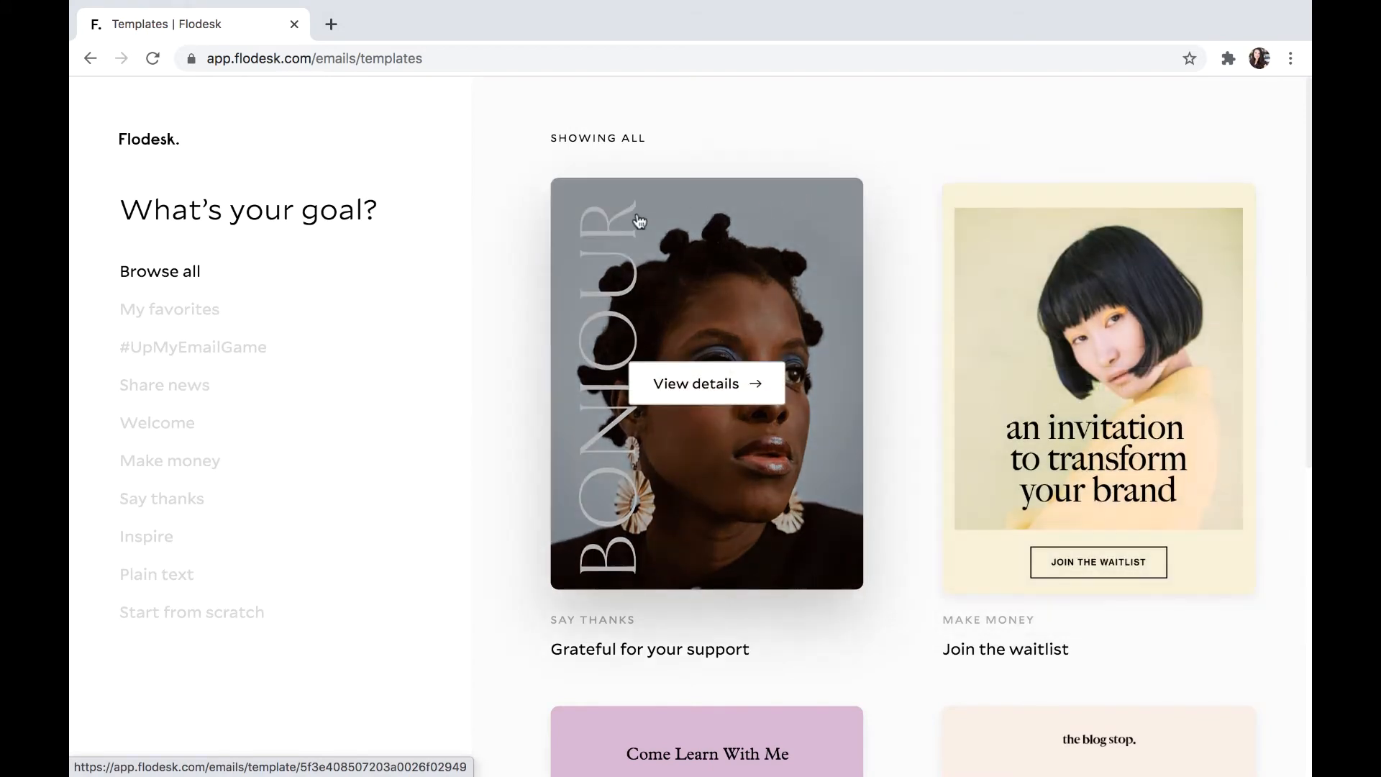
Browse the full template gallery and narrow it to the Welcome category.
scroll(501, 377, down, 6)
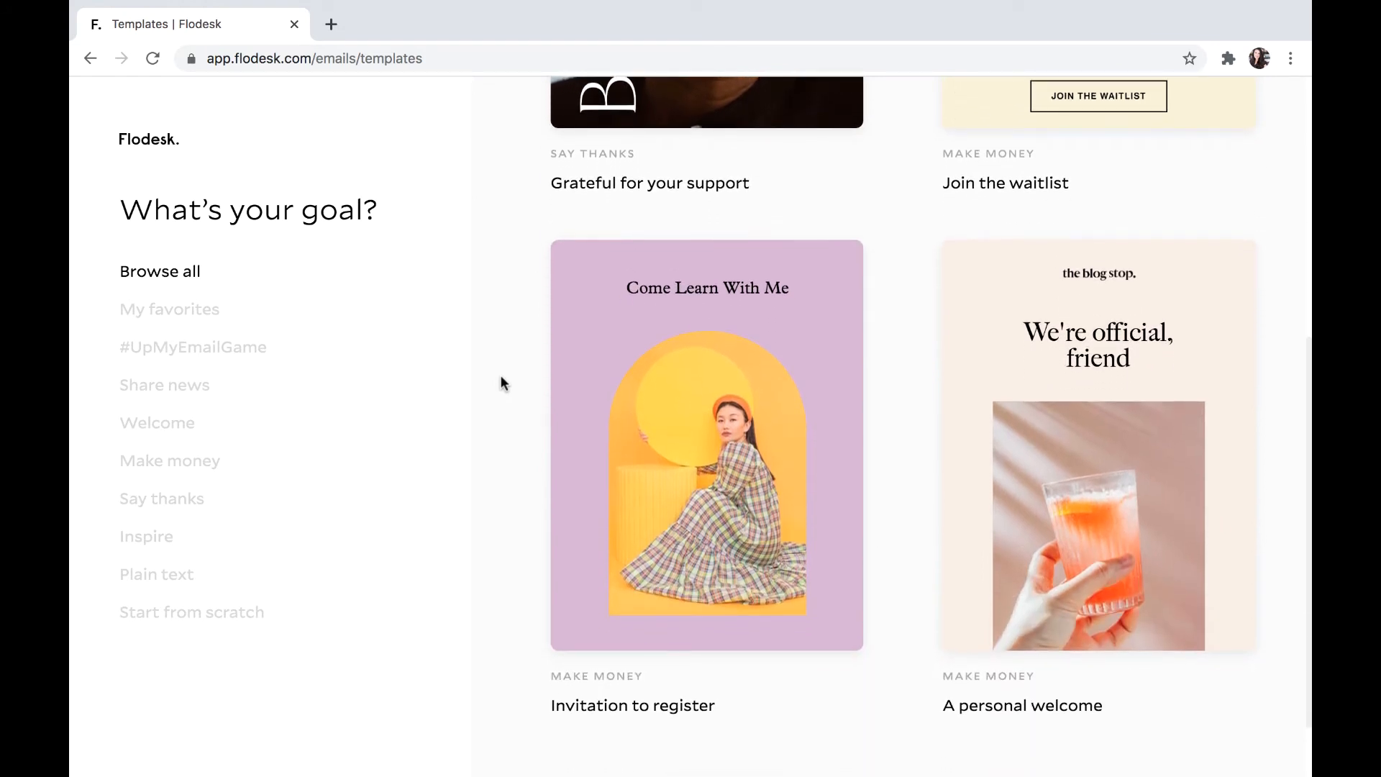
scroll(238, 493, down, 1)
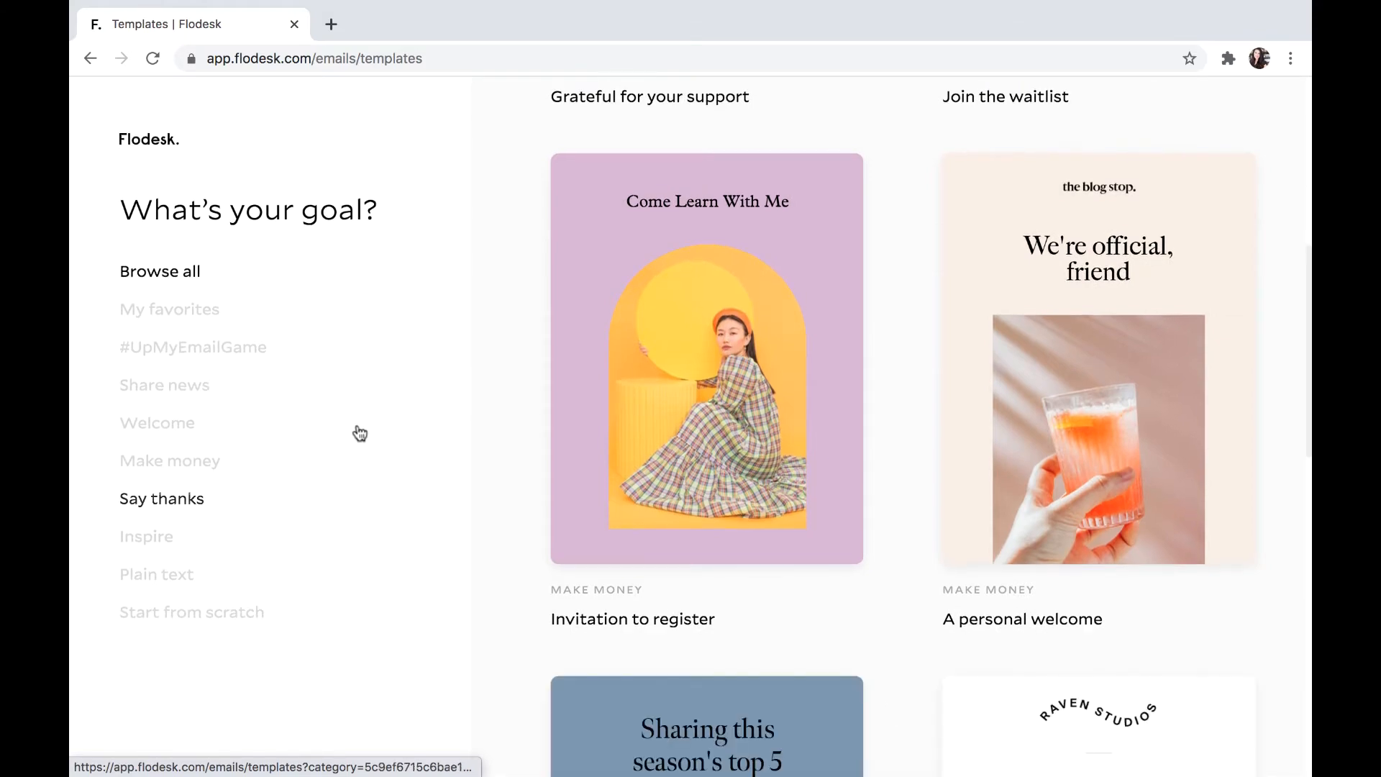
scroll(359, 433, up, 2)
scroll(359, 433, up, 5)
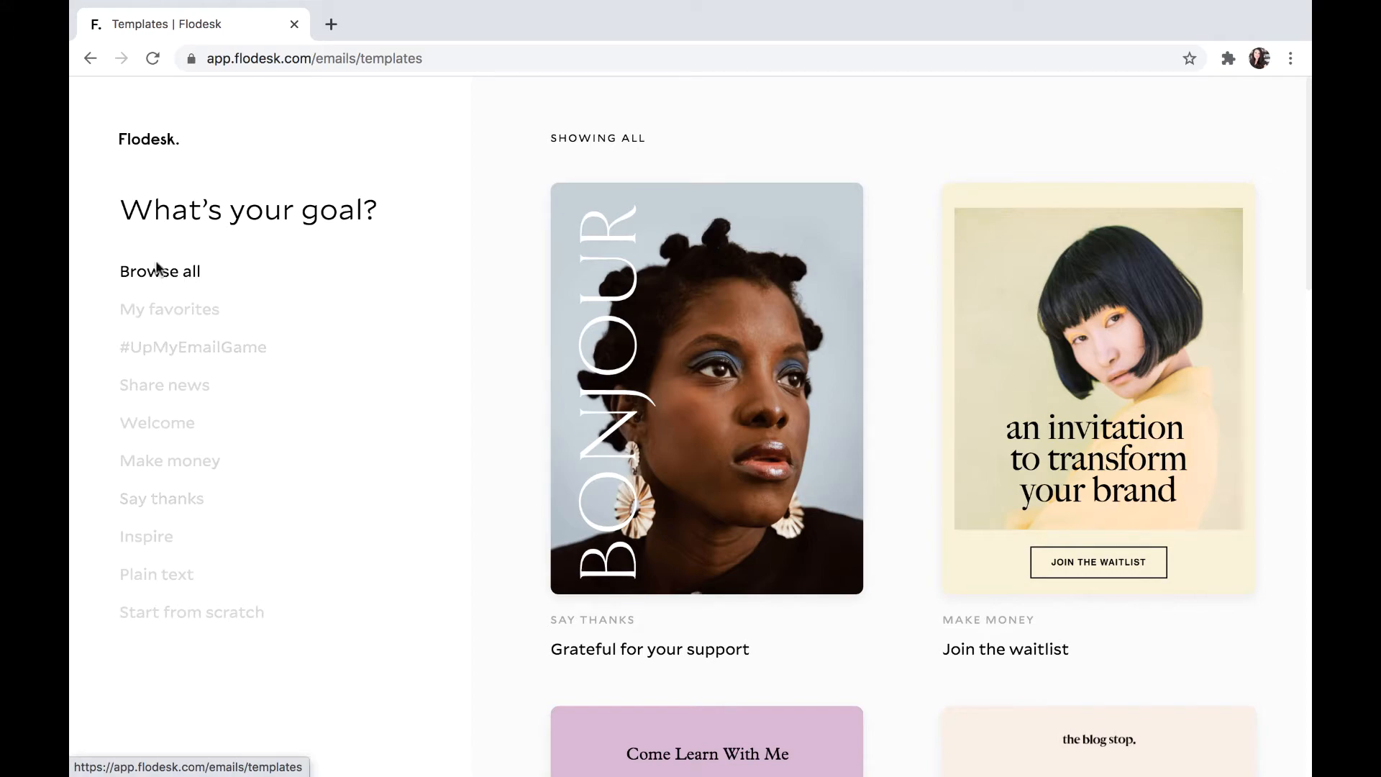
scroll(832, 358, down, 15)
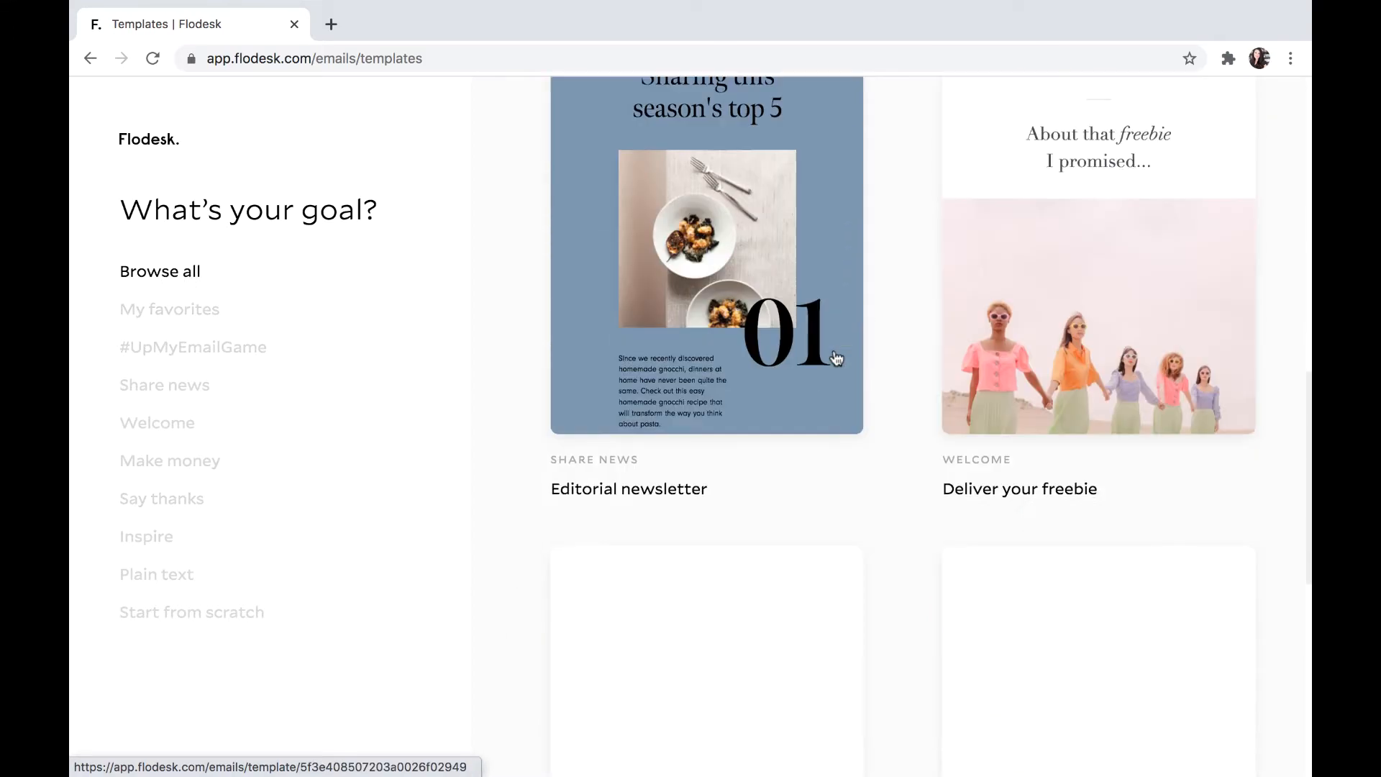
scroll(832, 361, up, 20)
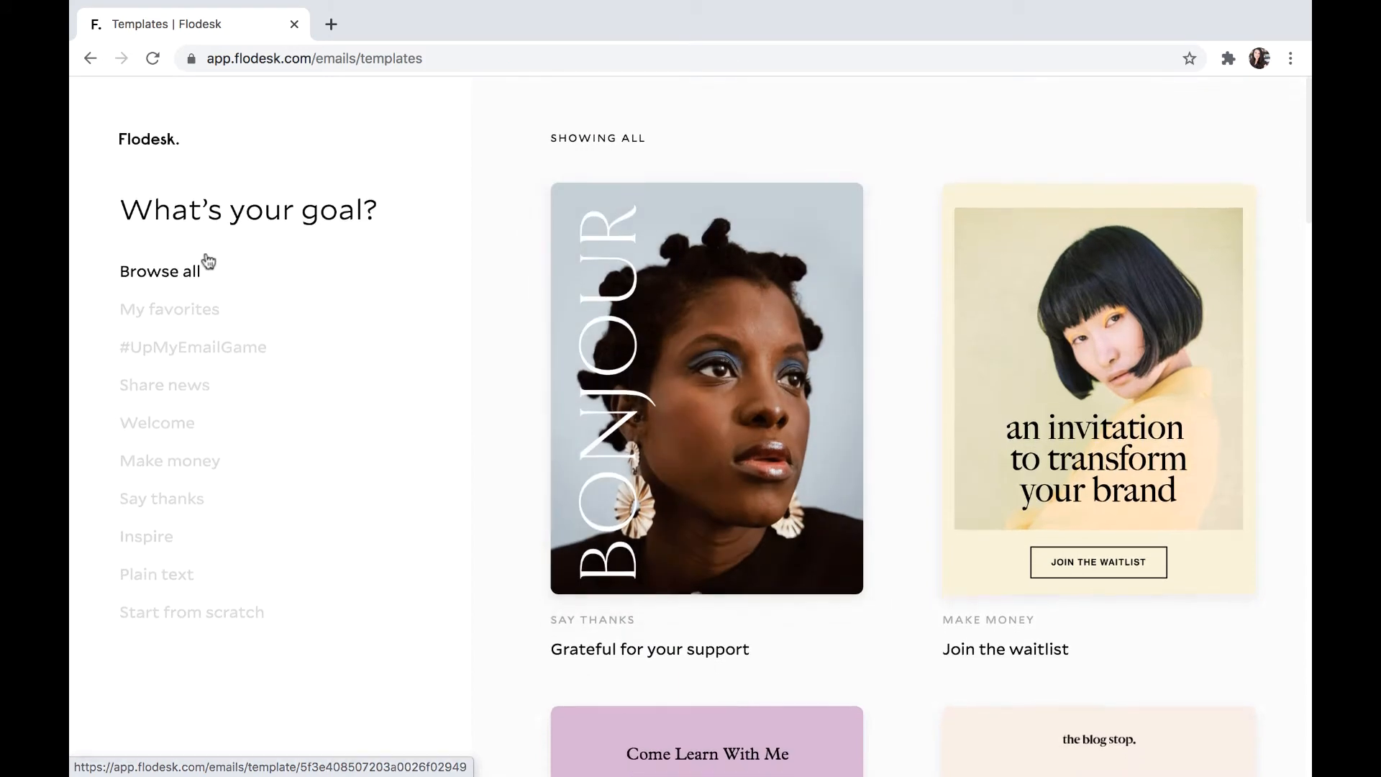
click(178, 430)
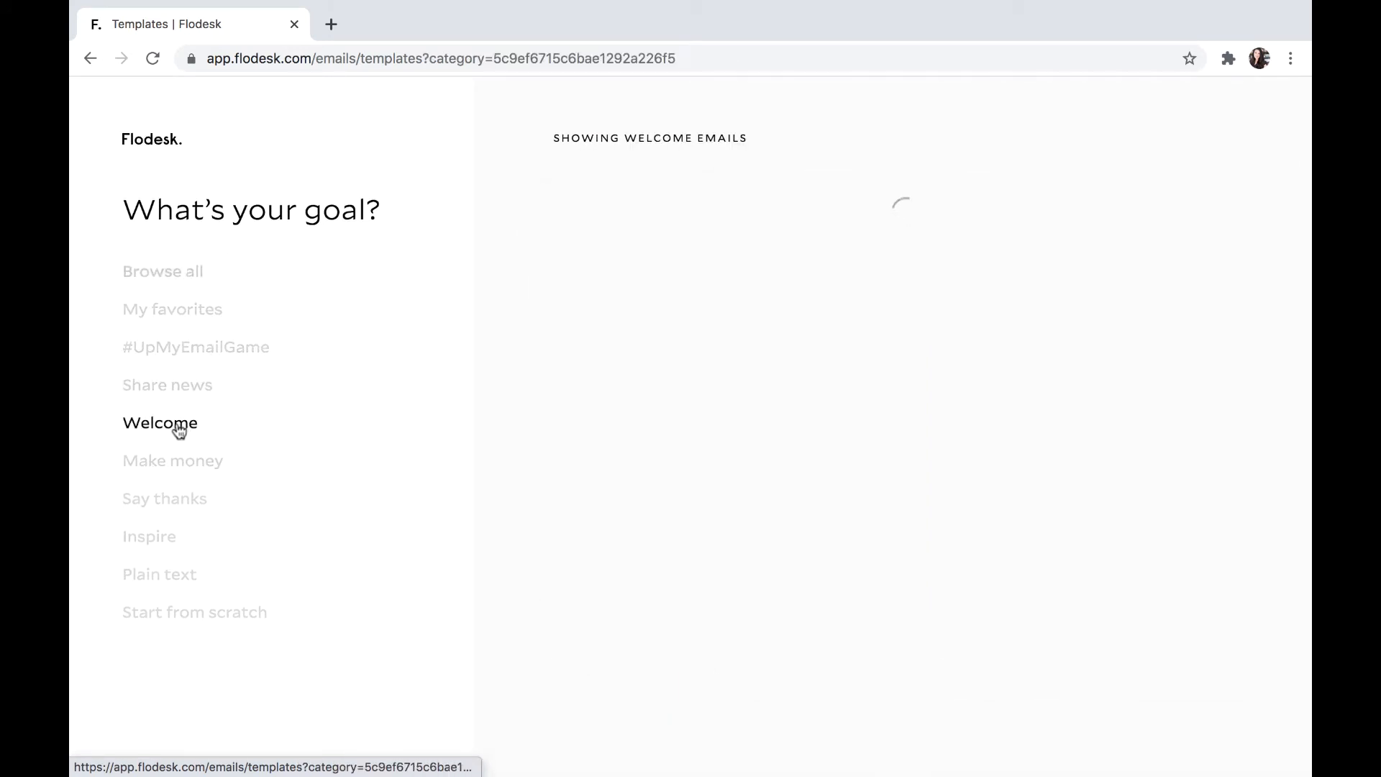
Find the Influencer's welcome template among the welcome emails and open its details.
scroll(659, 511, down, 2)
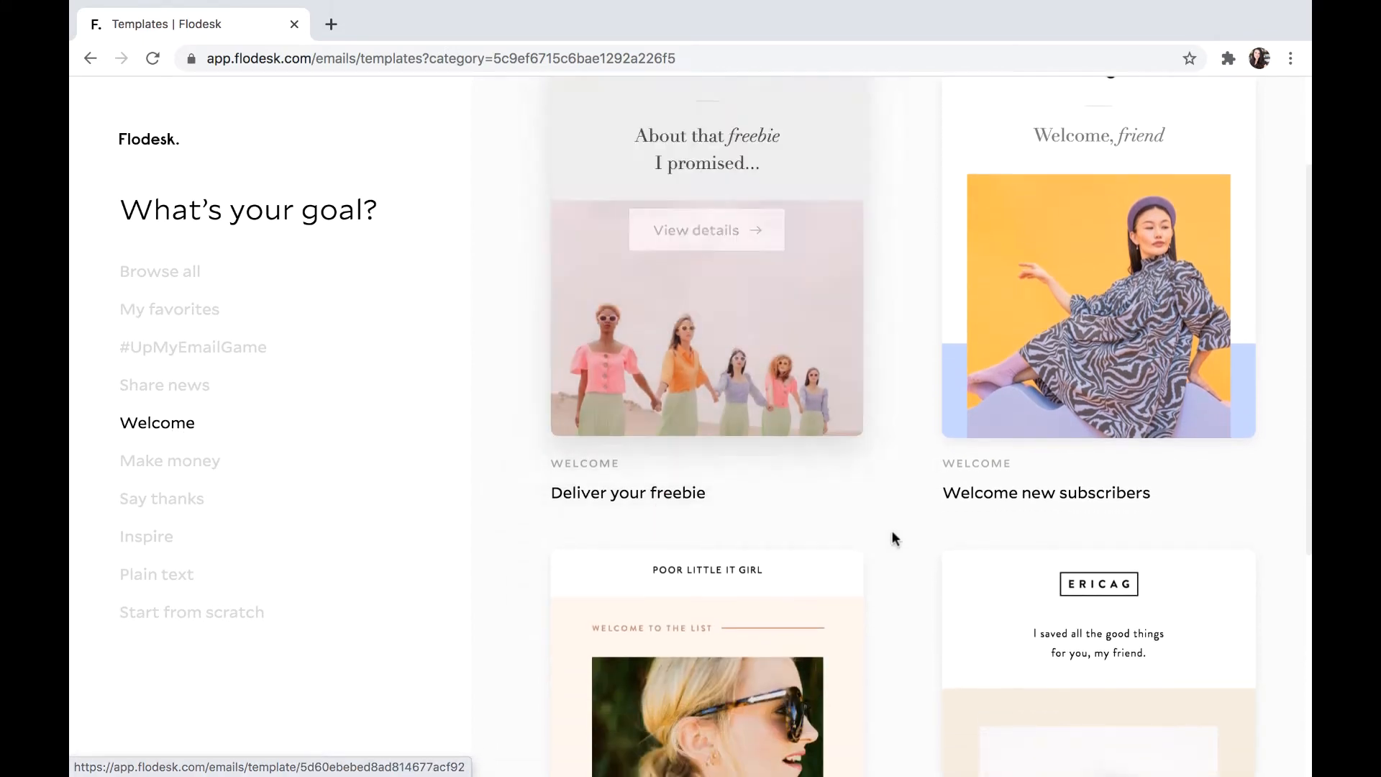
scroll(891, 529, down, 3)
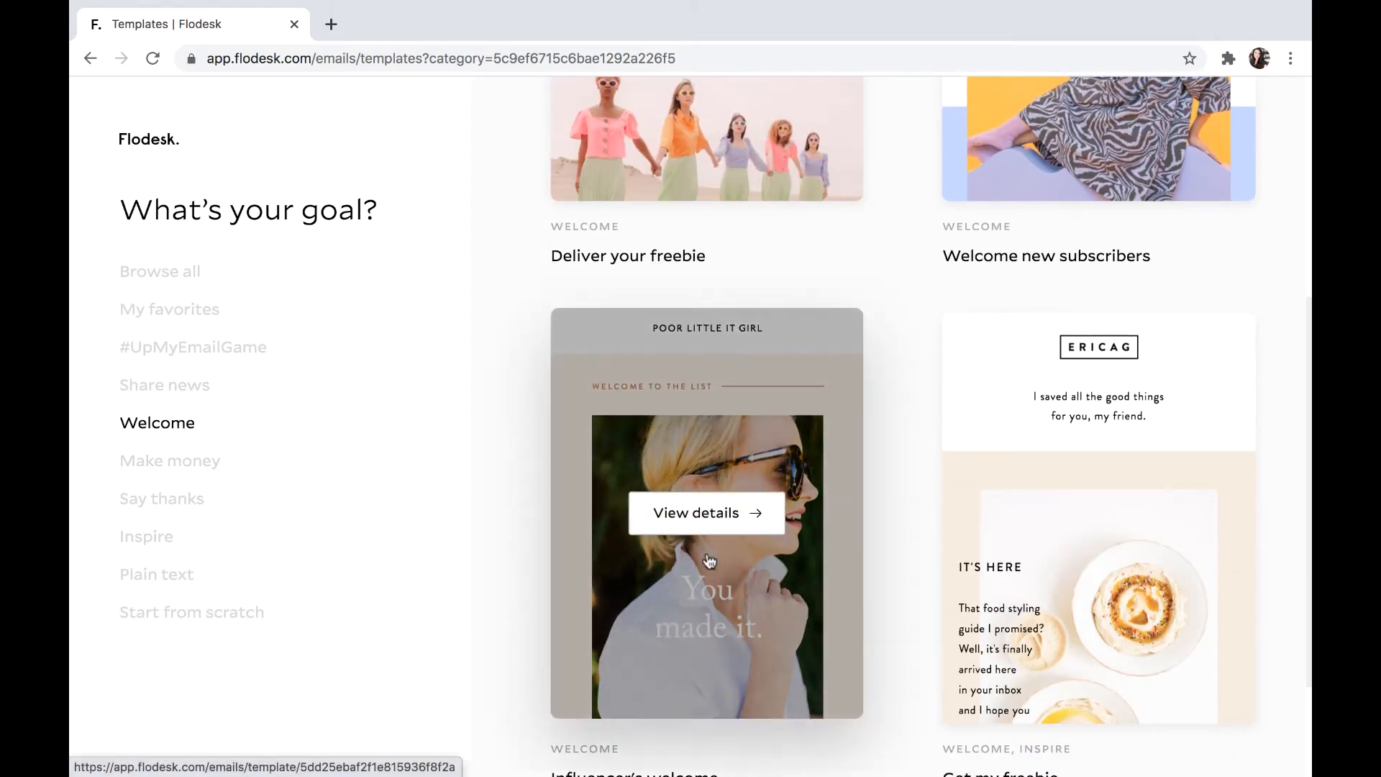
scroll(733, 524, down, 2)
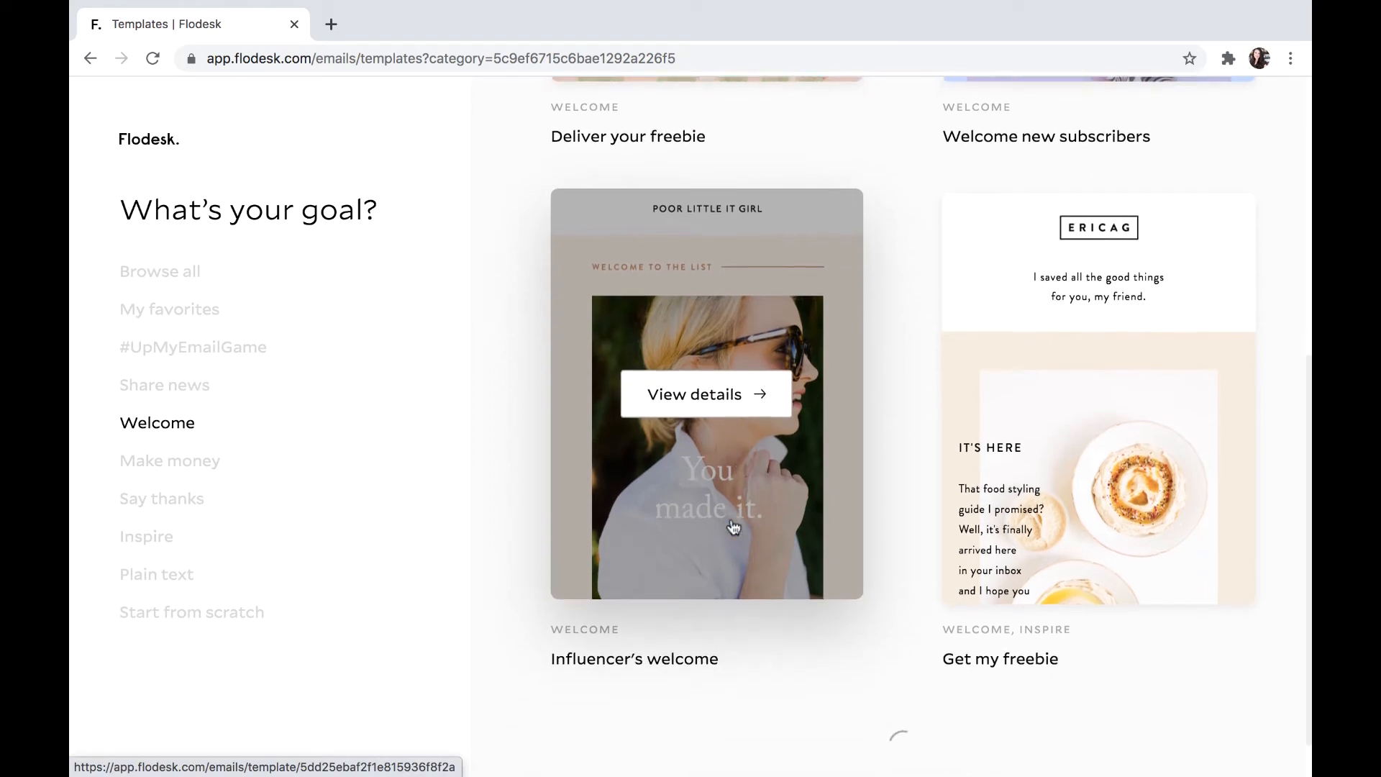
click(697, 384)
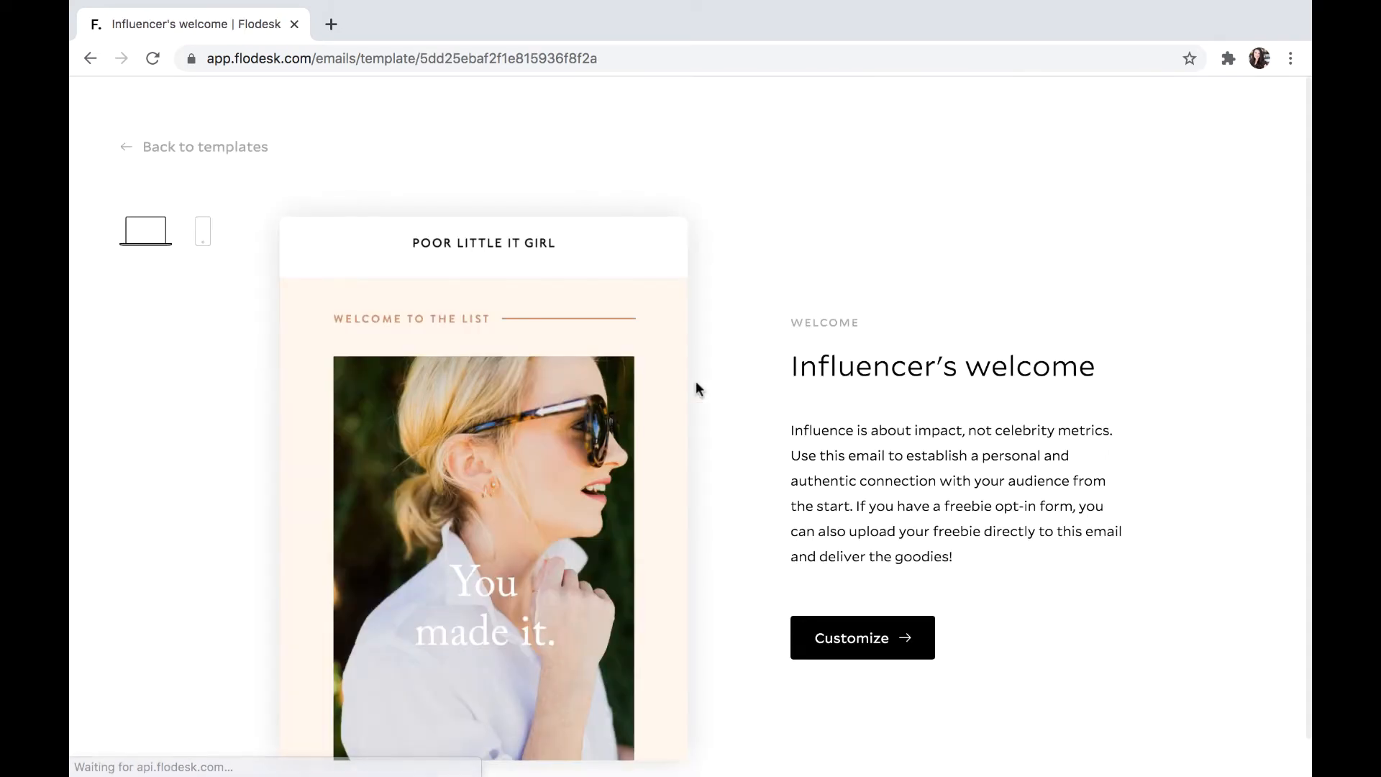
Review the full Influencer's welcome preview down to its footer and start customizing the template.
scroll(741, 477, down, 1)
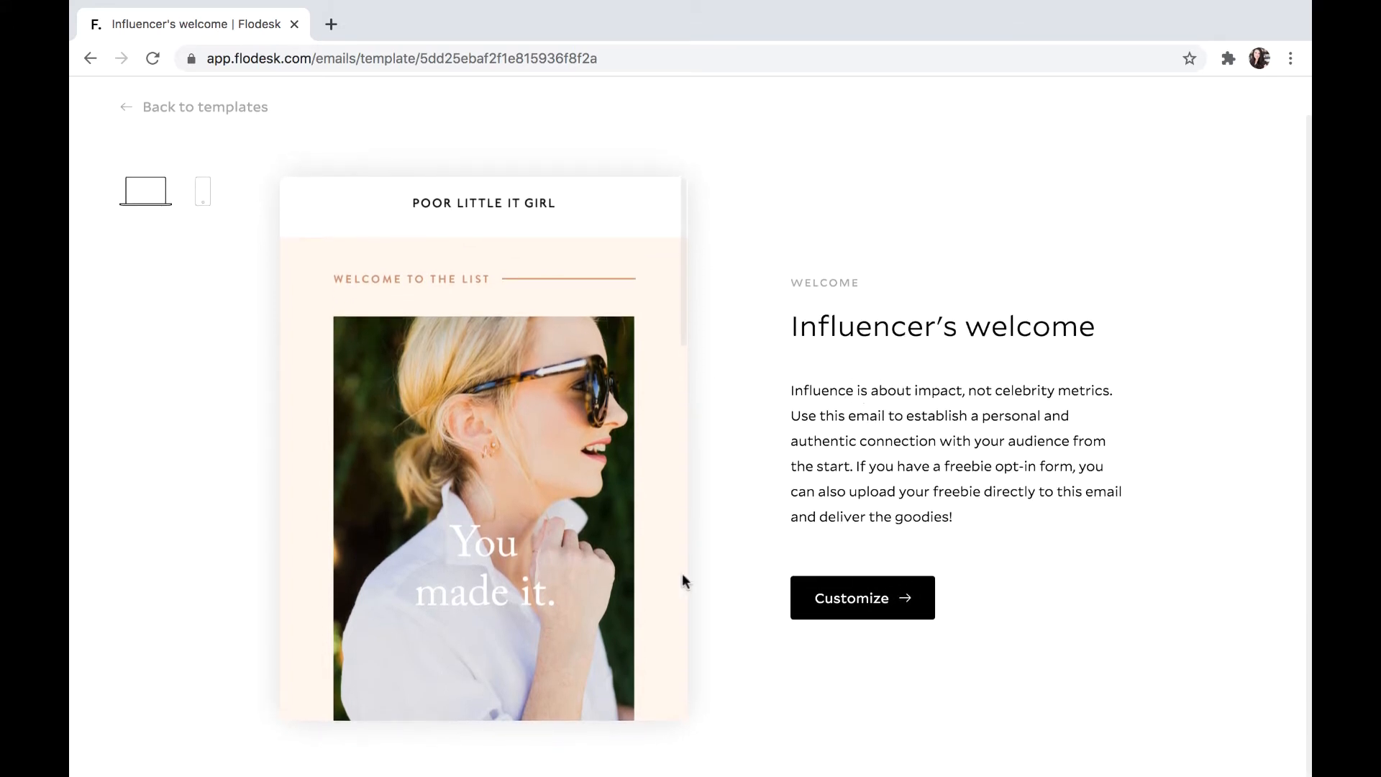
scroll(581, 438, down, 8)
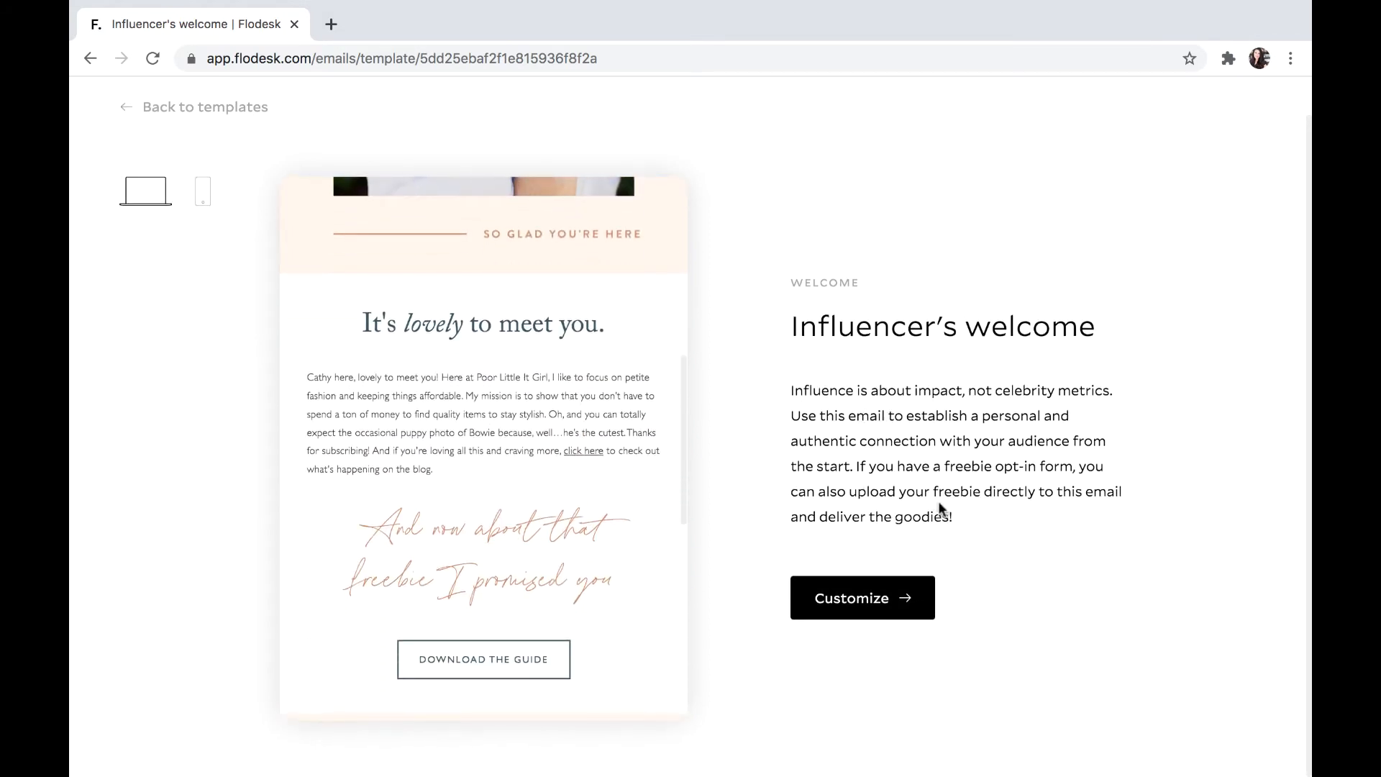
scroll(589, 566, down, 6)
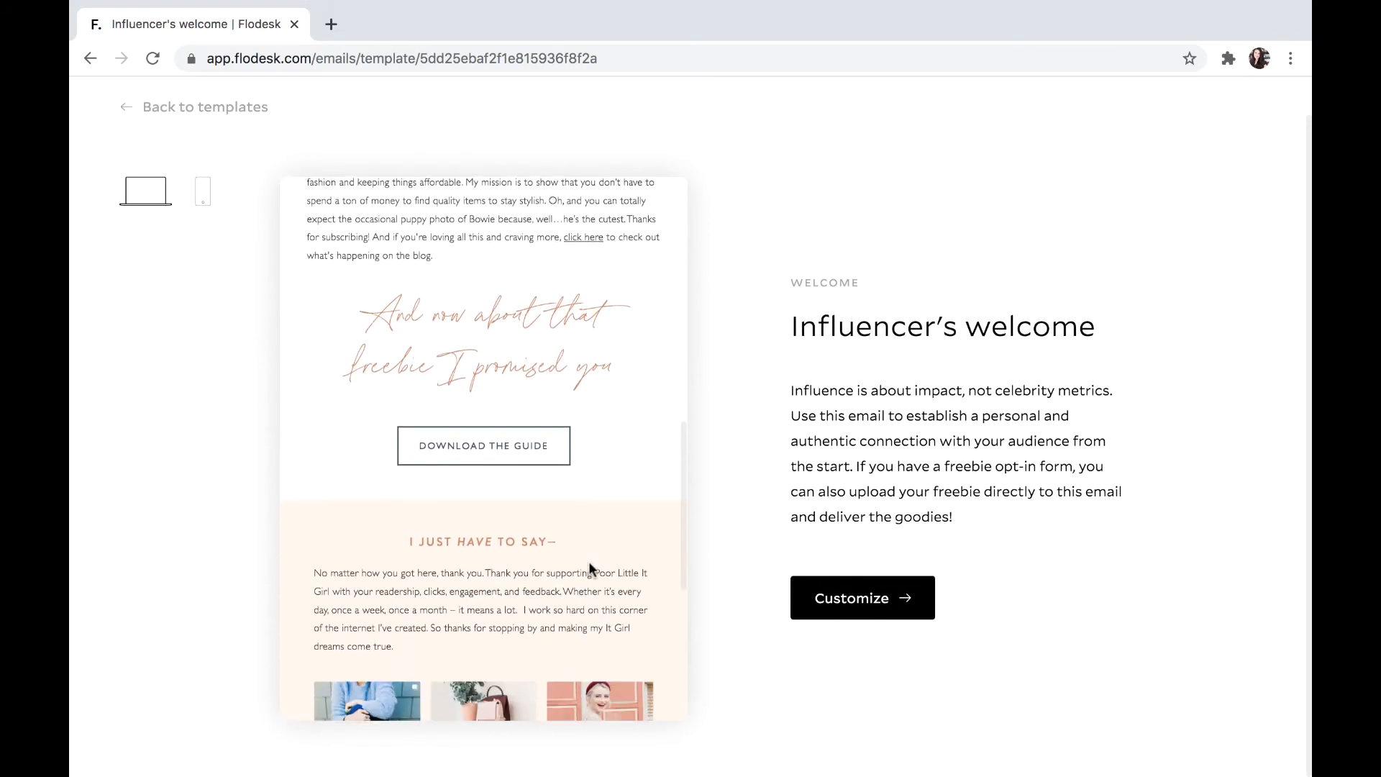
scroll(588, 568, down, 3)
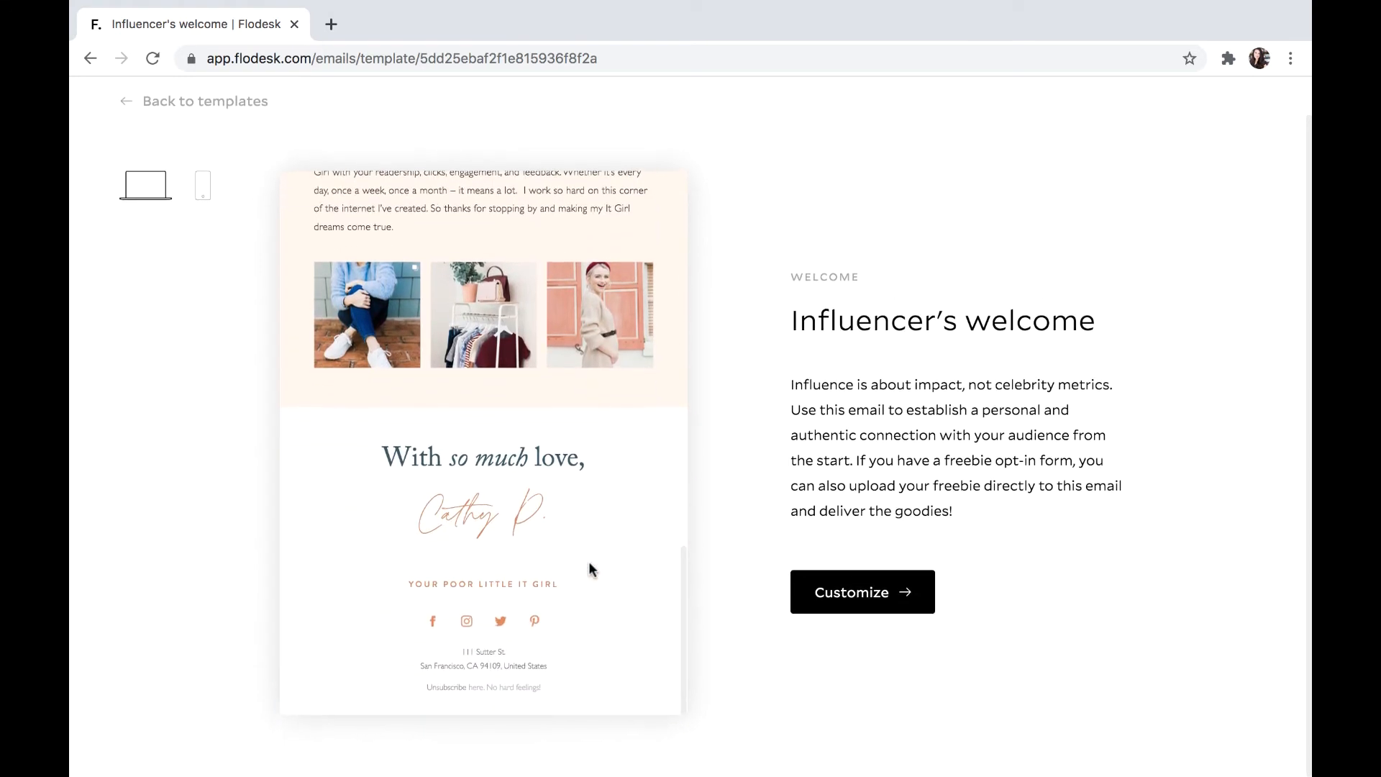
click(858, 604)
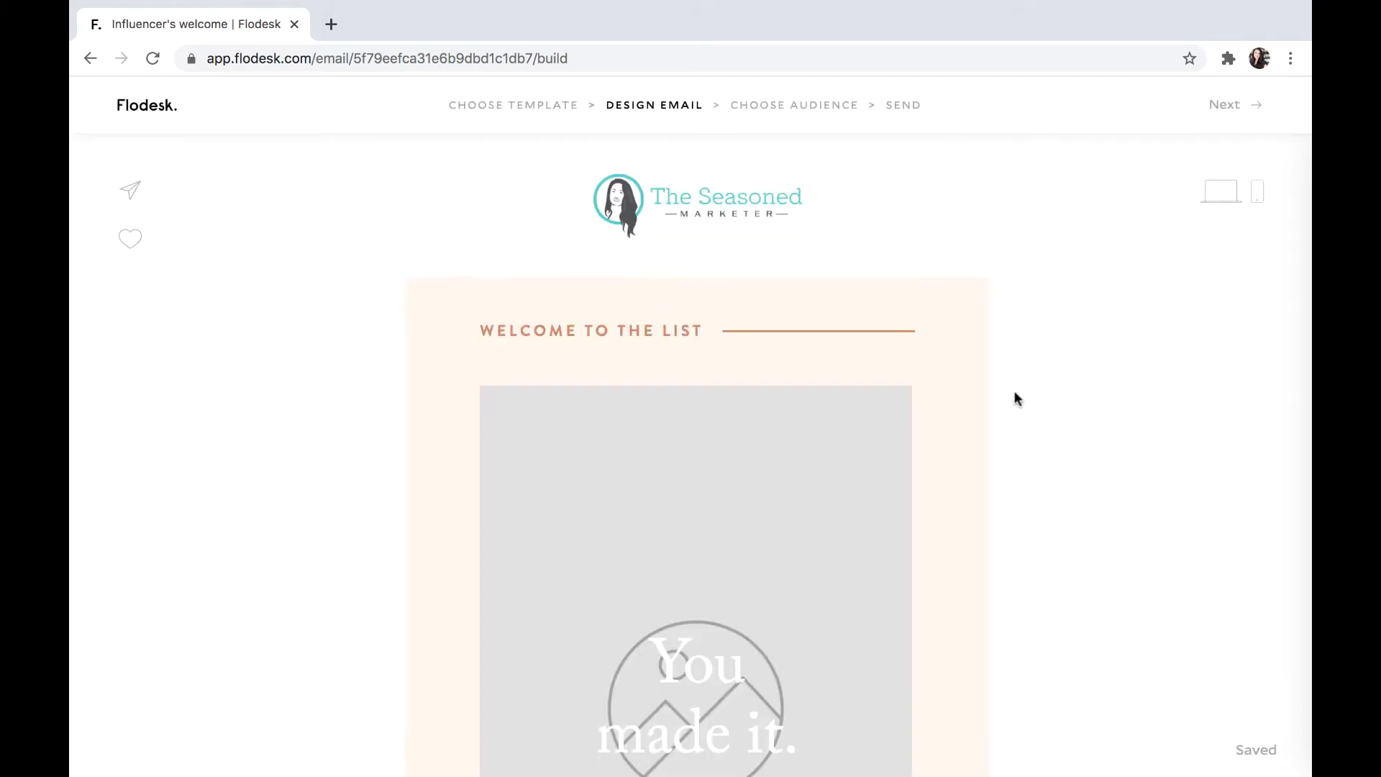
Select the "You made it." text over the image and examine its font and spacing settings.
scroll(983, 415, down, 1)
scroll(984, 415, down, 3)
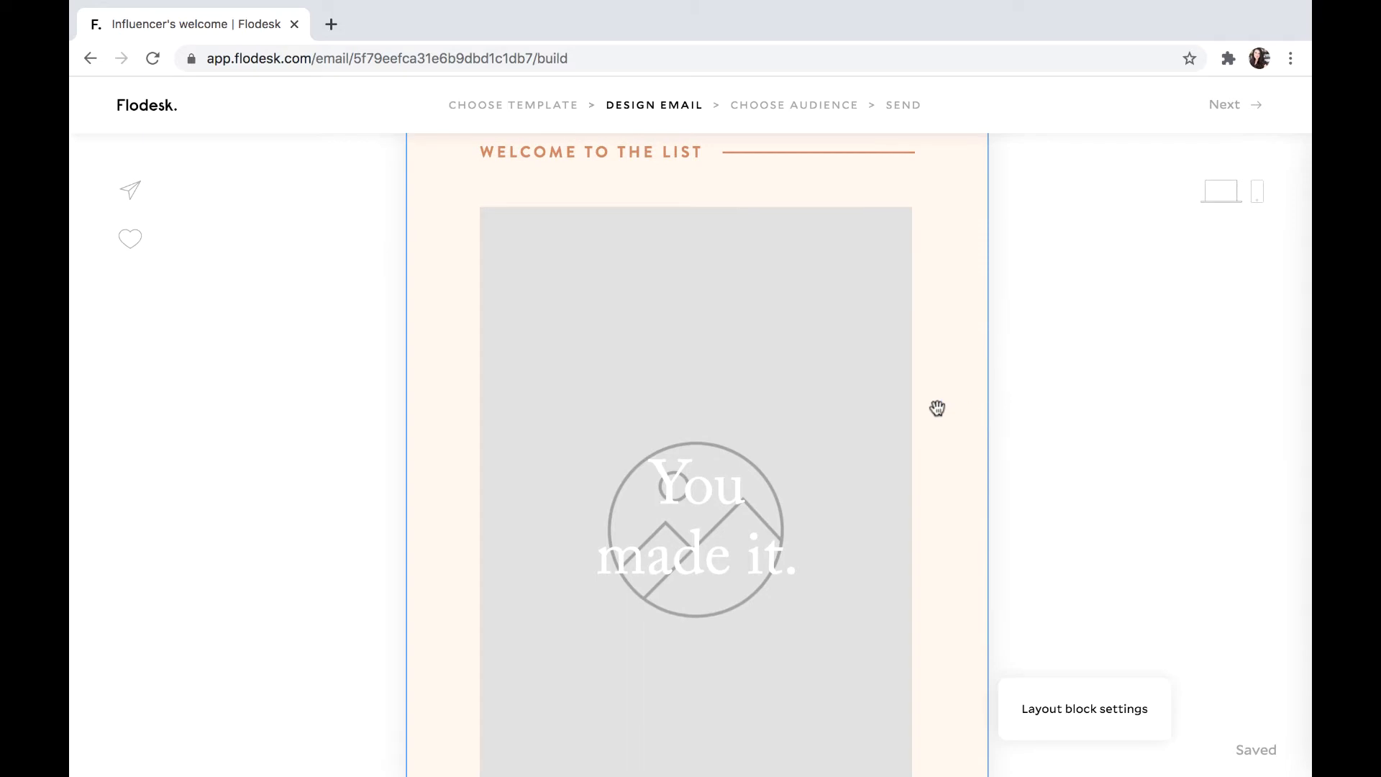
click(836, 397)
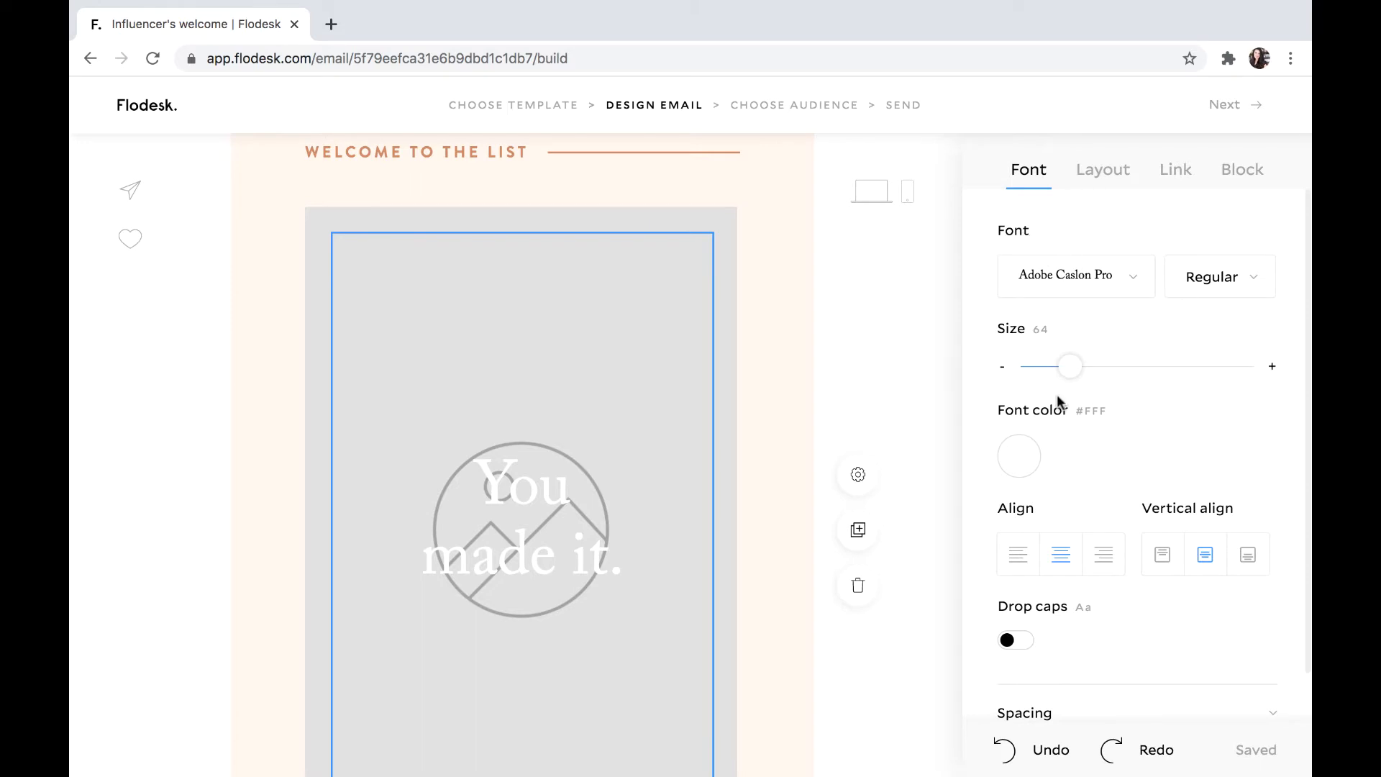
scroll(1049, 551, down, 1)
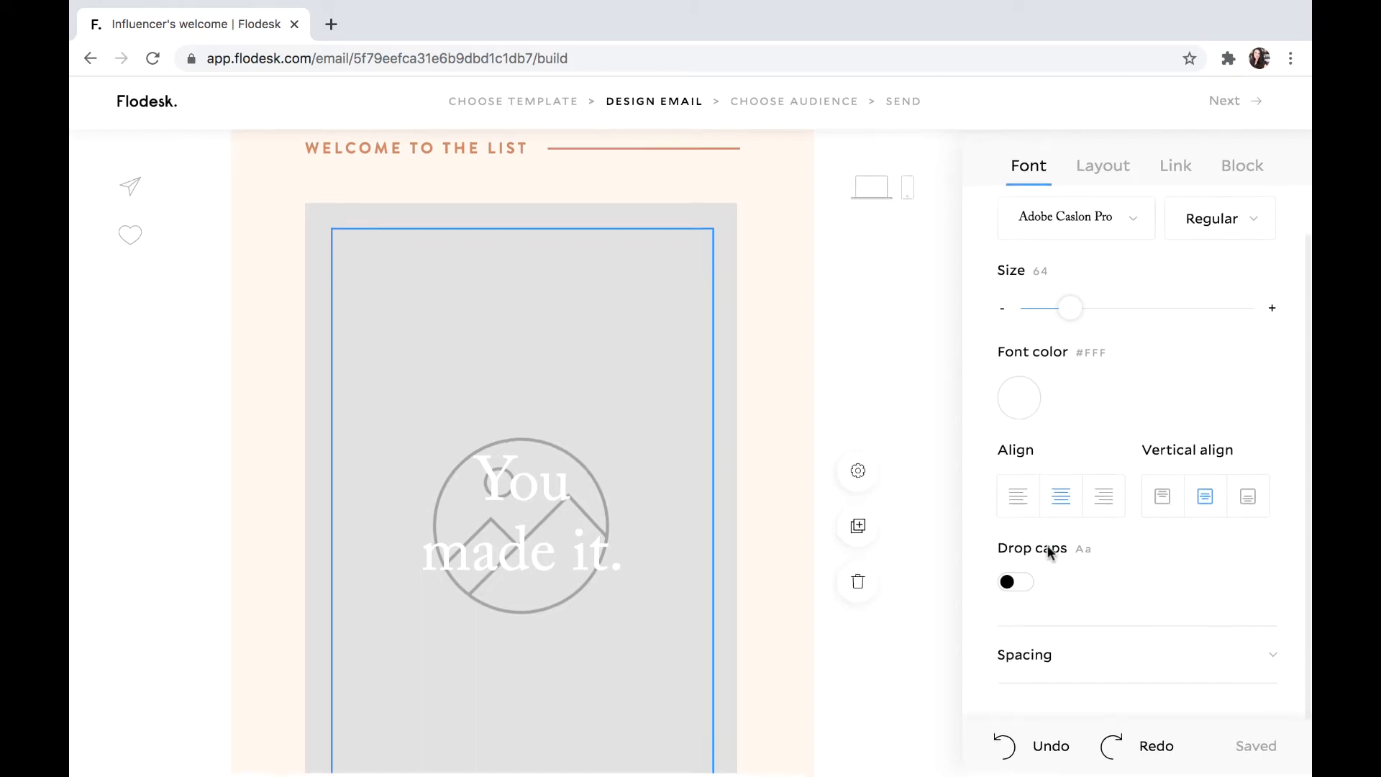
click(1064, 666)
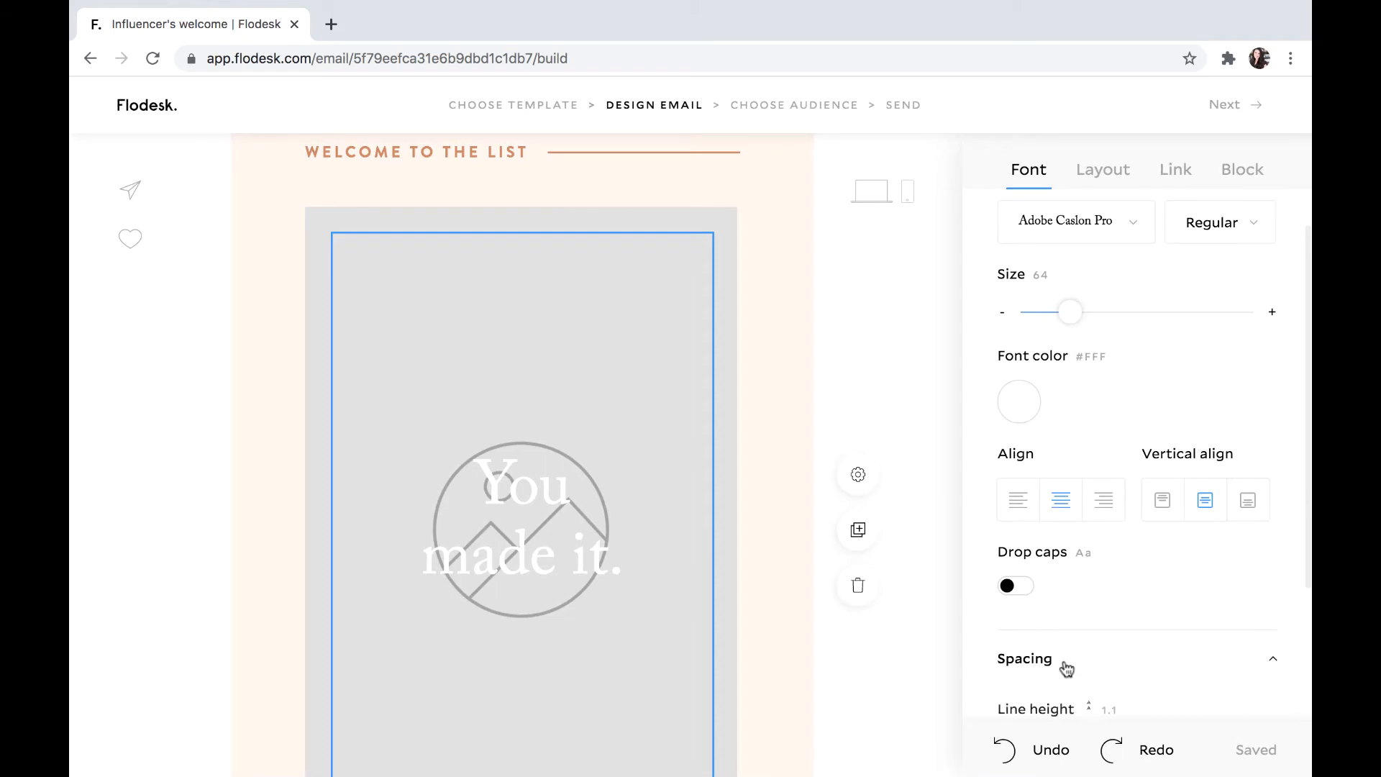
scroll(1021, 660, down, 3)
scroll(1064, 662, up, 5)
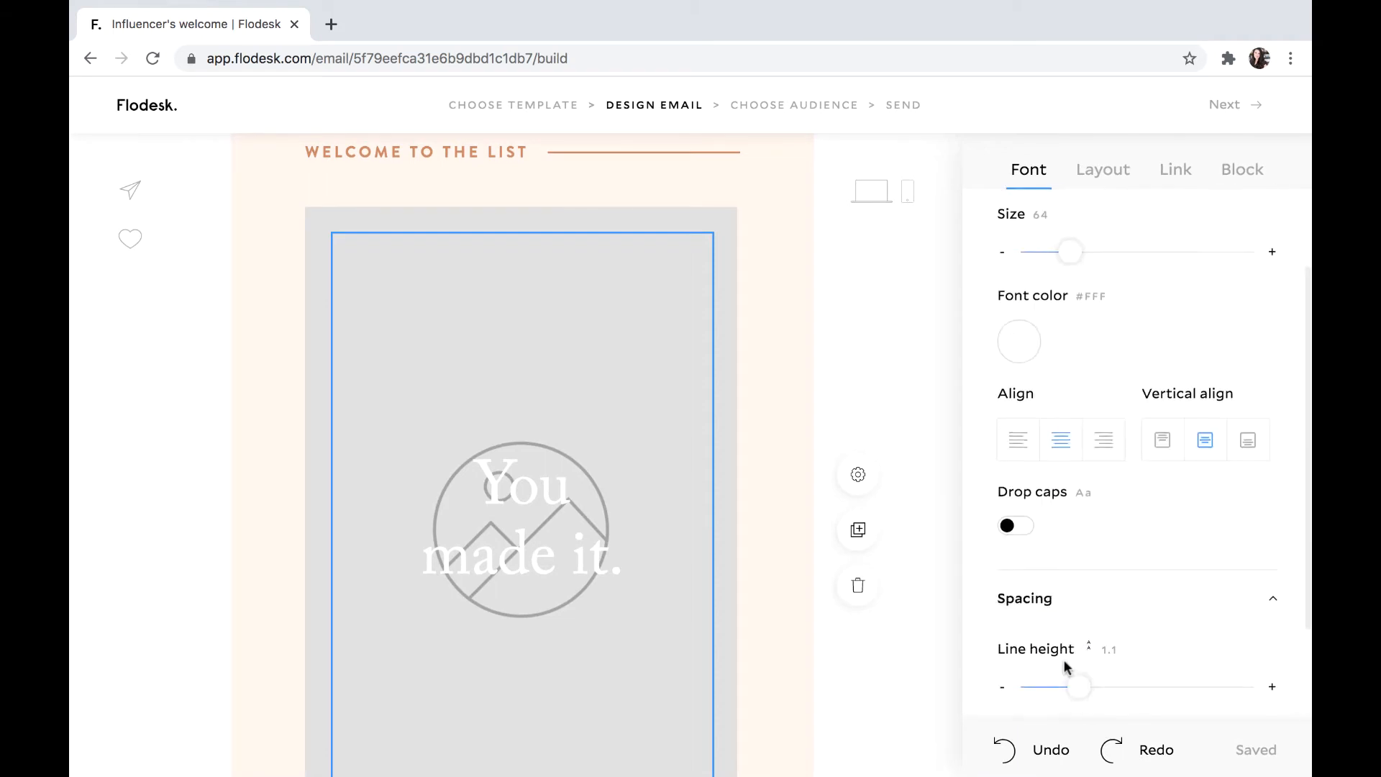
Browse the alternative layouts for the "You made it." block and replace it with the "Fresh gnocchi" 01 layout.
click(1101, 172)
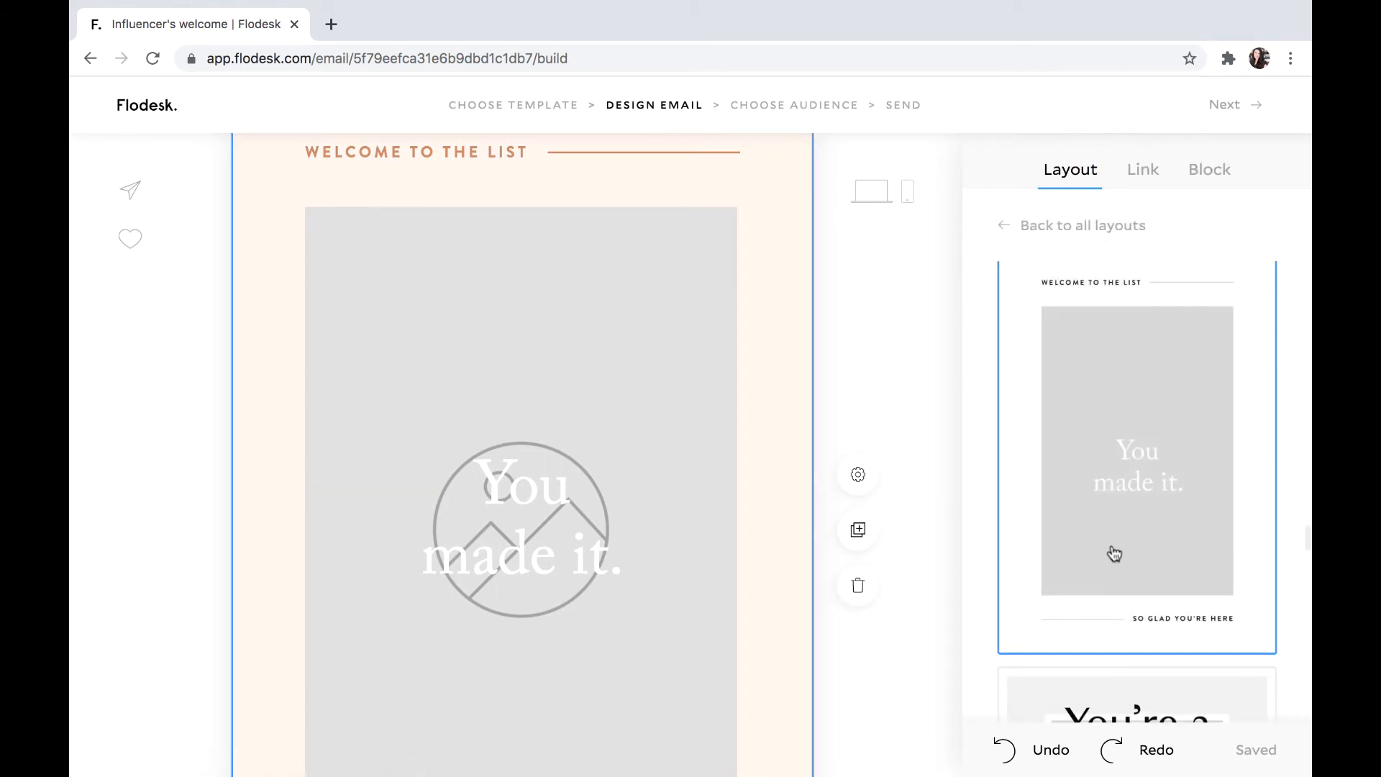
scroll(1113, 550, down, 10)
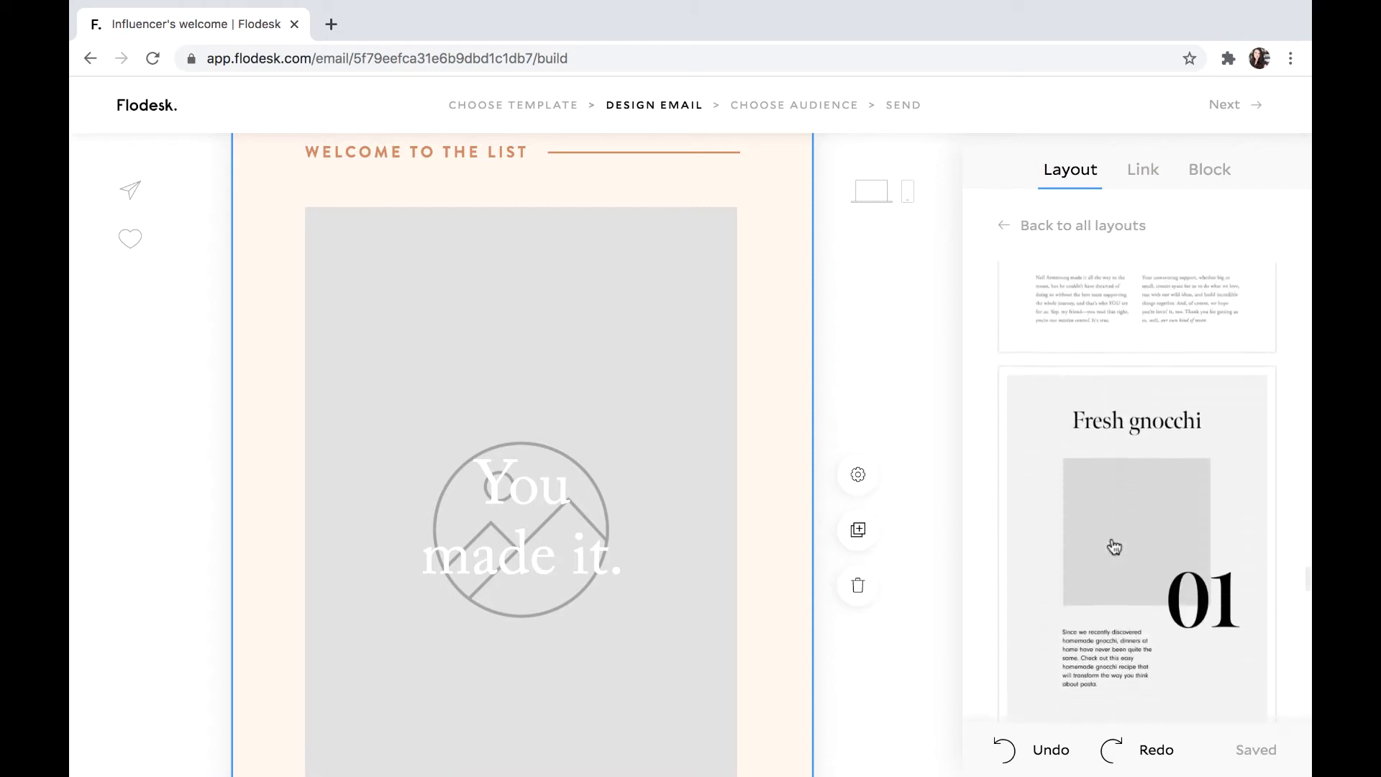
scroll(1113, 546, up, 6)
scroll(669, 341, up, 3)
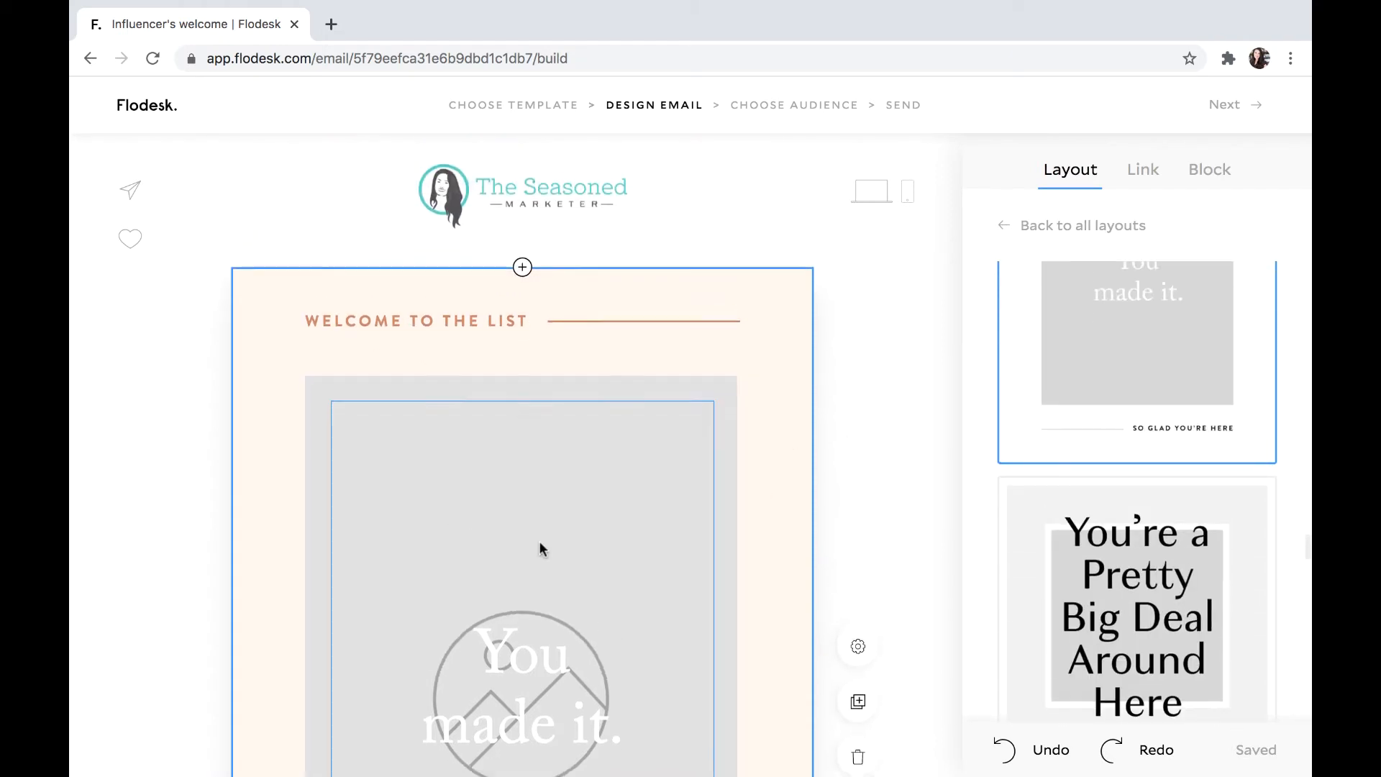
scroll(539, 549, down, 4)
scroll(1087, 624, down, 4)
scroll(1087, 624, down, 7)
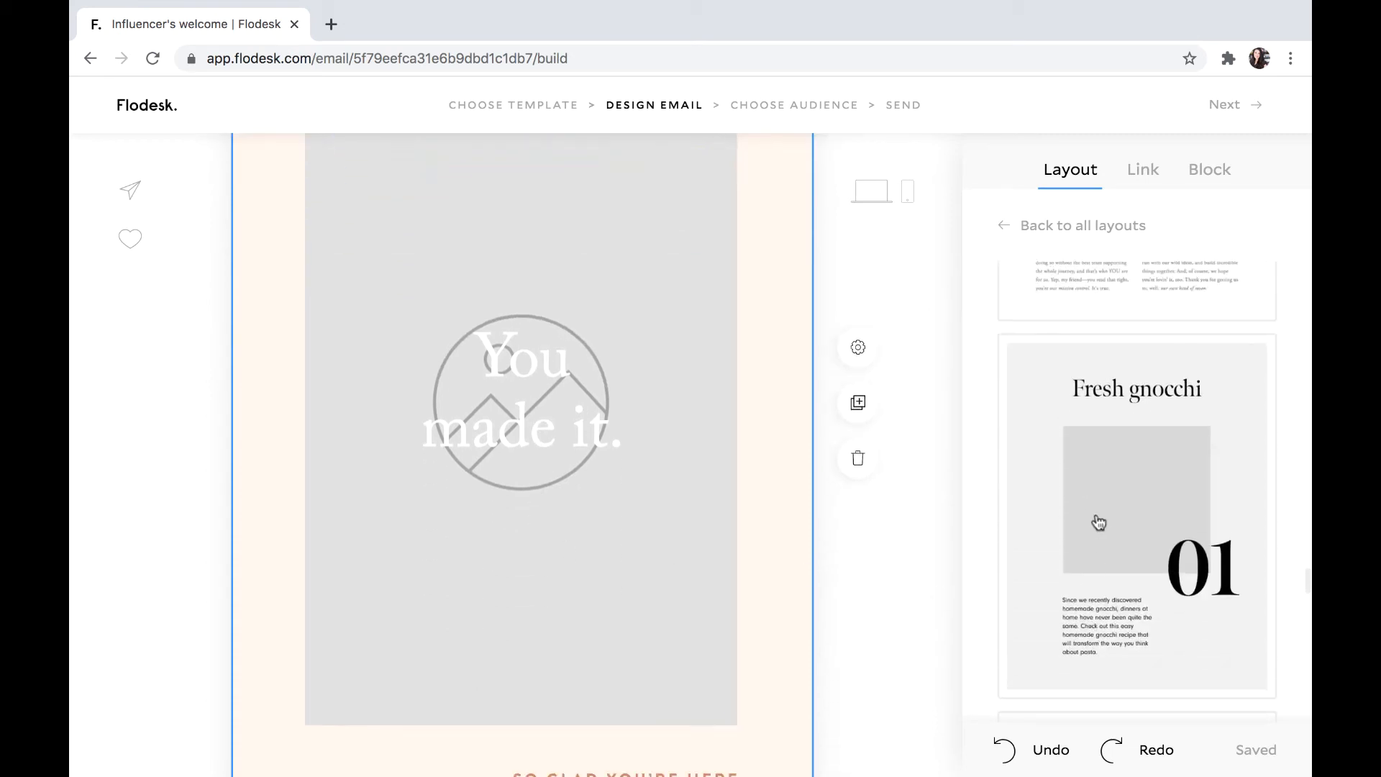
click(1099, 523)
scroll(667, 503, up, 4)
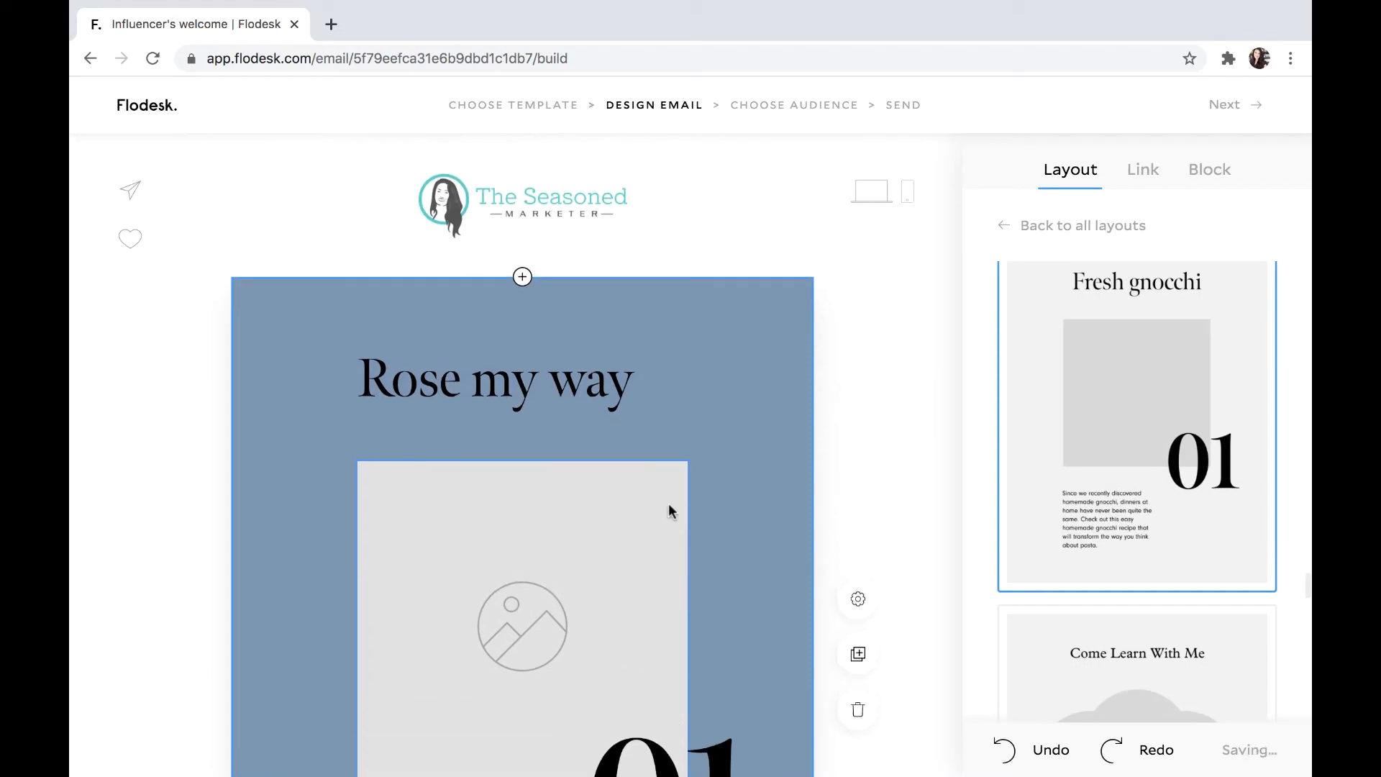
scroll(668, 504, down, 3)
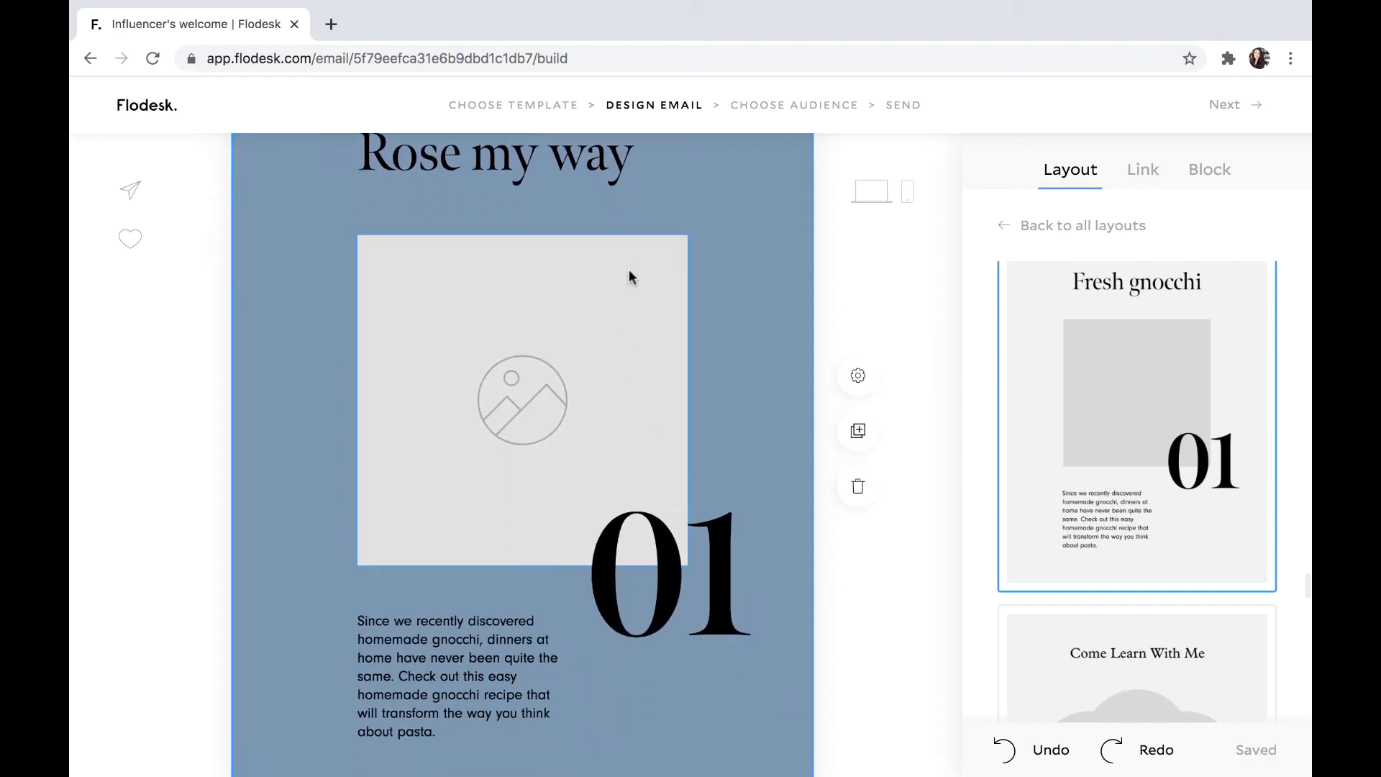
Try the circle and tall rectangle shapes on the block's image placeholder, then set its shape to the arch.
click(511, 318)
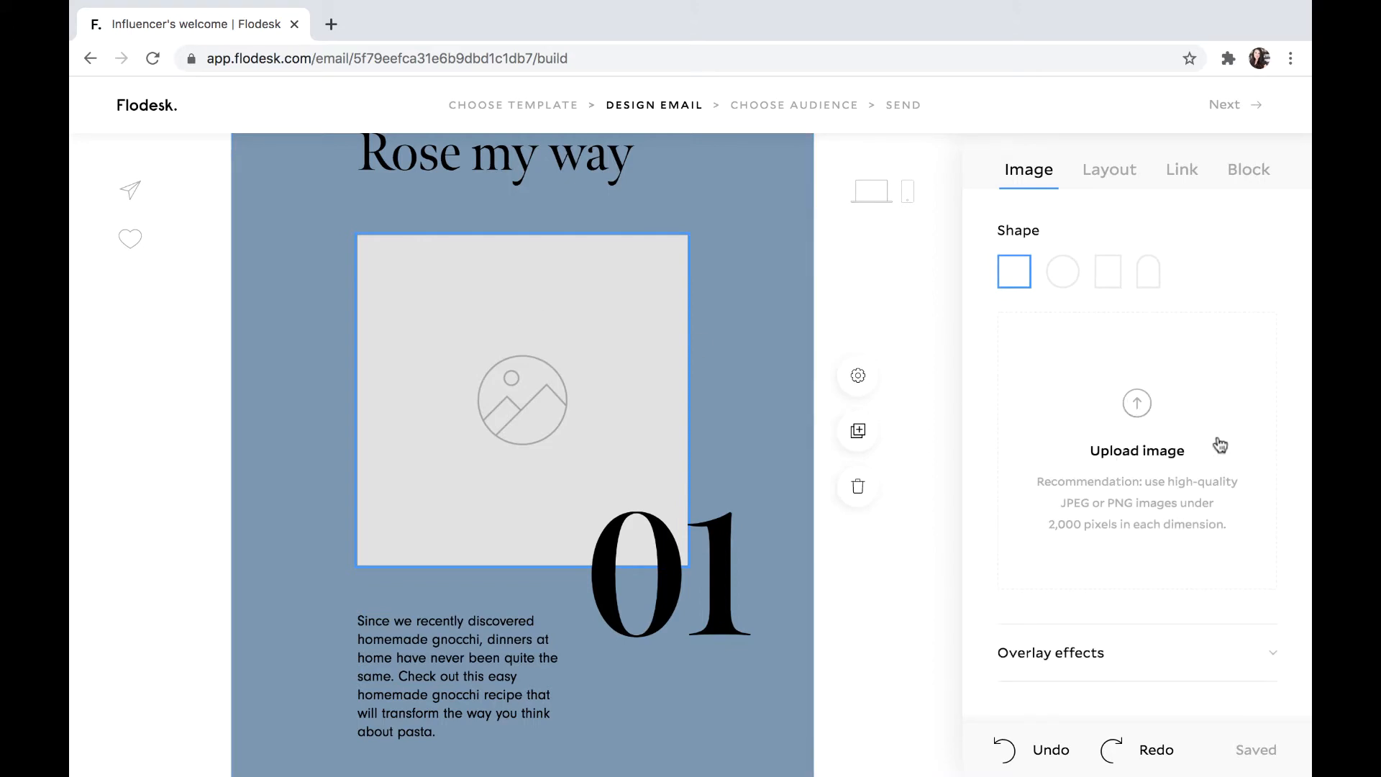
click(1063, 272)
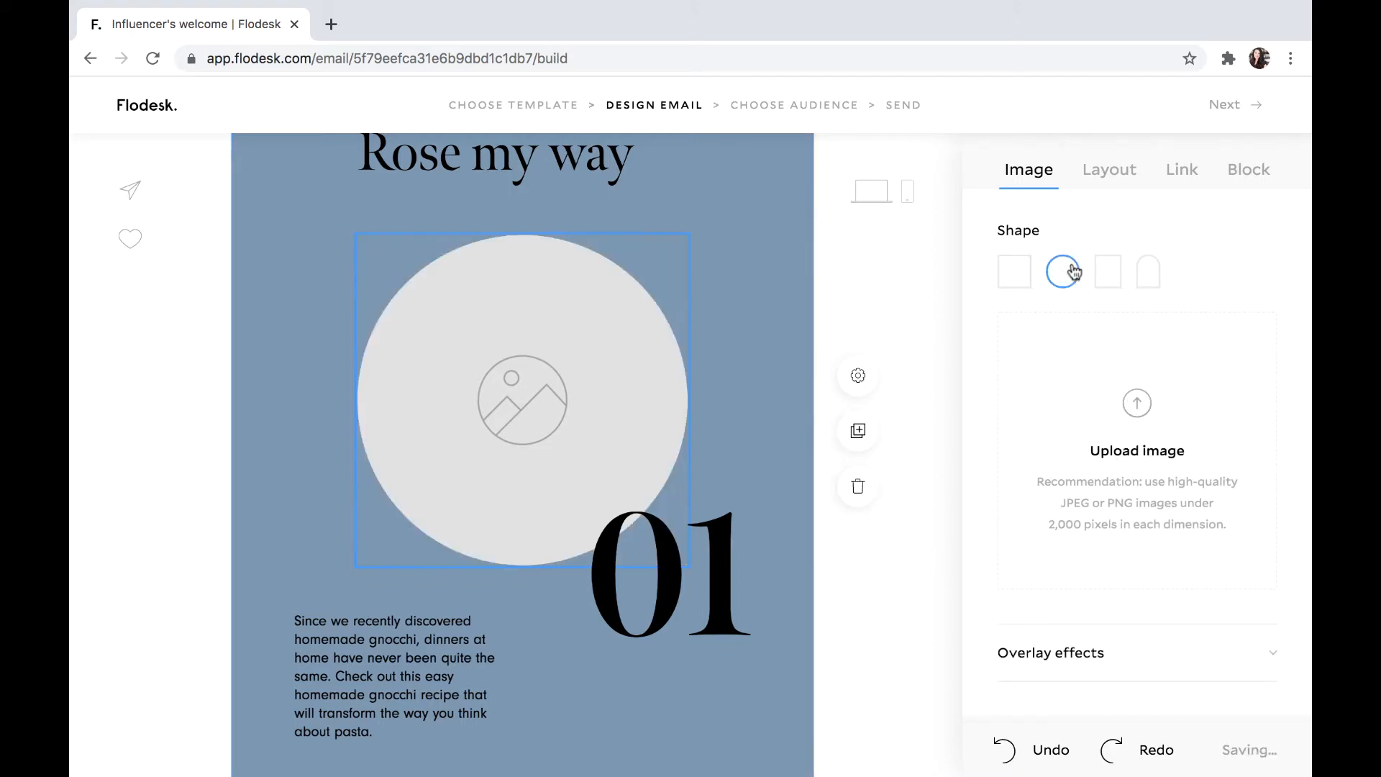
click(1118, 278)
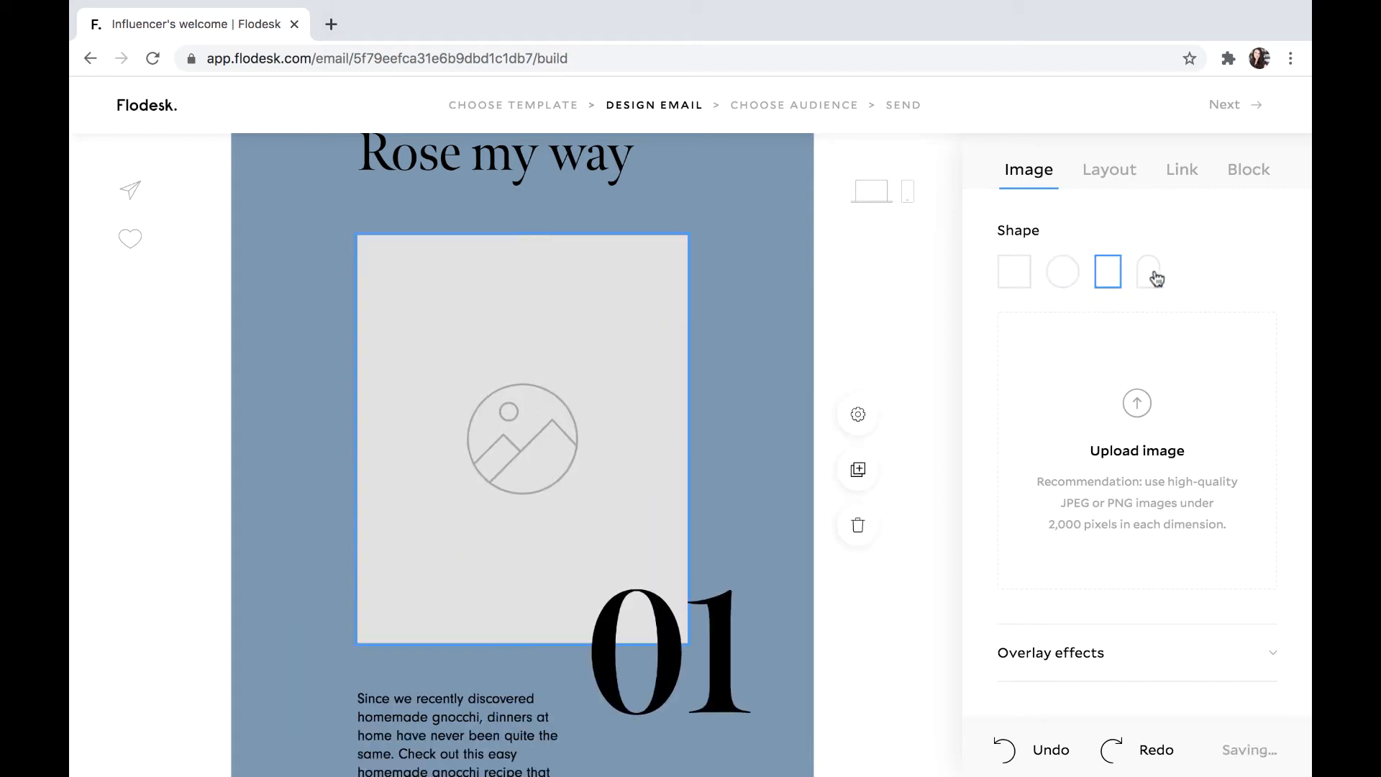
click(1153, 275)
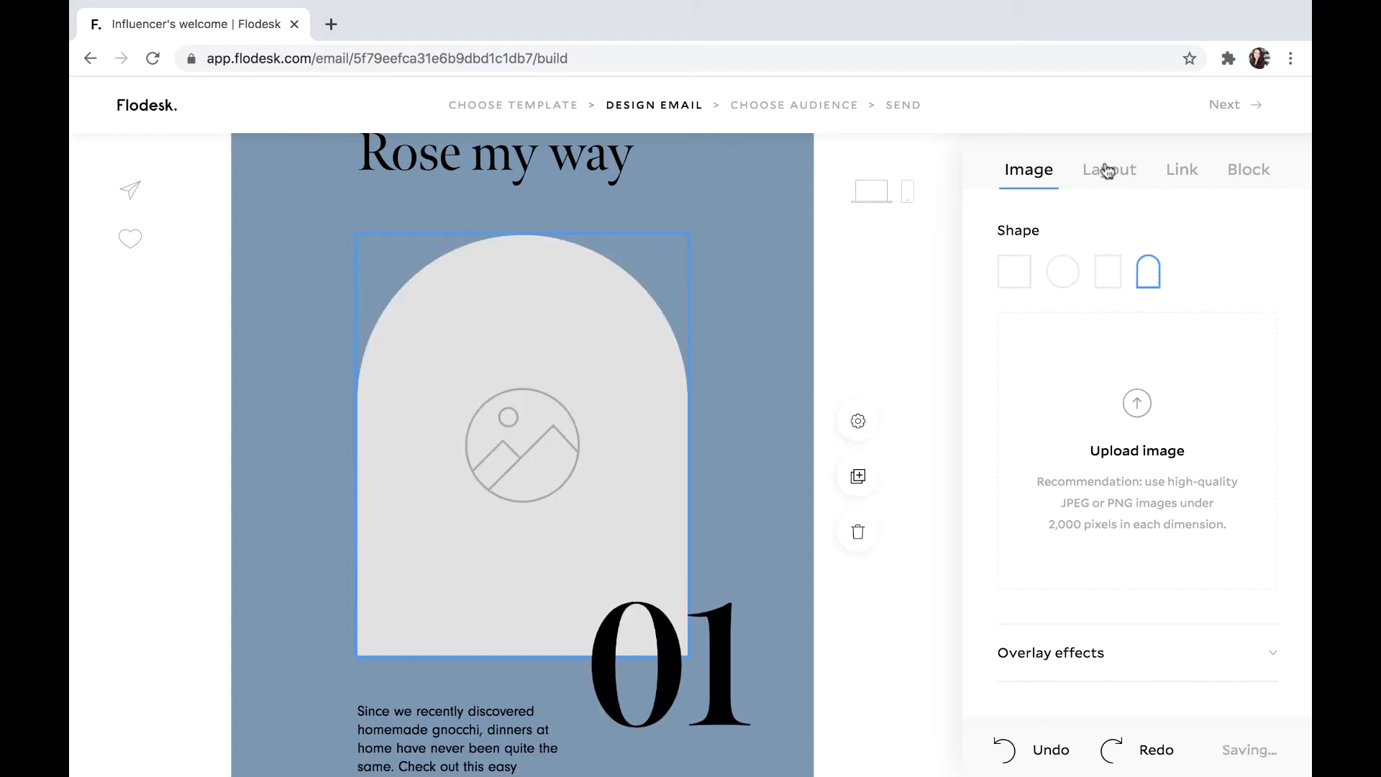
Check the block's link options, then set the block's background color to the tan #D19B80.
click(1177, 179)
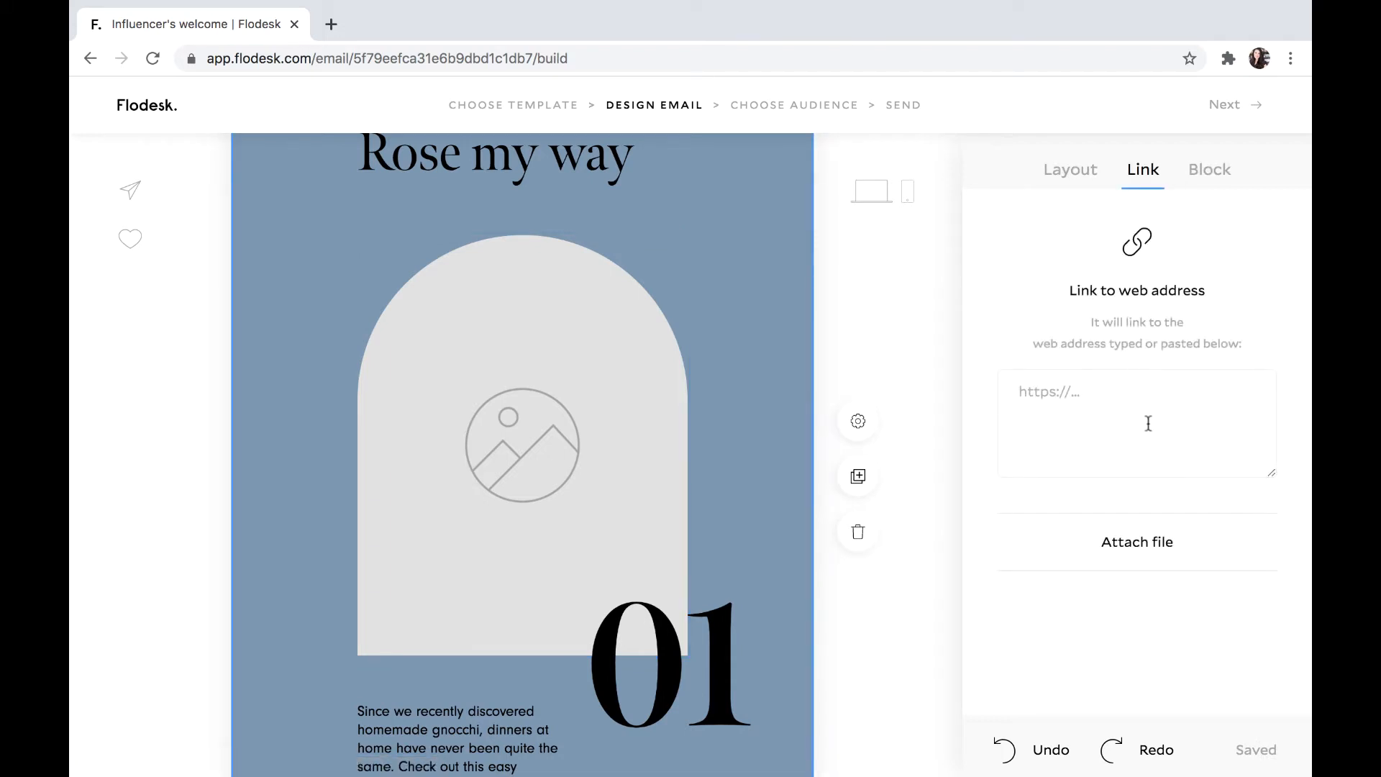
click(1212, 173)
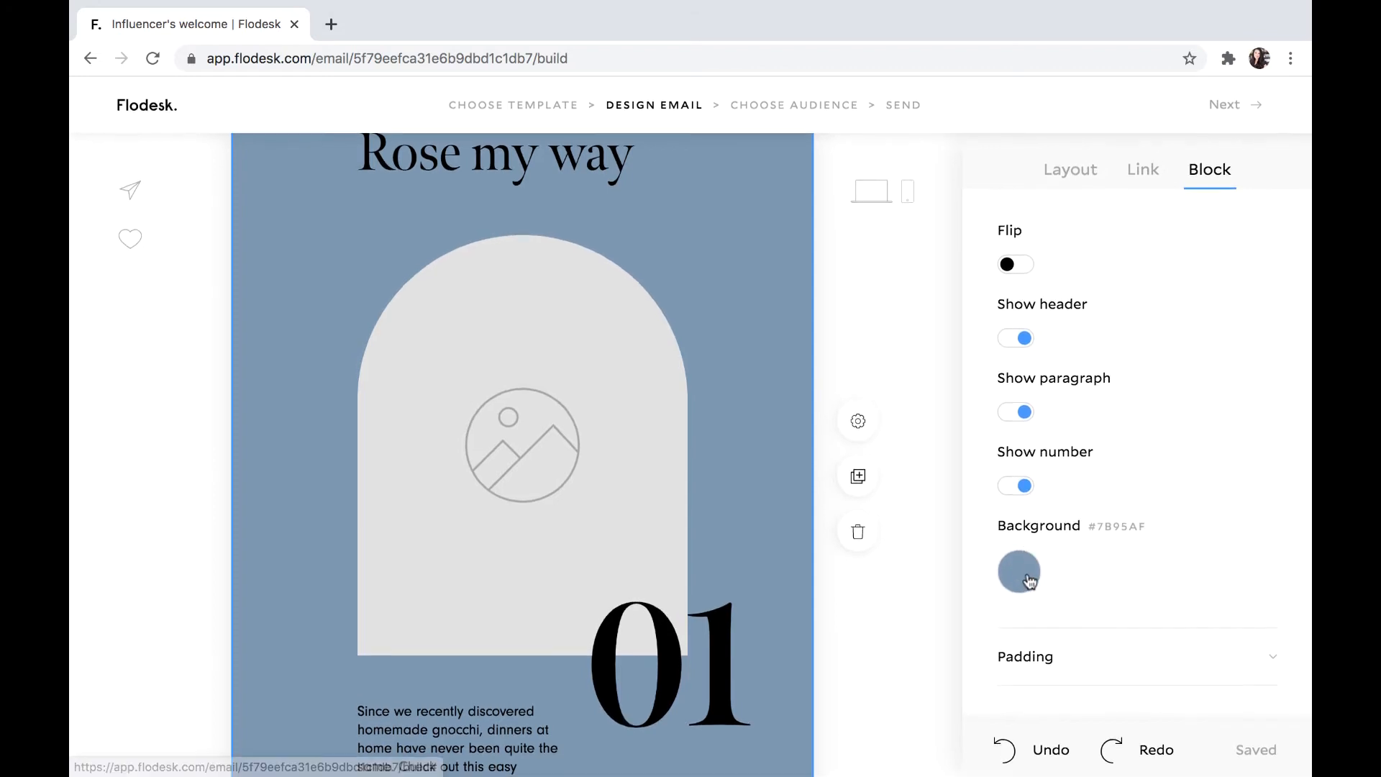
click(1020, 572)
click(1046, 364)
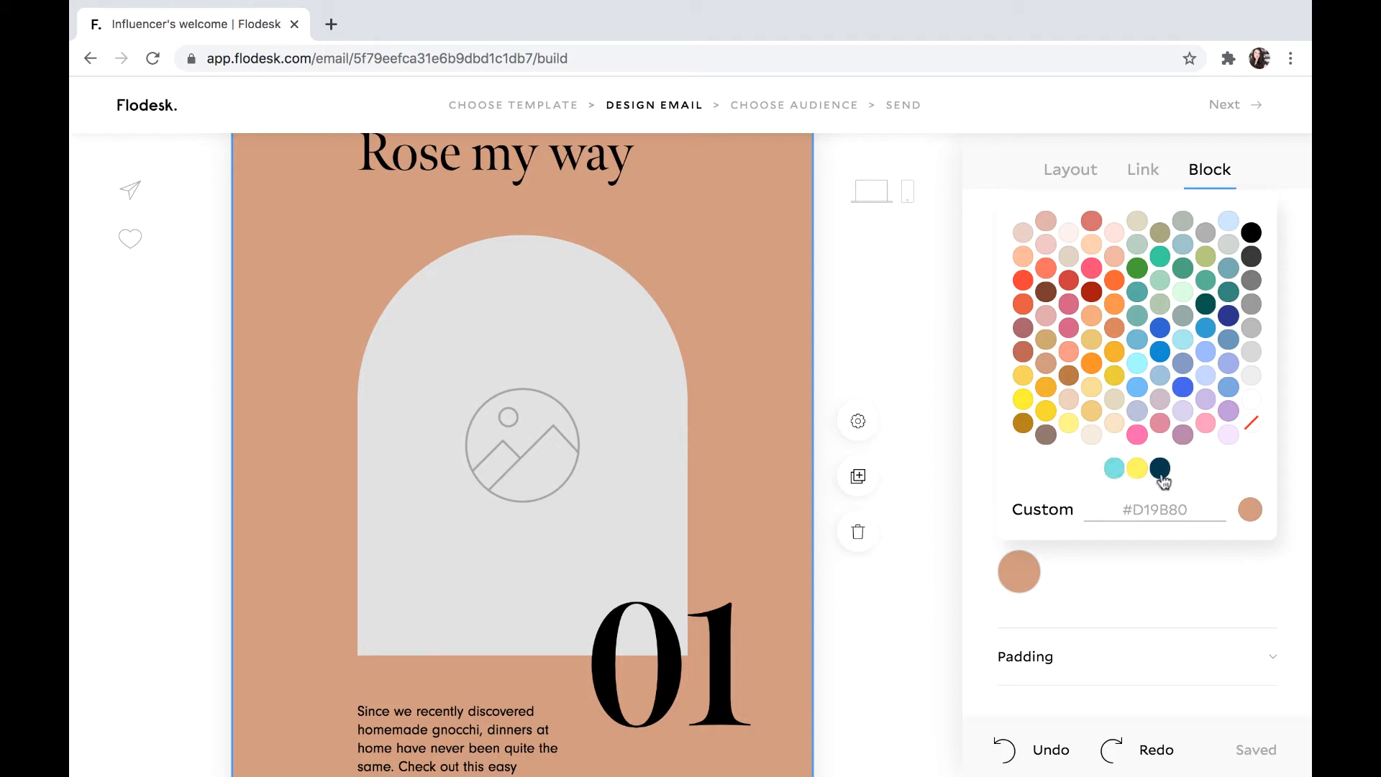
Try the turquoise and yellow brand colors on the block's background, then set it to the dark navy #013950.
click(1117, 470)
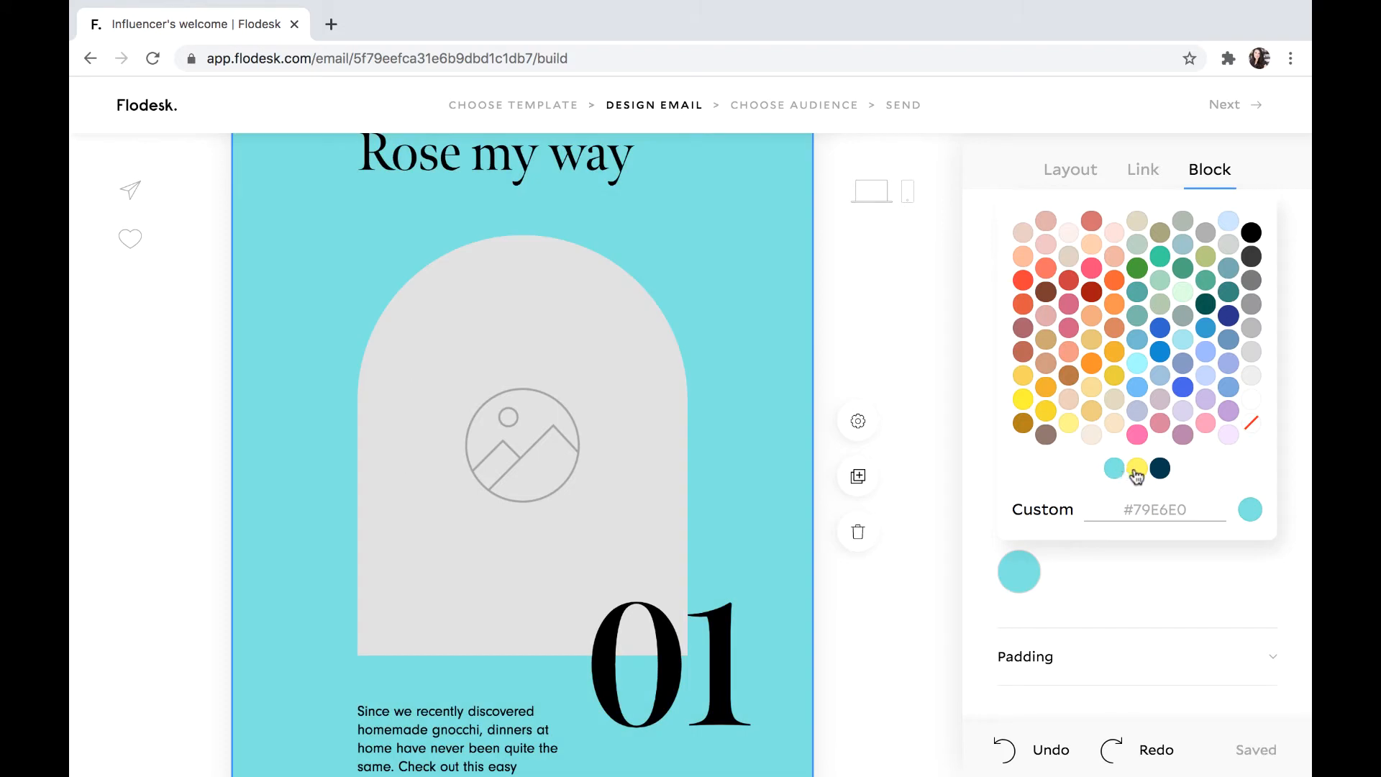
click(1136, 474)
click(1161, 471)
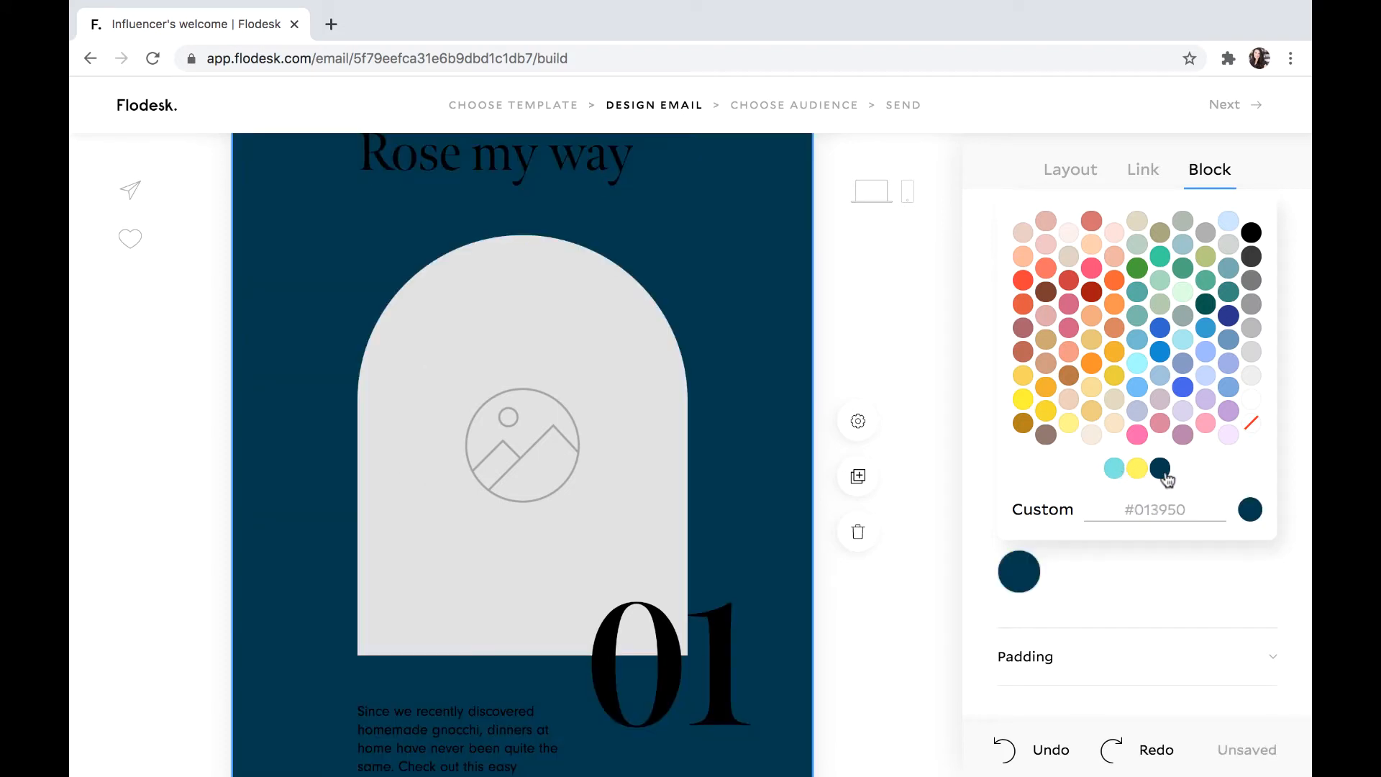
Check the block's link and layout options, then examine the email's remaining blocks down to the Instagram feed and sign-off.
click(1140, 173)
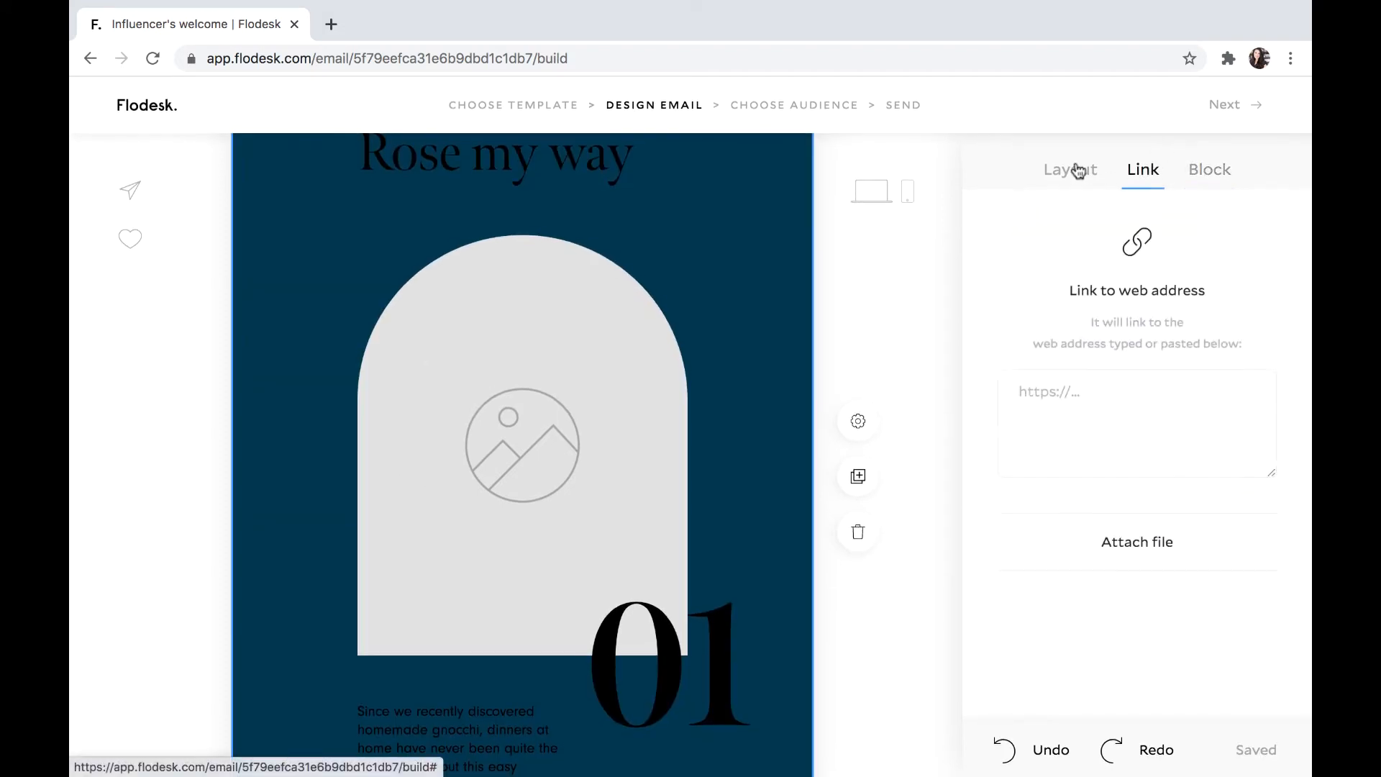
click(1077, 171)
scroll(805, 432, down, 8)
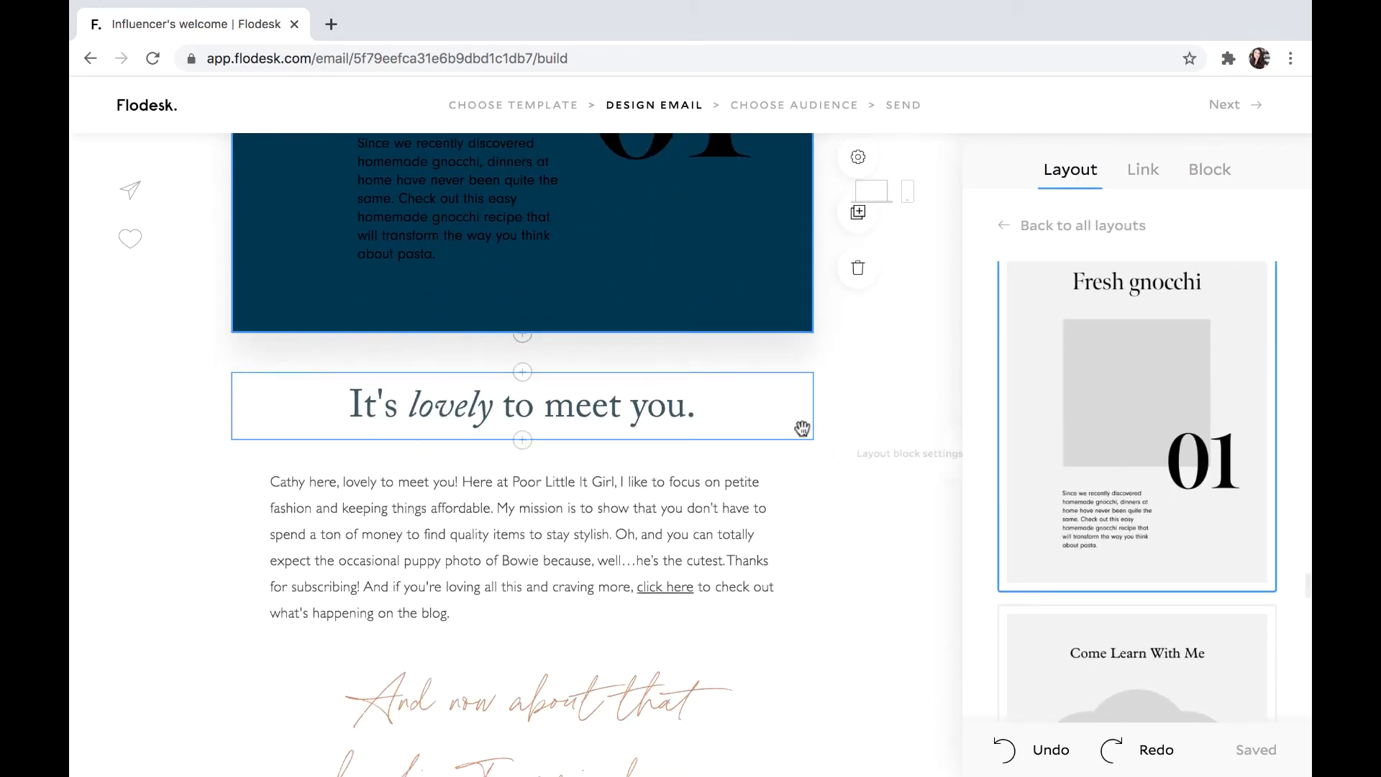
scroll(801, 429, down, 7)
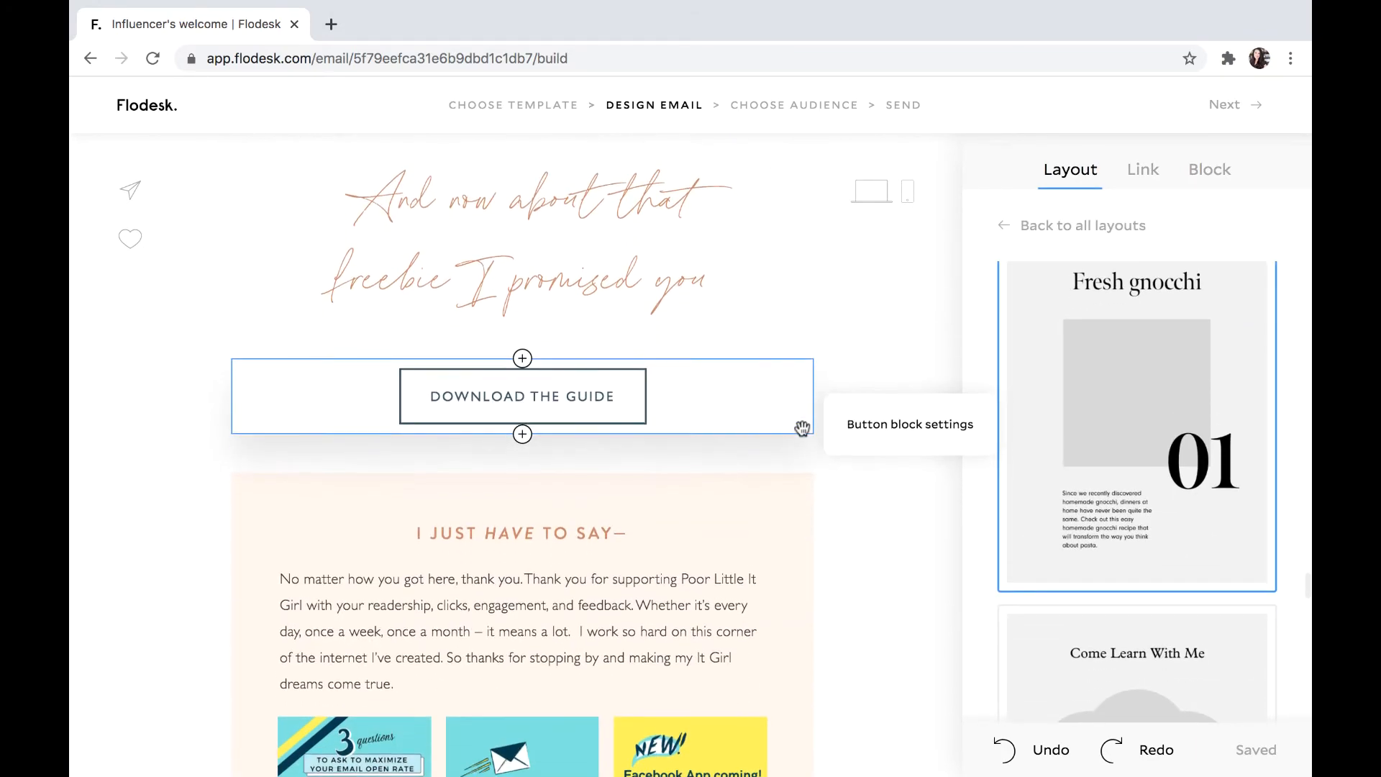
scroll(801, 429, down, 3)
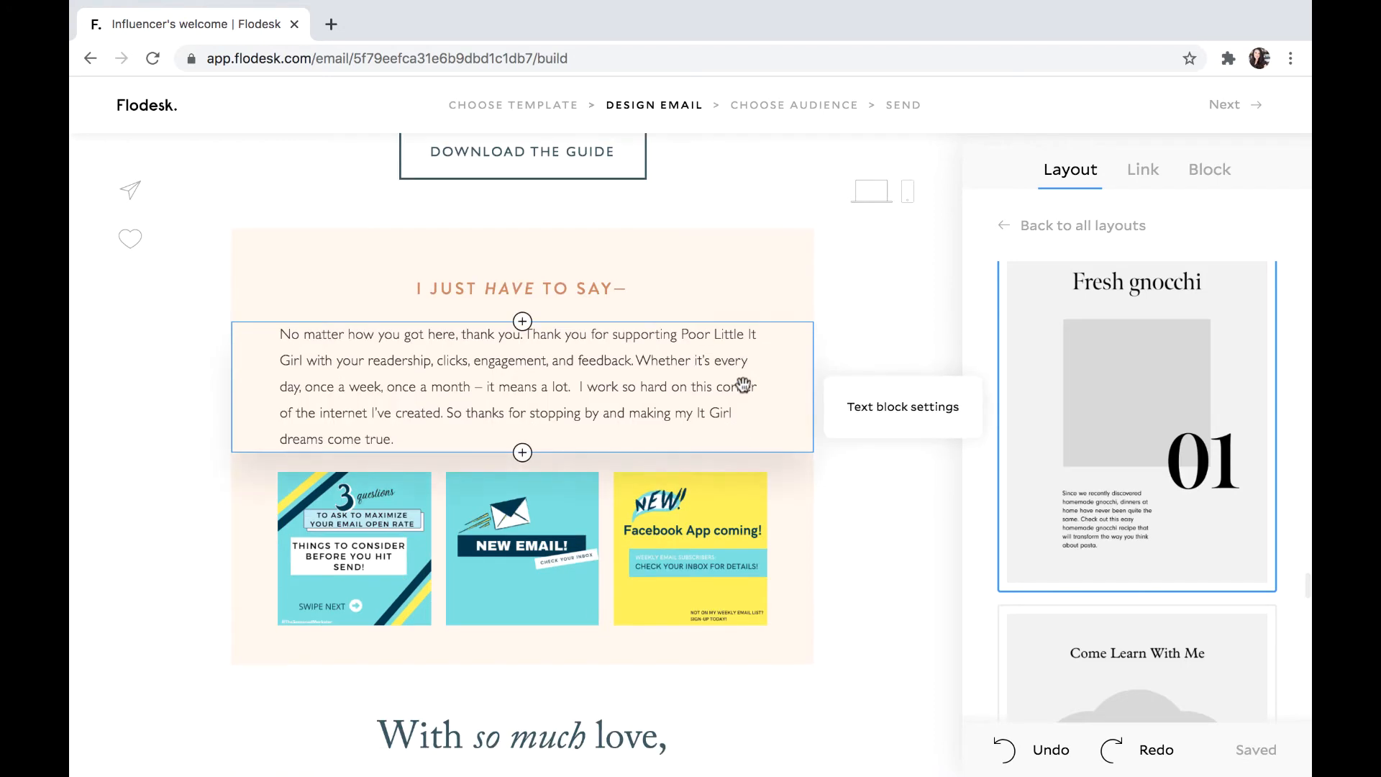
scroll(743, 385, down, 1)
scroll(767, 572, down, 1)
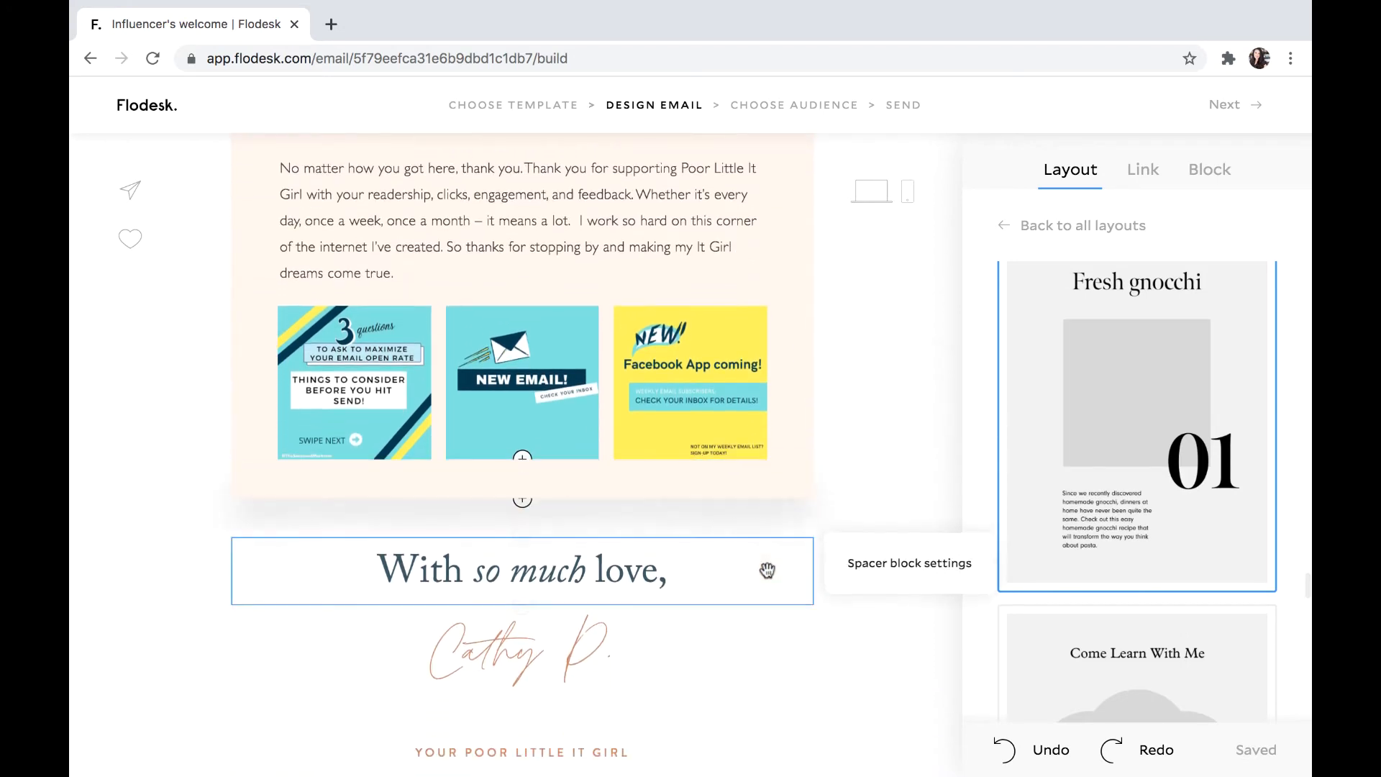
scroll(768, 572, up, 3)
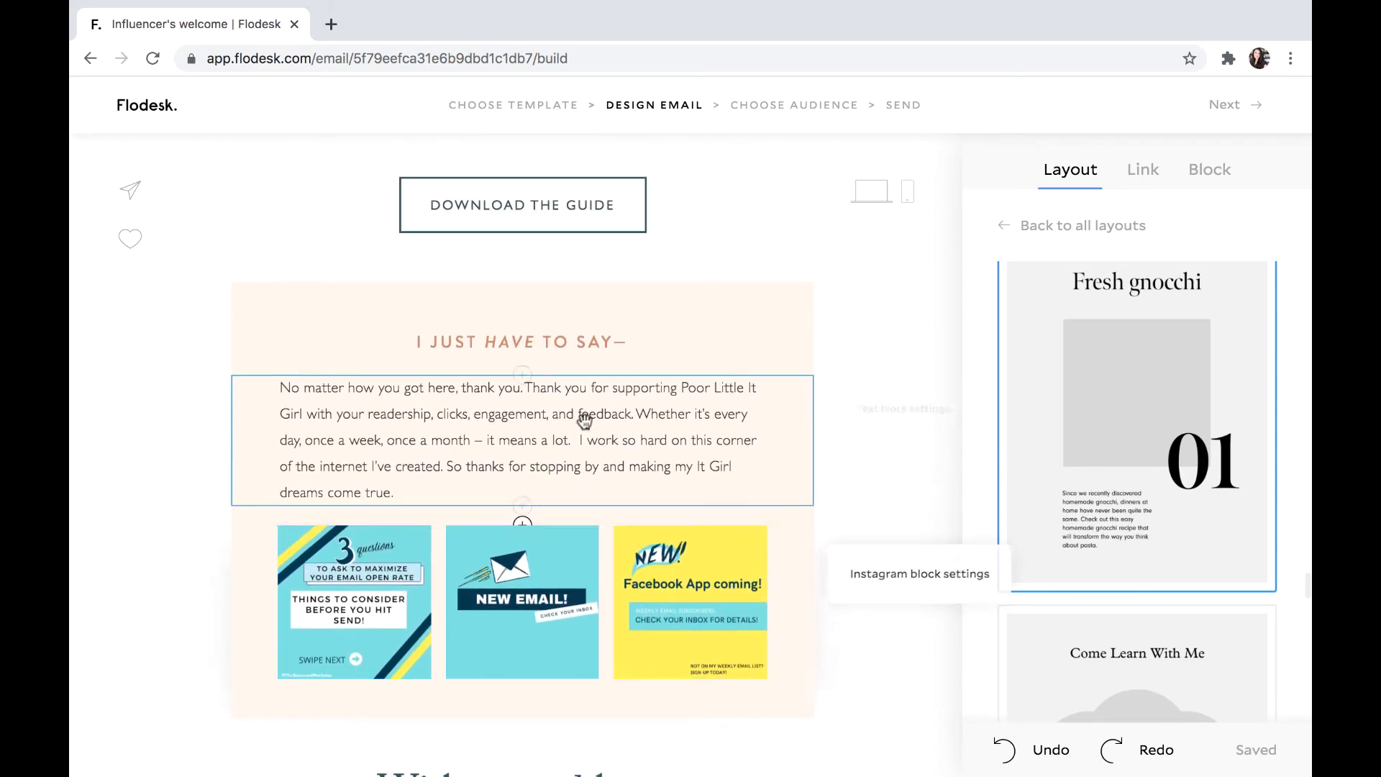
scroll(197, 575, down, 2)
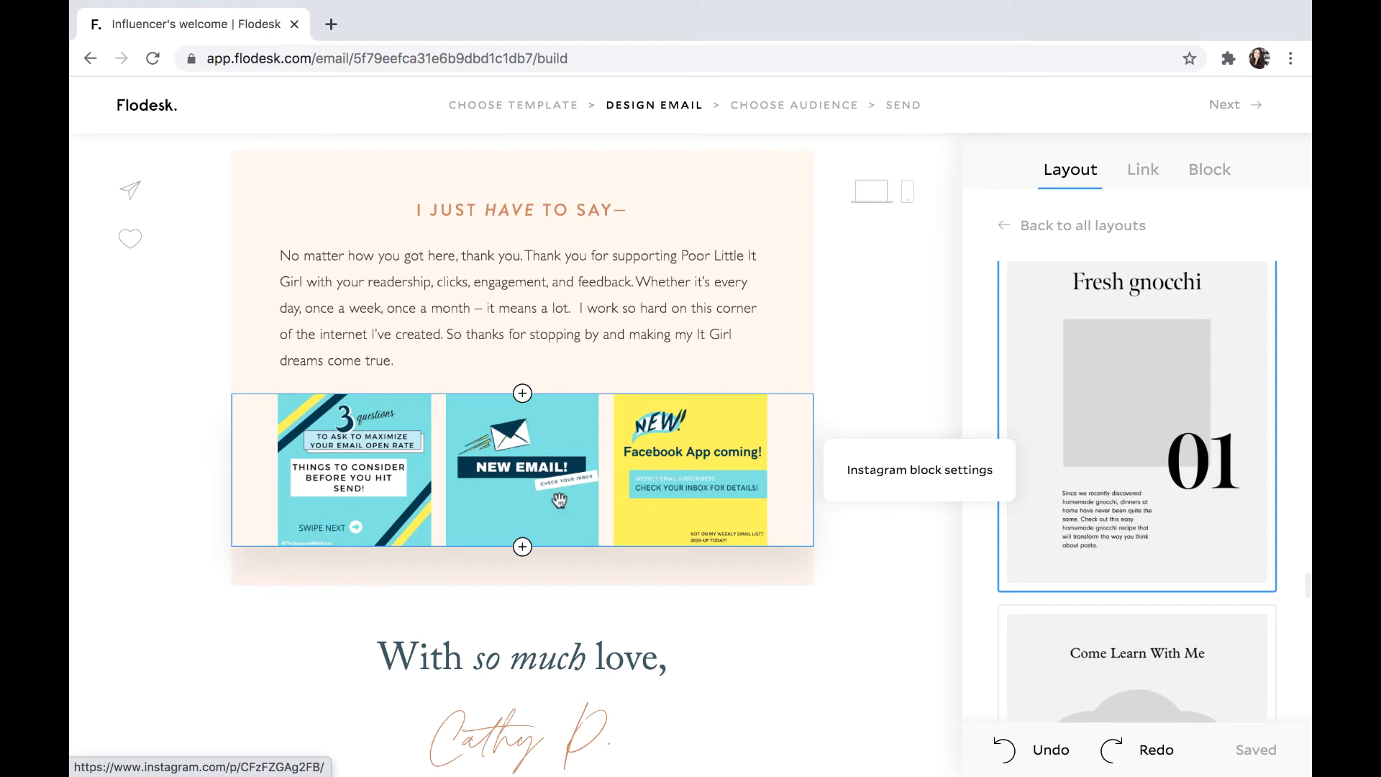
scroll(713, 495, down, 1)
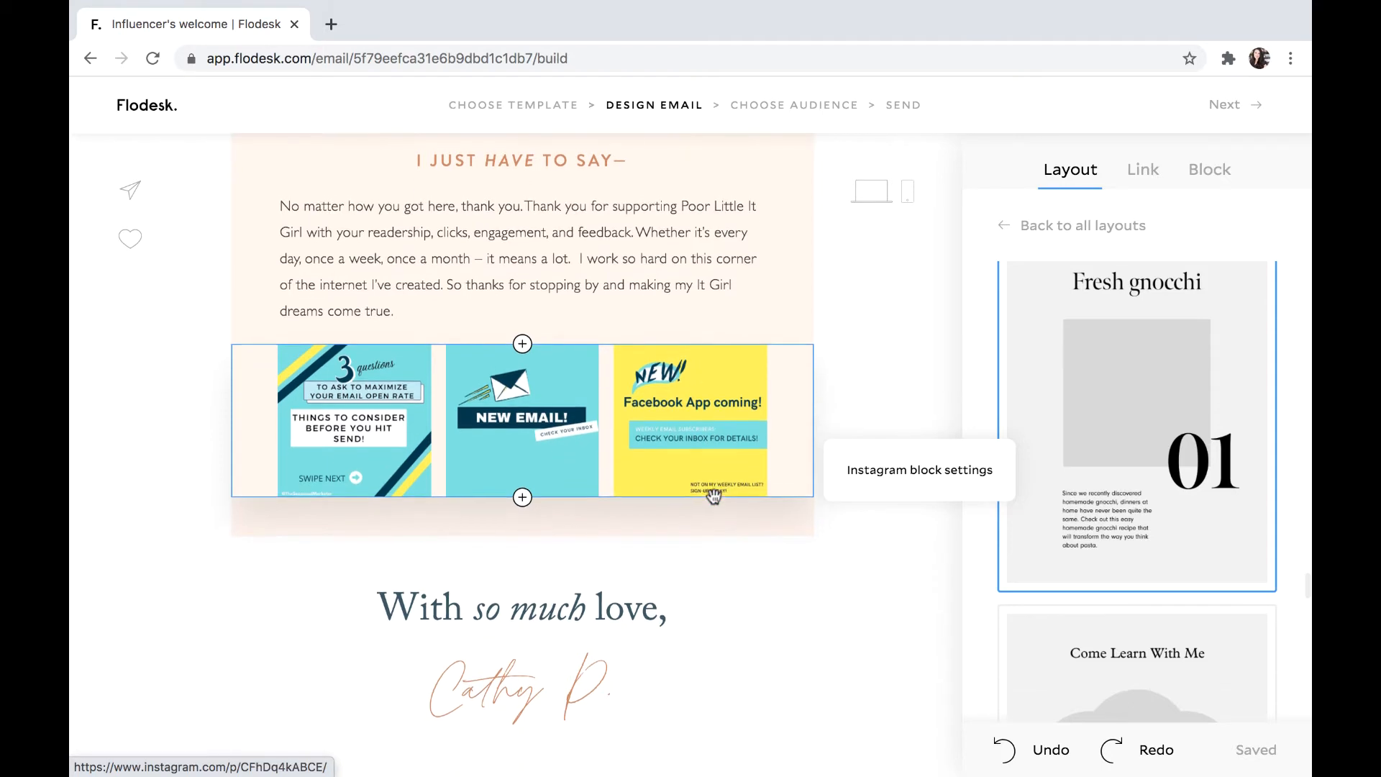
scroll(520, 299, up, 2)
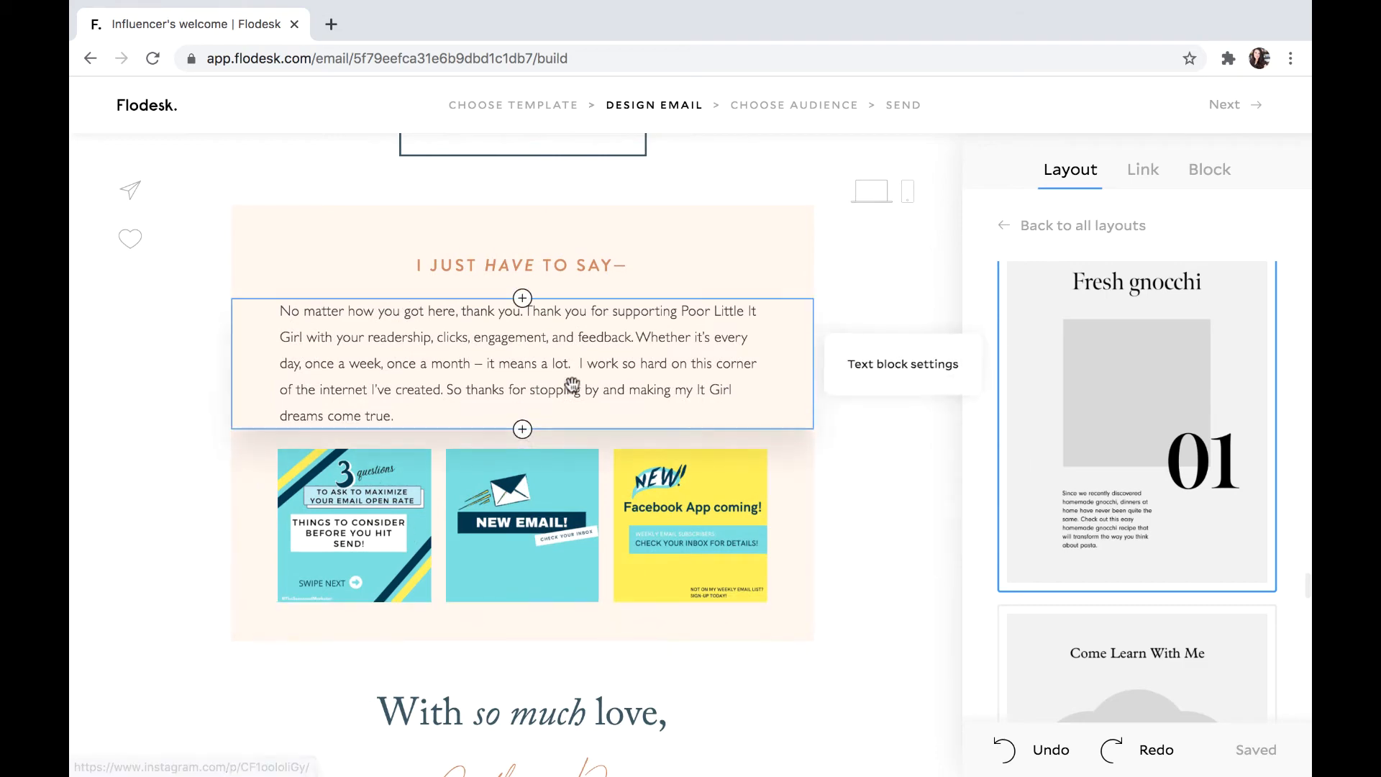
scroll(161, 299, up, 15)
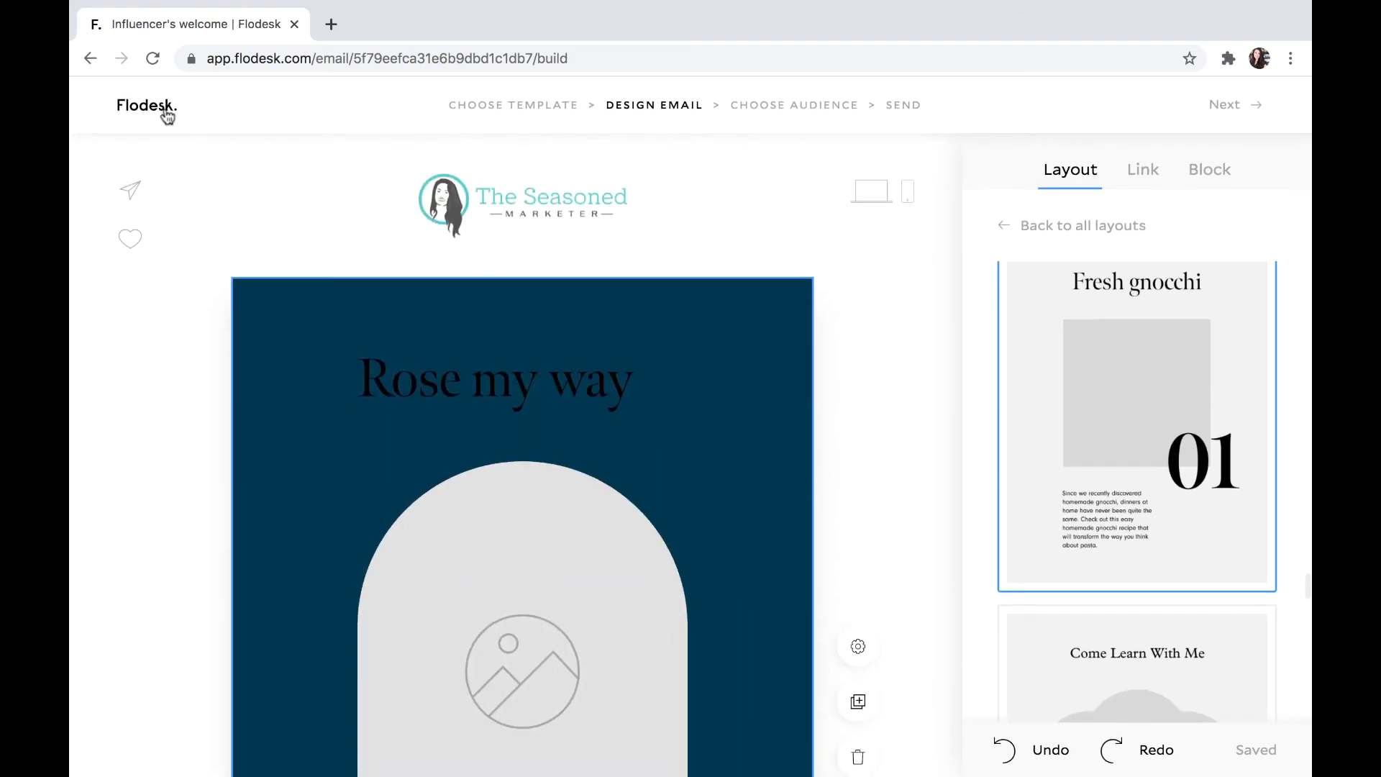
Return to the emails overview and delete the "Influencer's welcome" draft.
click(164, 108)
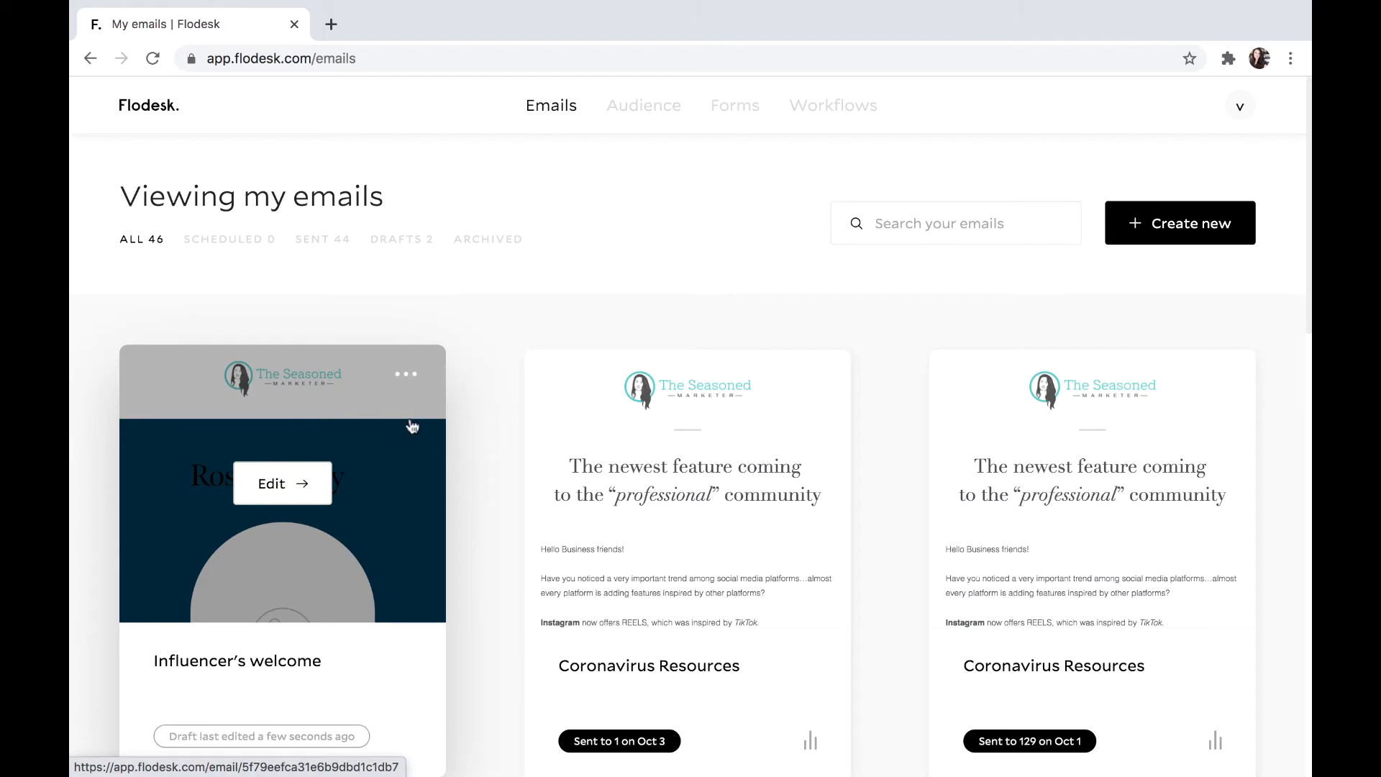
click(406, 374)
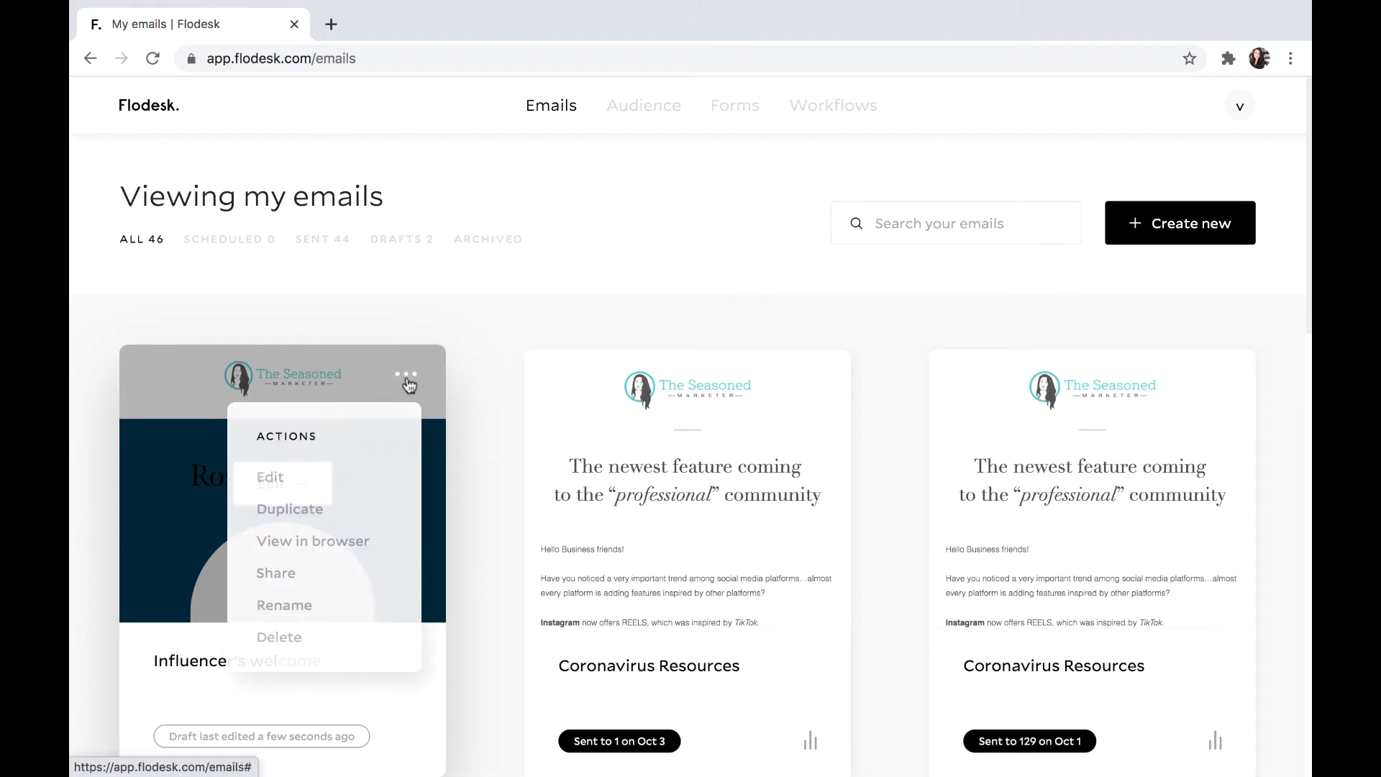
click(268, 639)
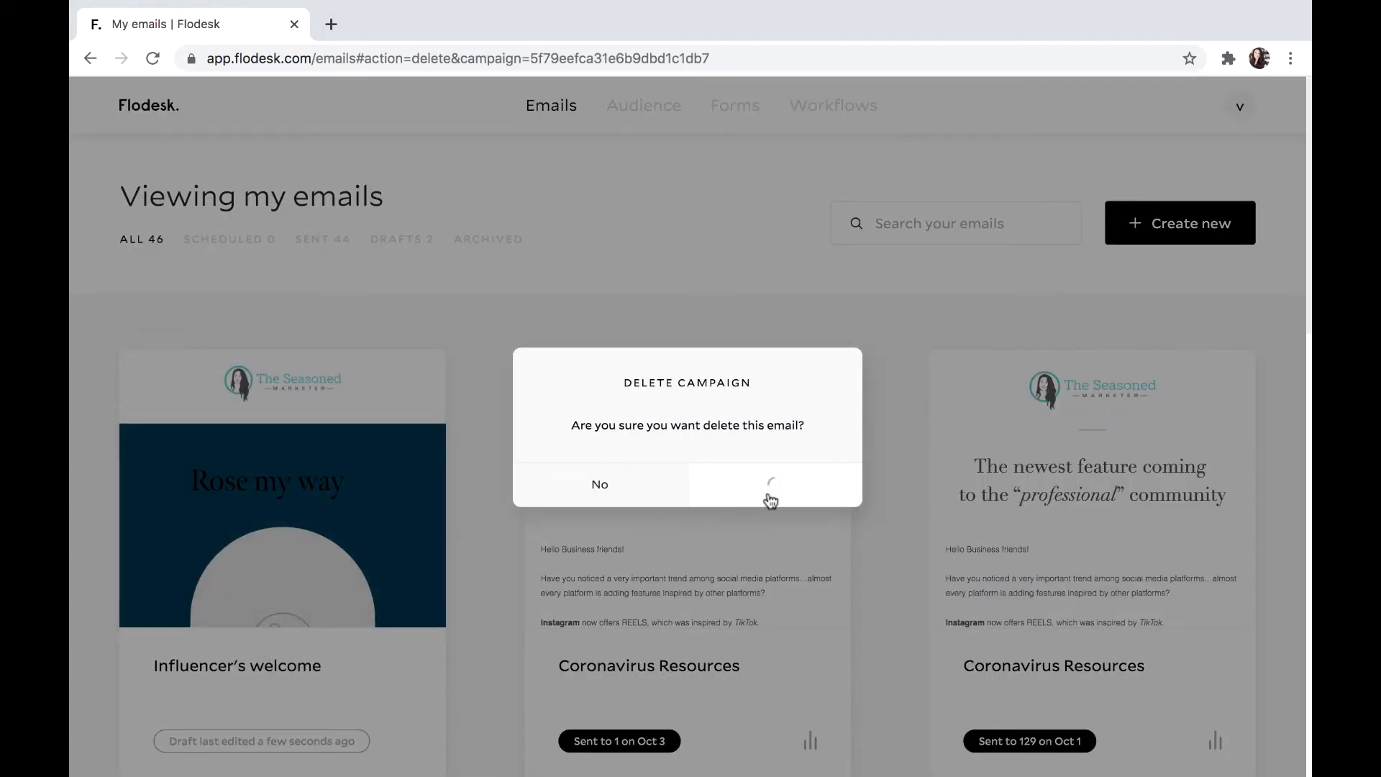
Open the browser view of the "Share your news" email sent on Sep 24.
scroll(344, 623, down, 2)
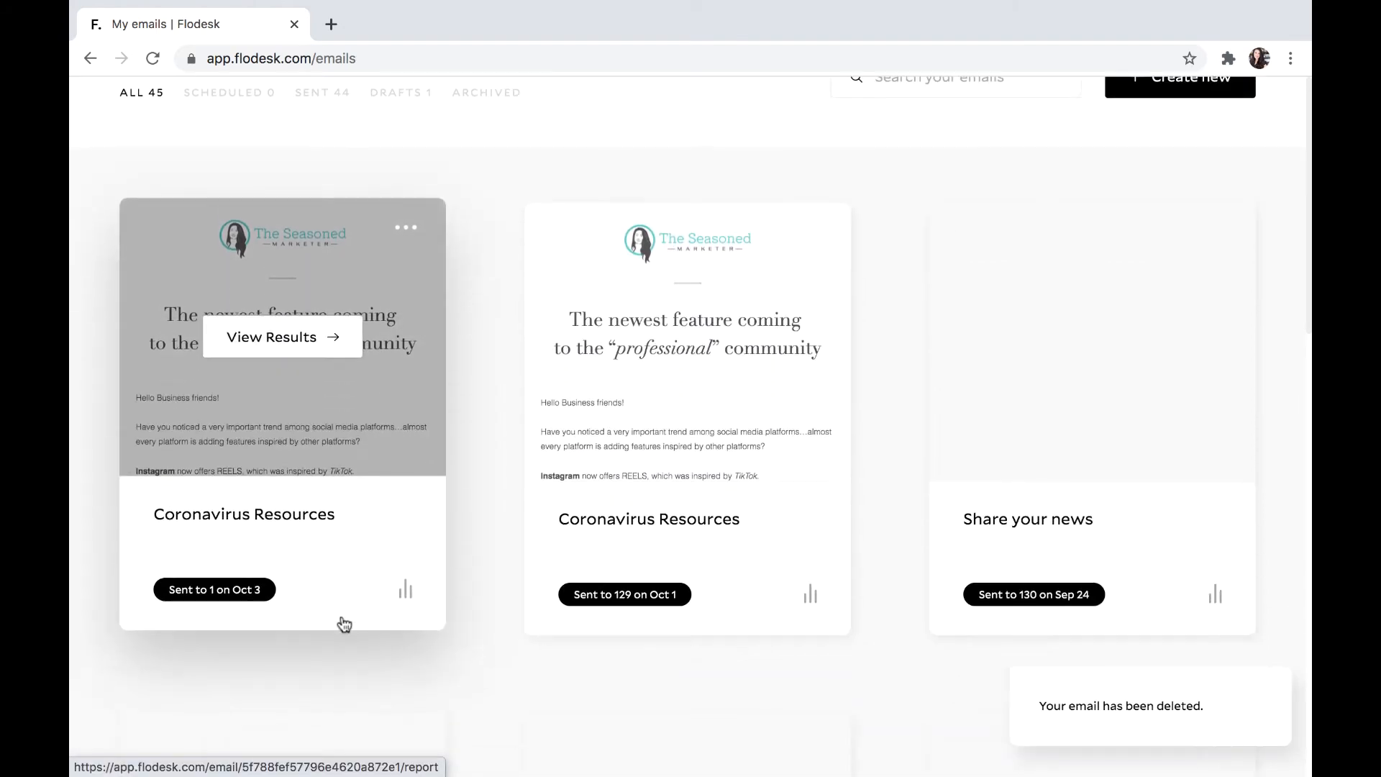
scroll(343, 623, down, 2)
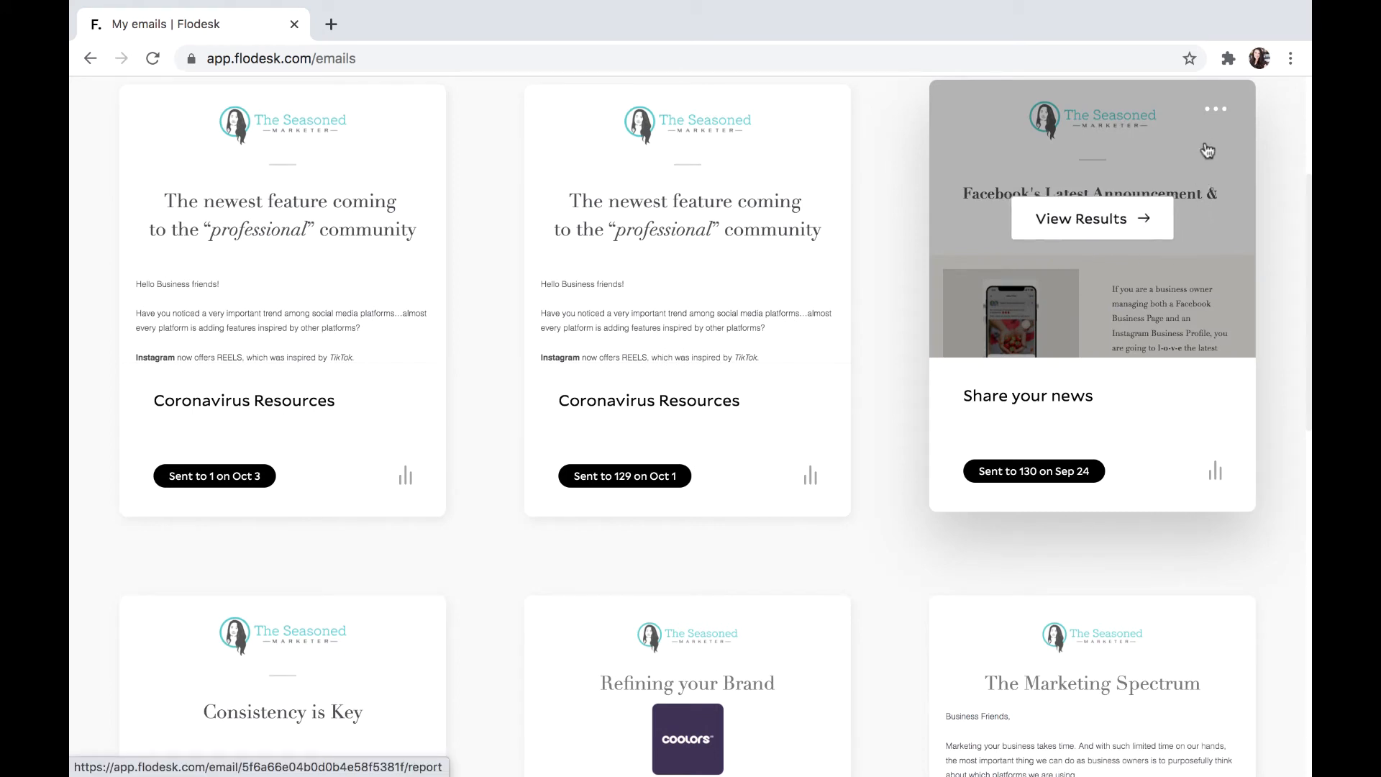
click(1217, 117)
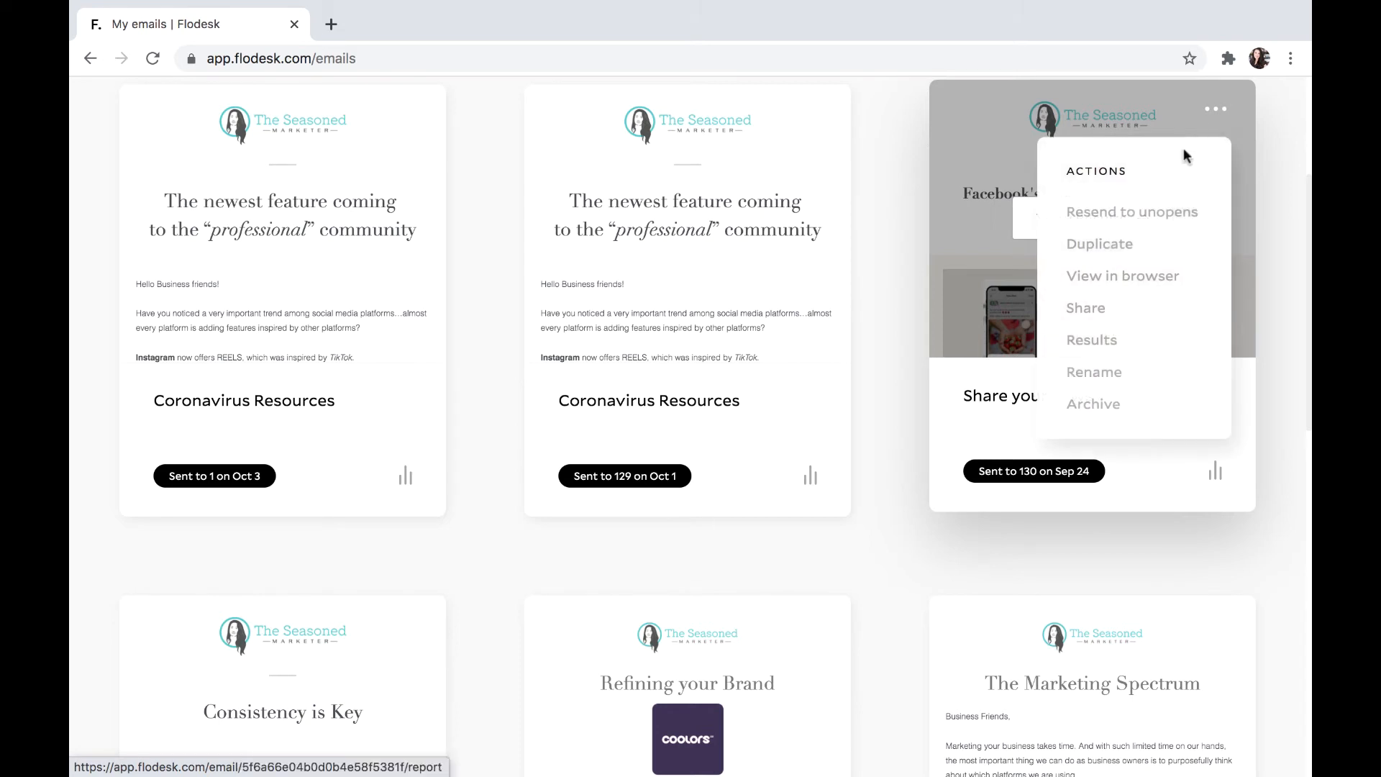
click(1130, 277)
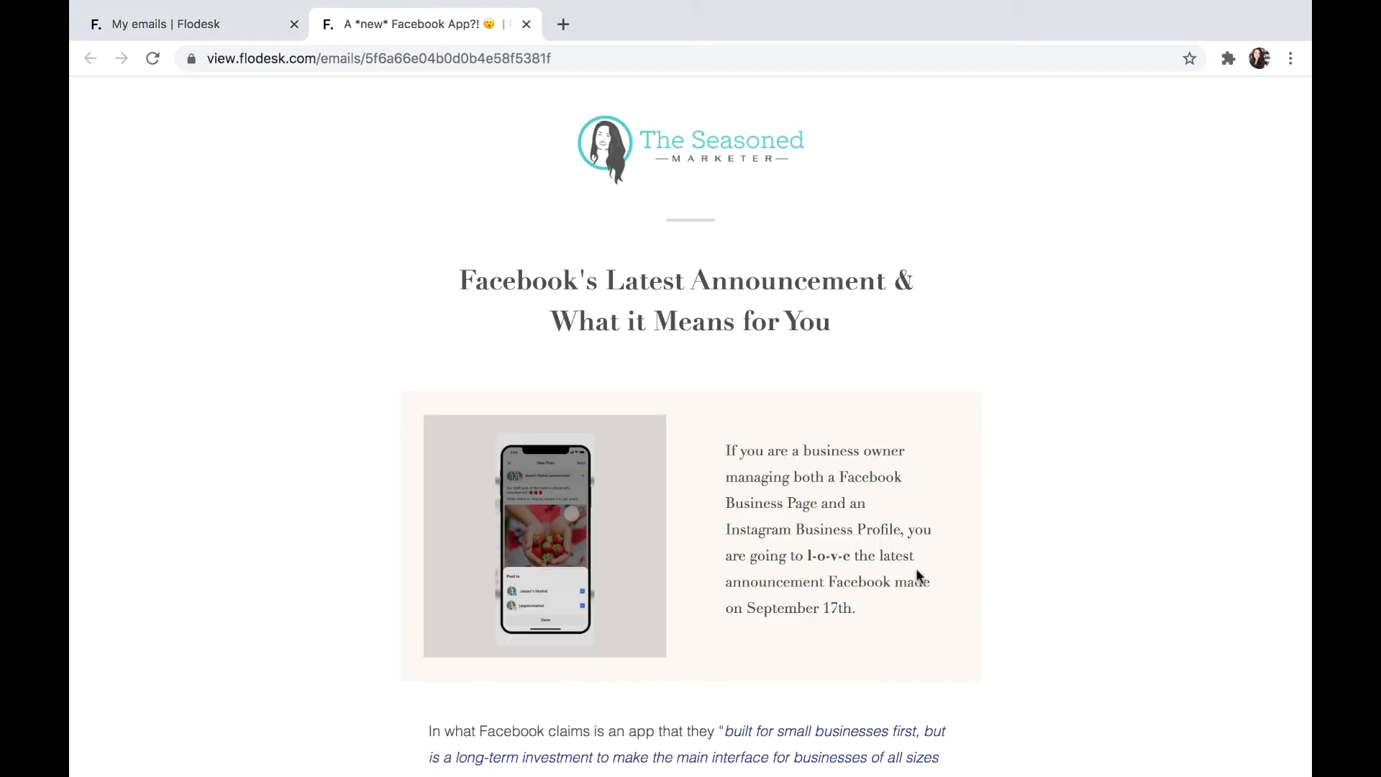
Examine the newsletter's logo header, headline, image-and-text block, styled body paragraphs and shaded Facebook Business Suite advantages section.
scroll(1025, 552, down, 5)
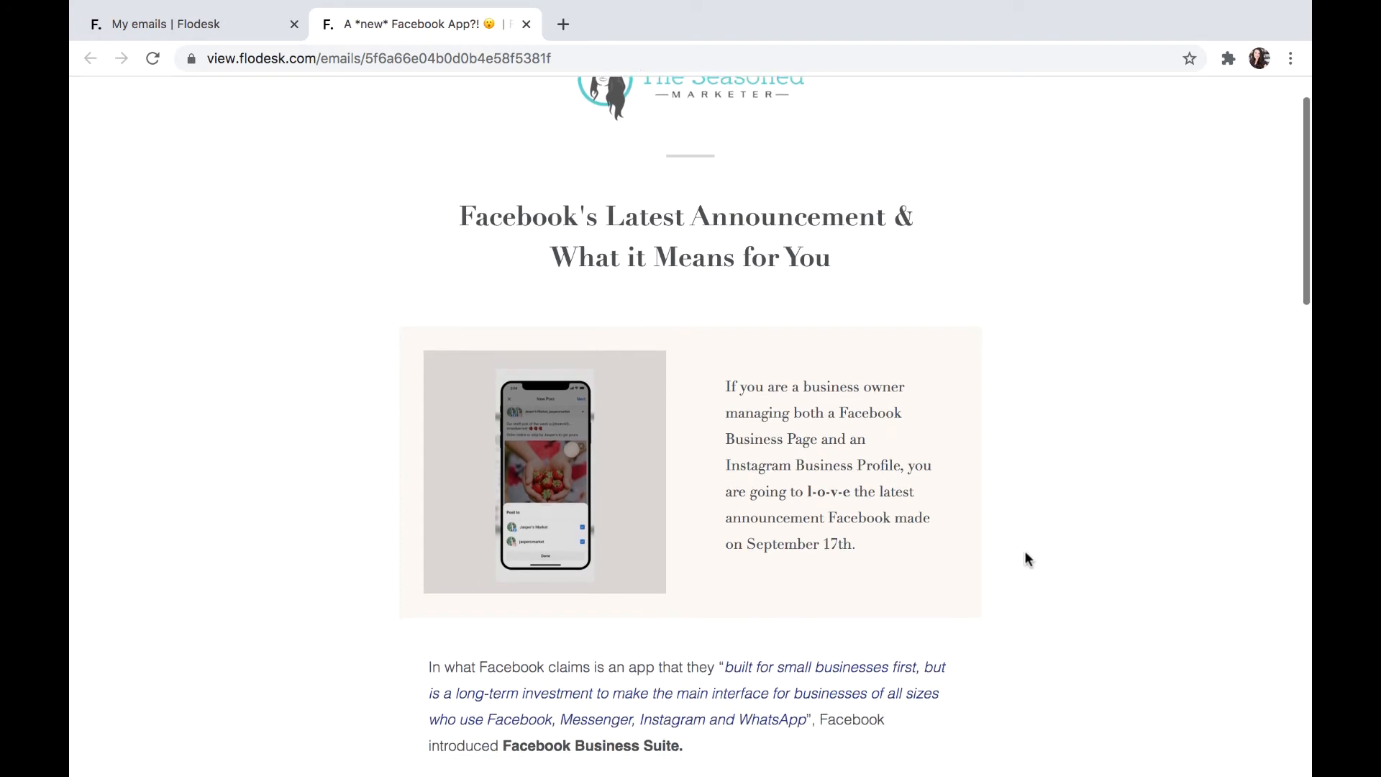
scroll(1026, 559, down, 7)
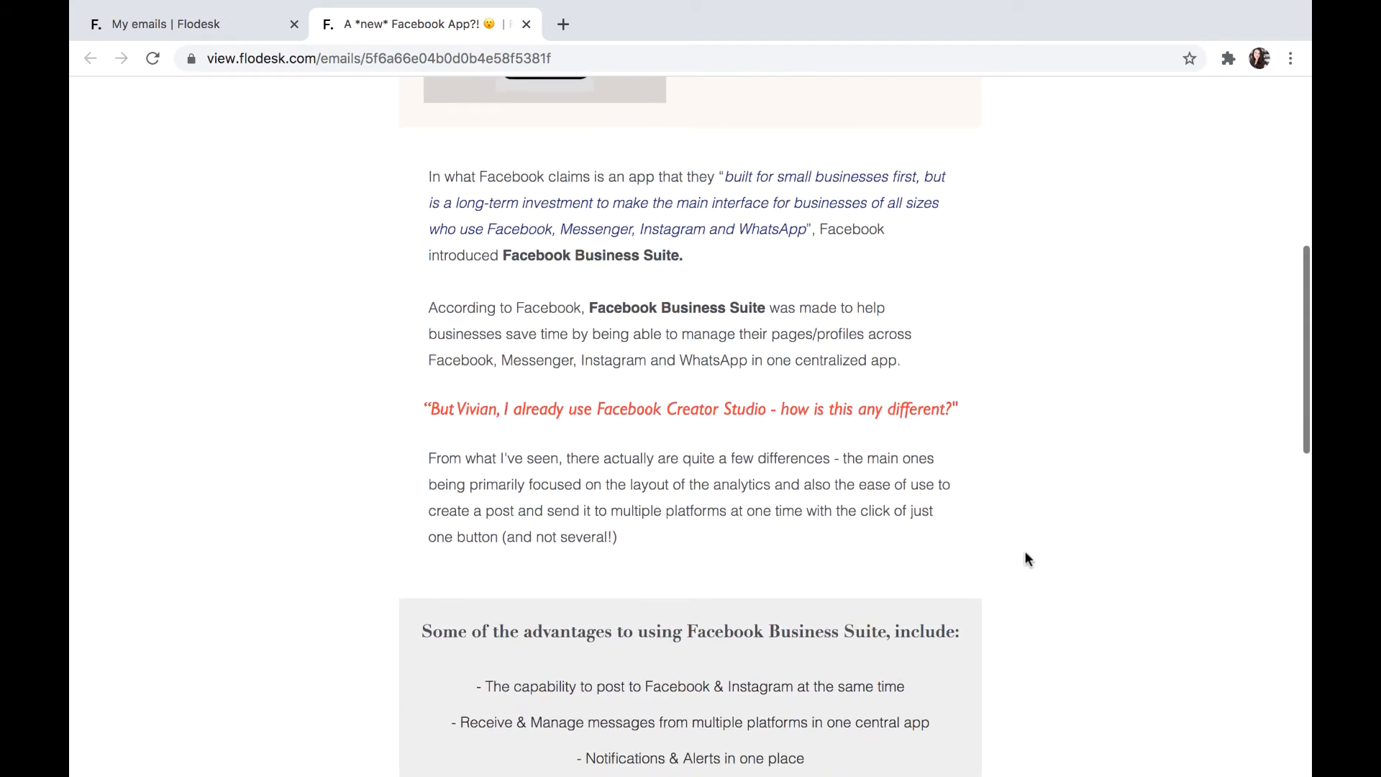
scroll(1026, 559, down, 6)
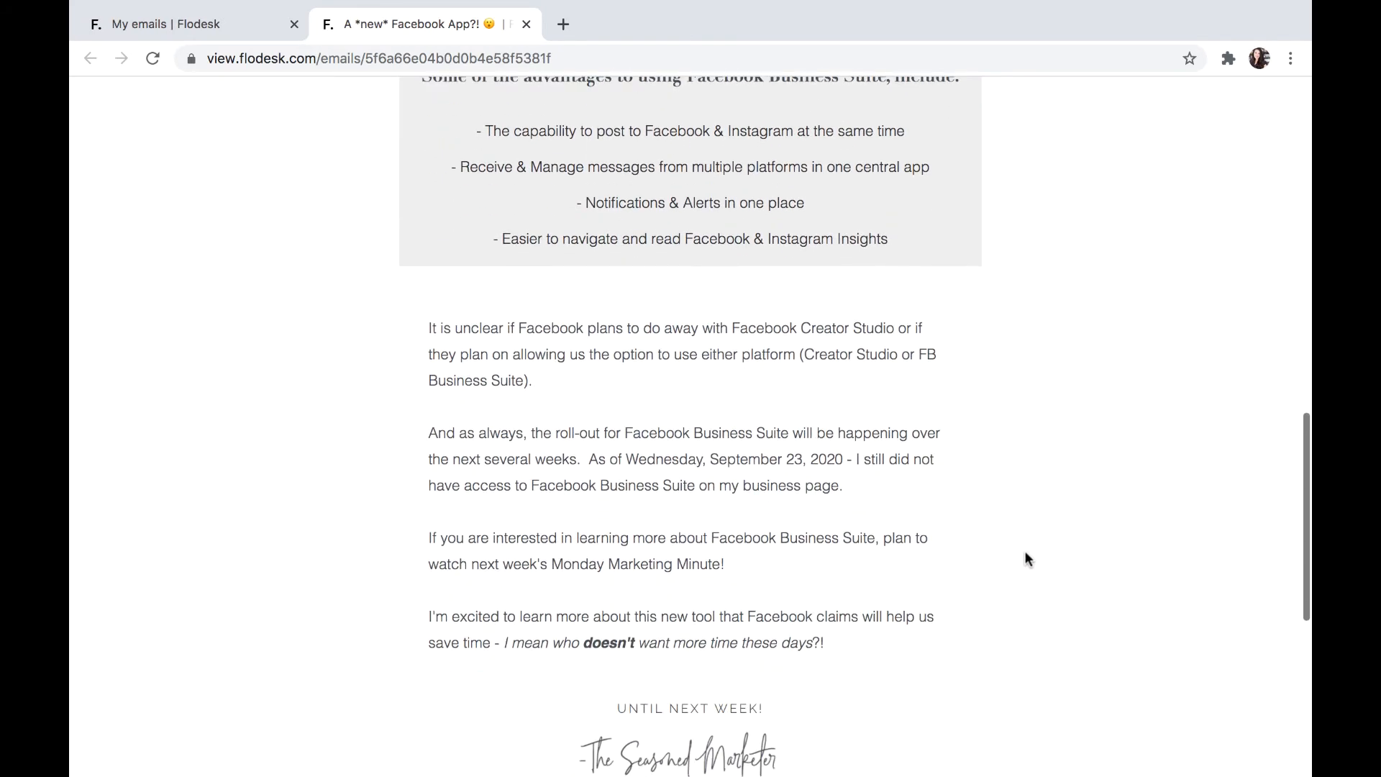
scroll(1024, 550, up, 18)
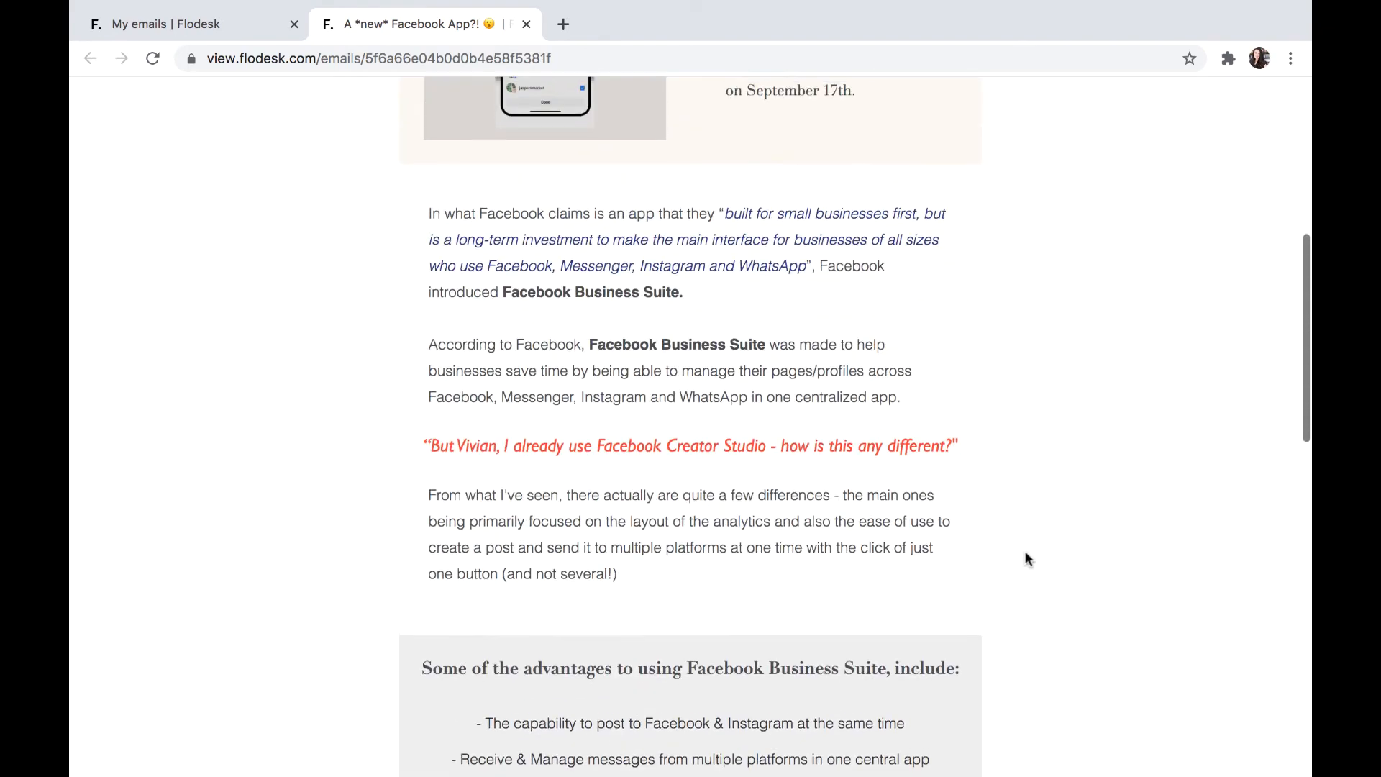
scroll(1027, 574, up, 3)
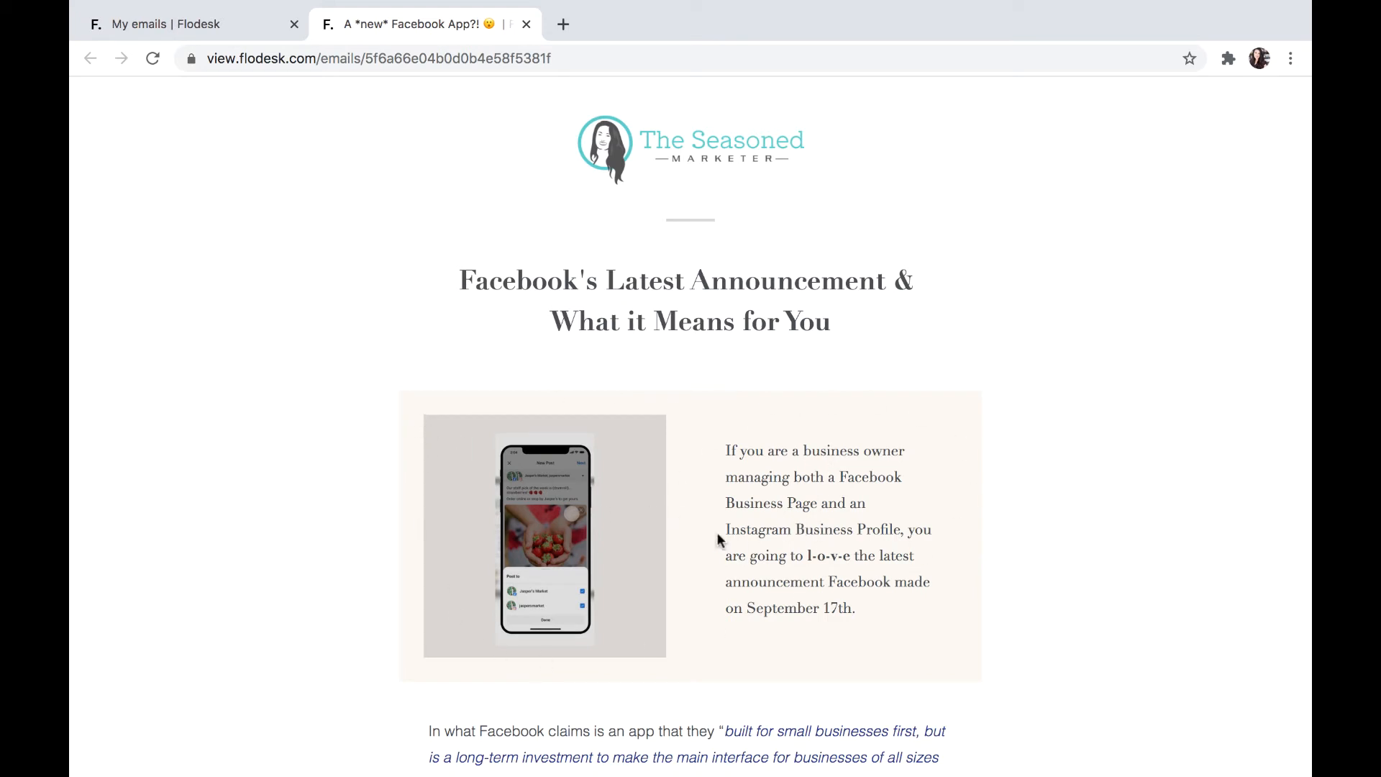
scroll(552, 563, down, 1)
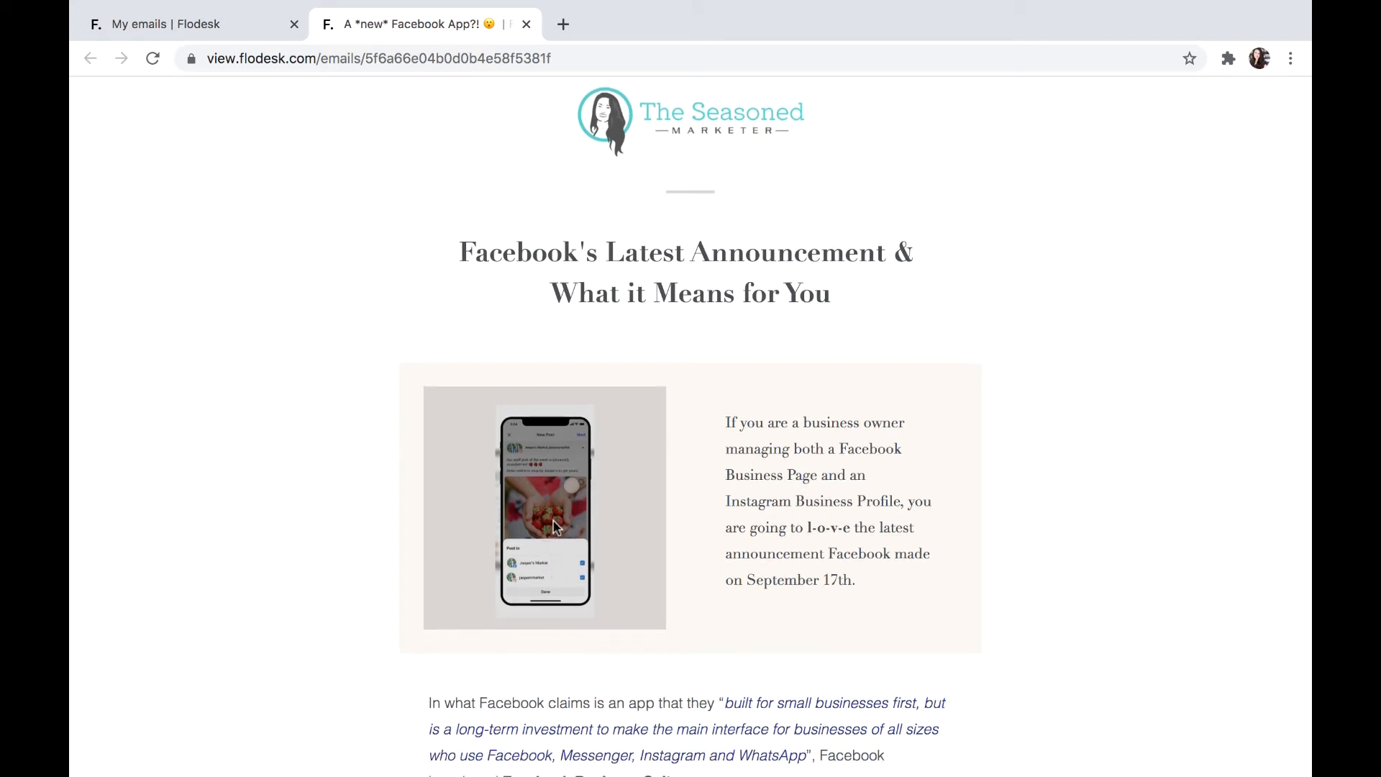
scroll(505, 601, down, 5)
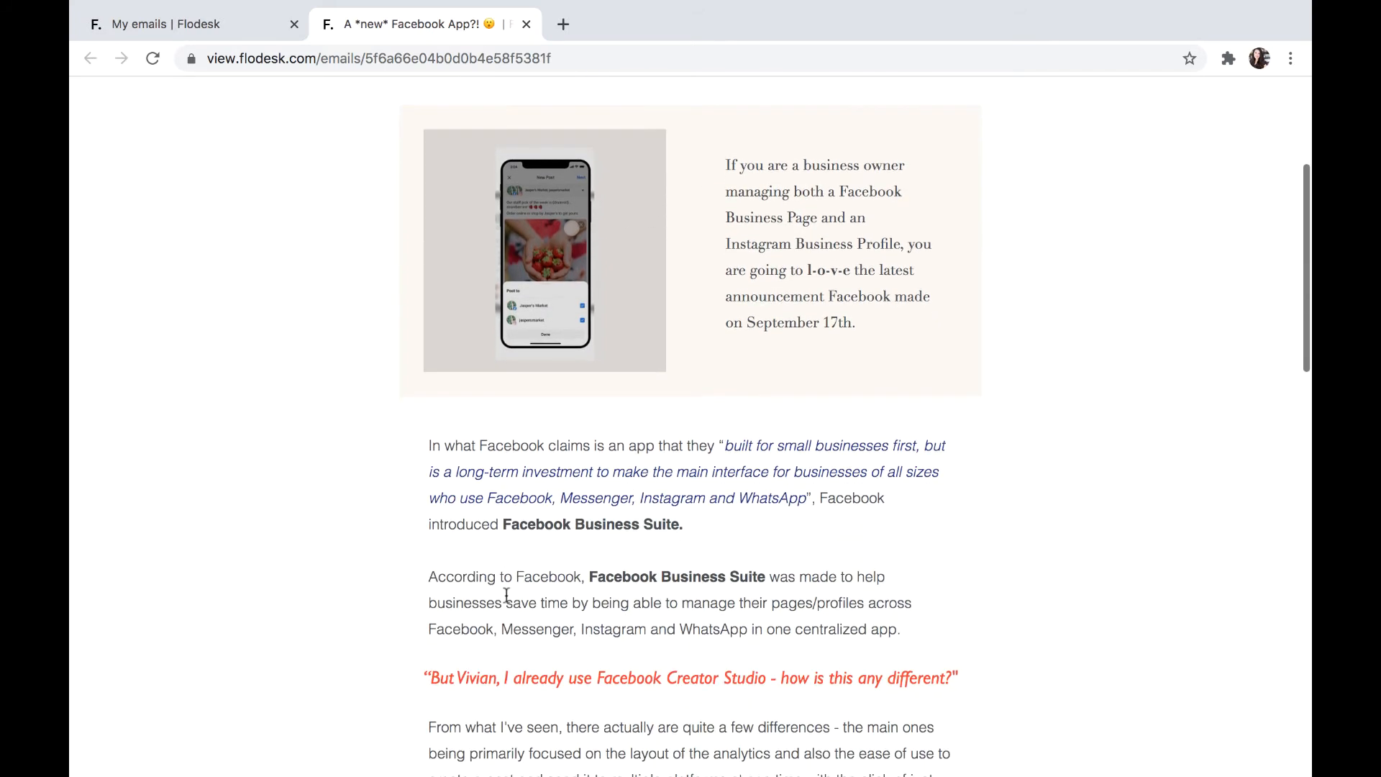
scroll(650, 595, down, 3)
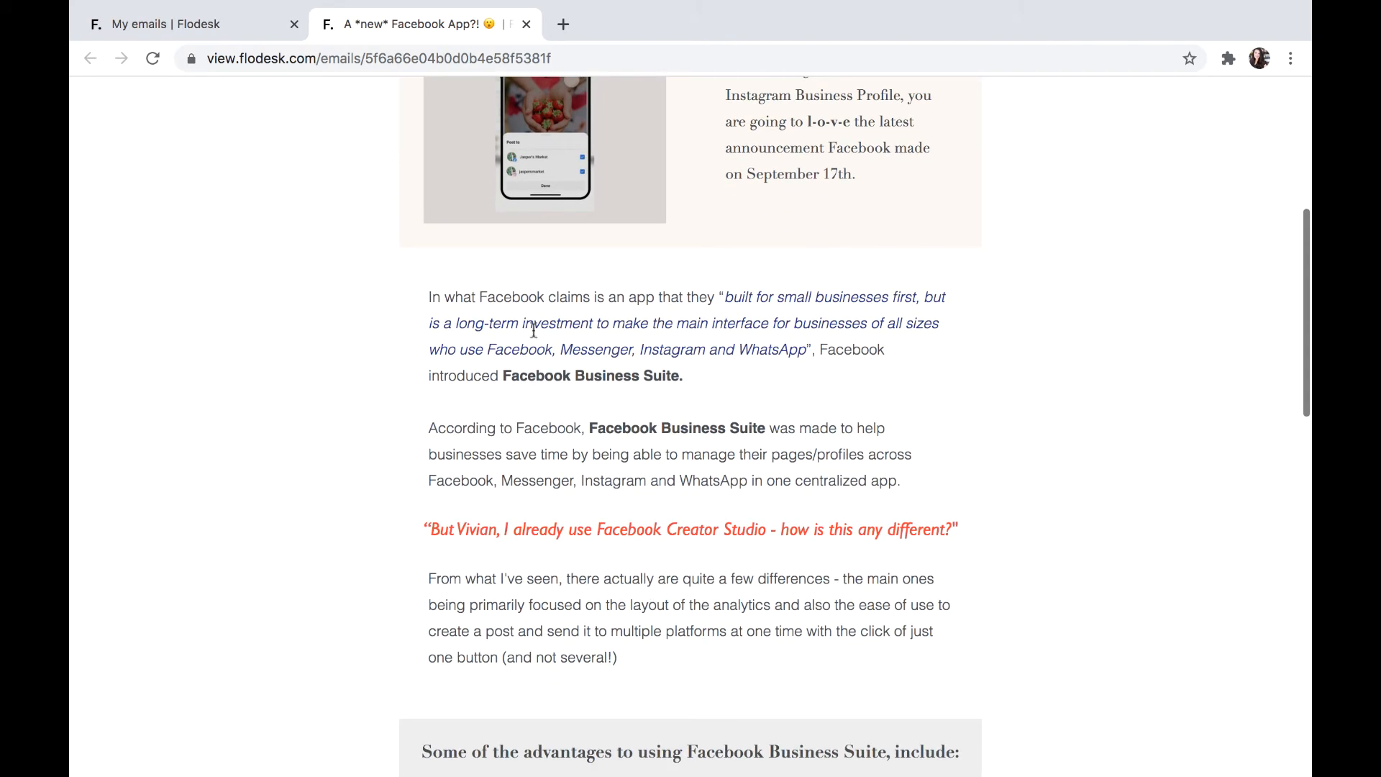
scroll(518, 507, down, 6)
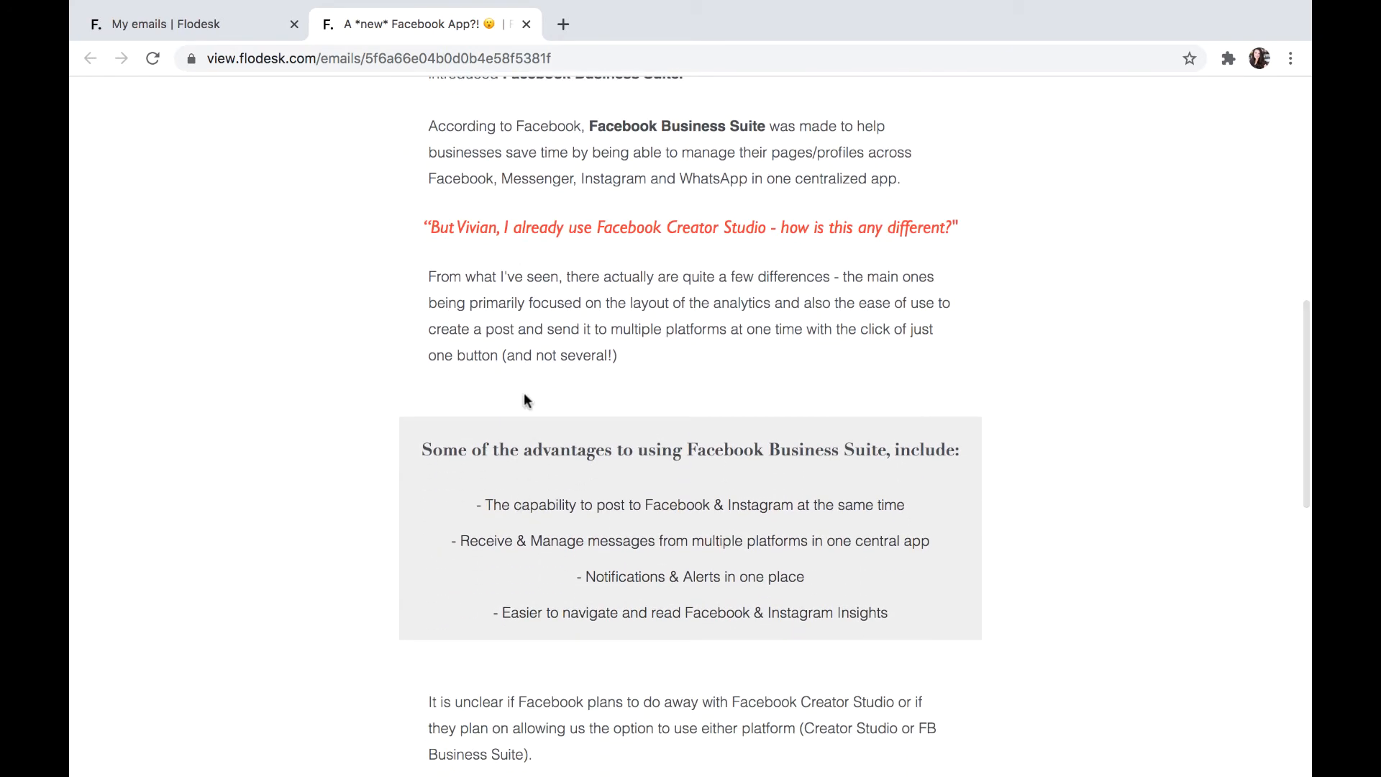
Examine the newsletter's closing paragraphs, script signature, Instagram feed, social media icons and footer.
scroll(544, 372, down, 12)
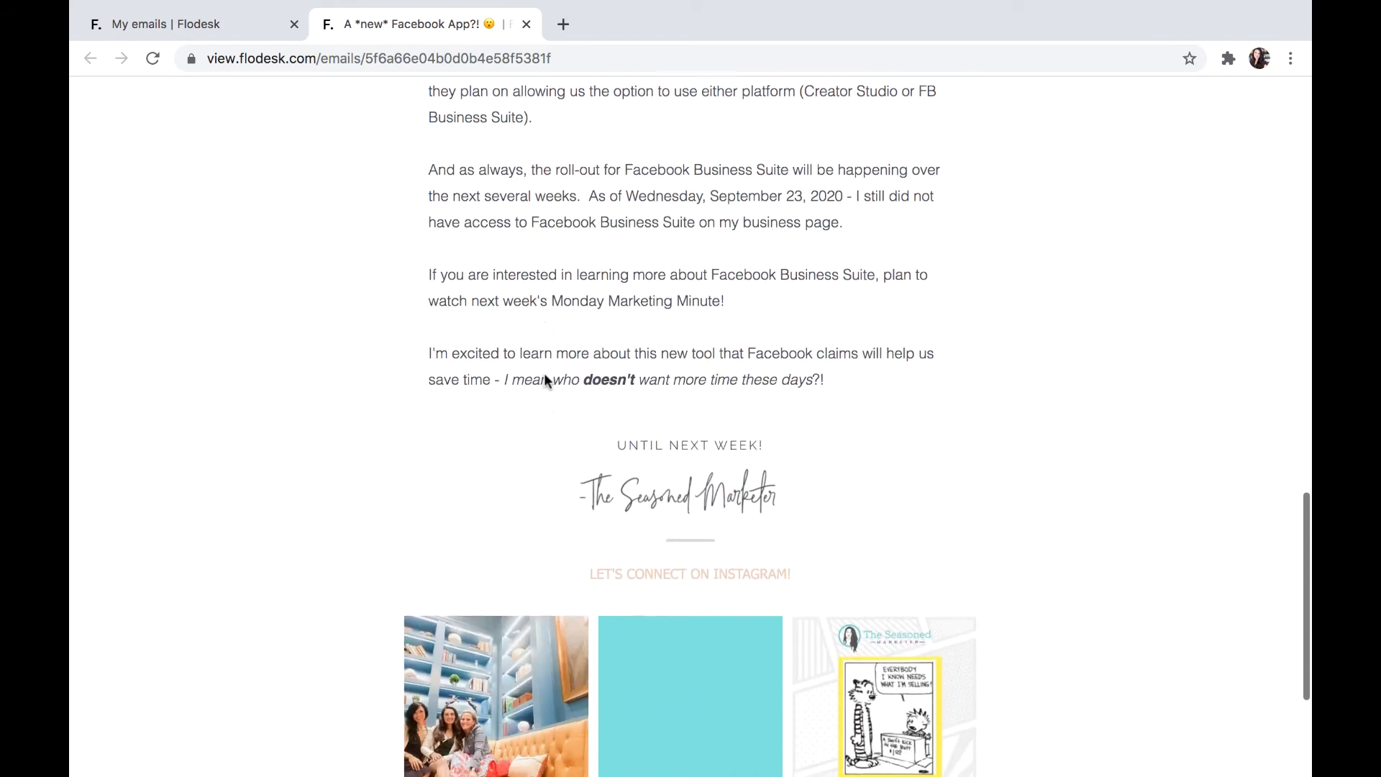
scroll(543, 379, up, 13)
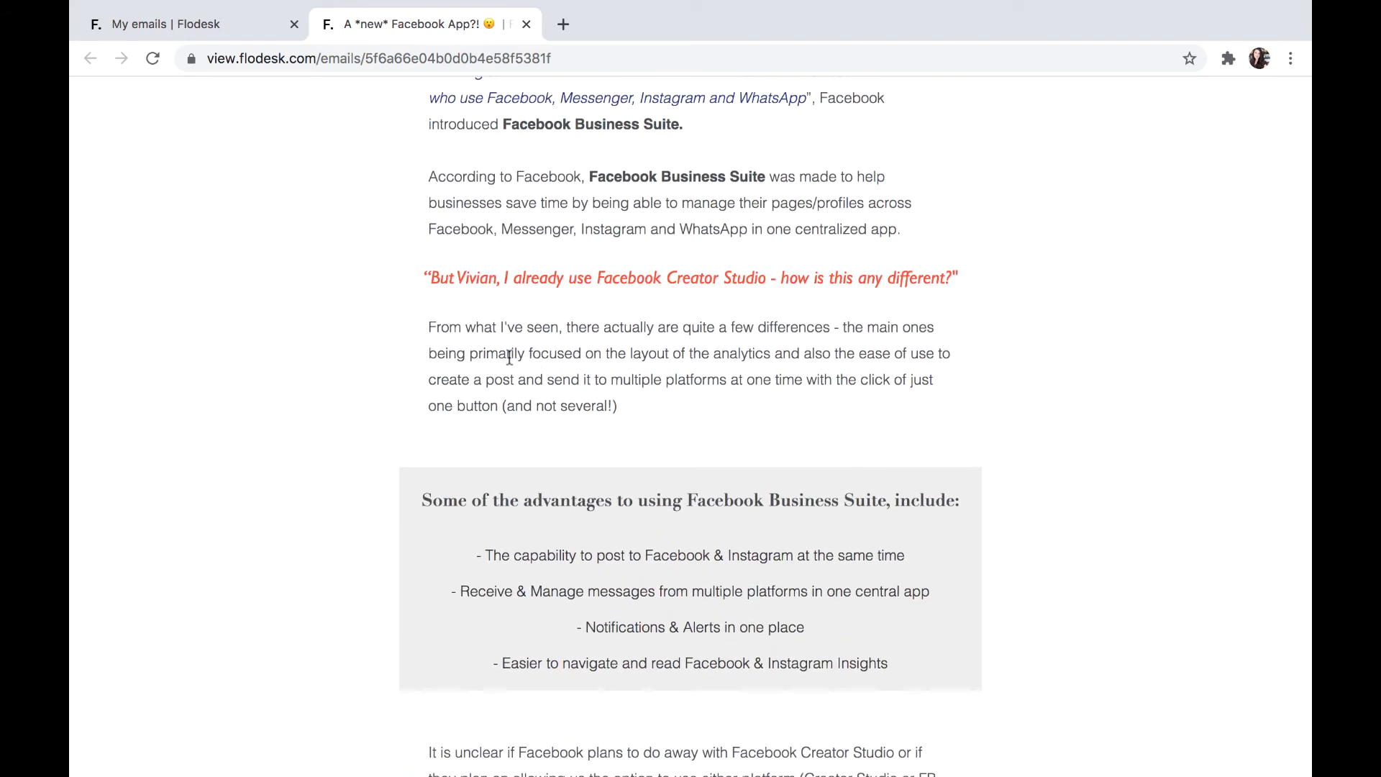
scroll(651, 403, down, 15)
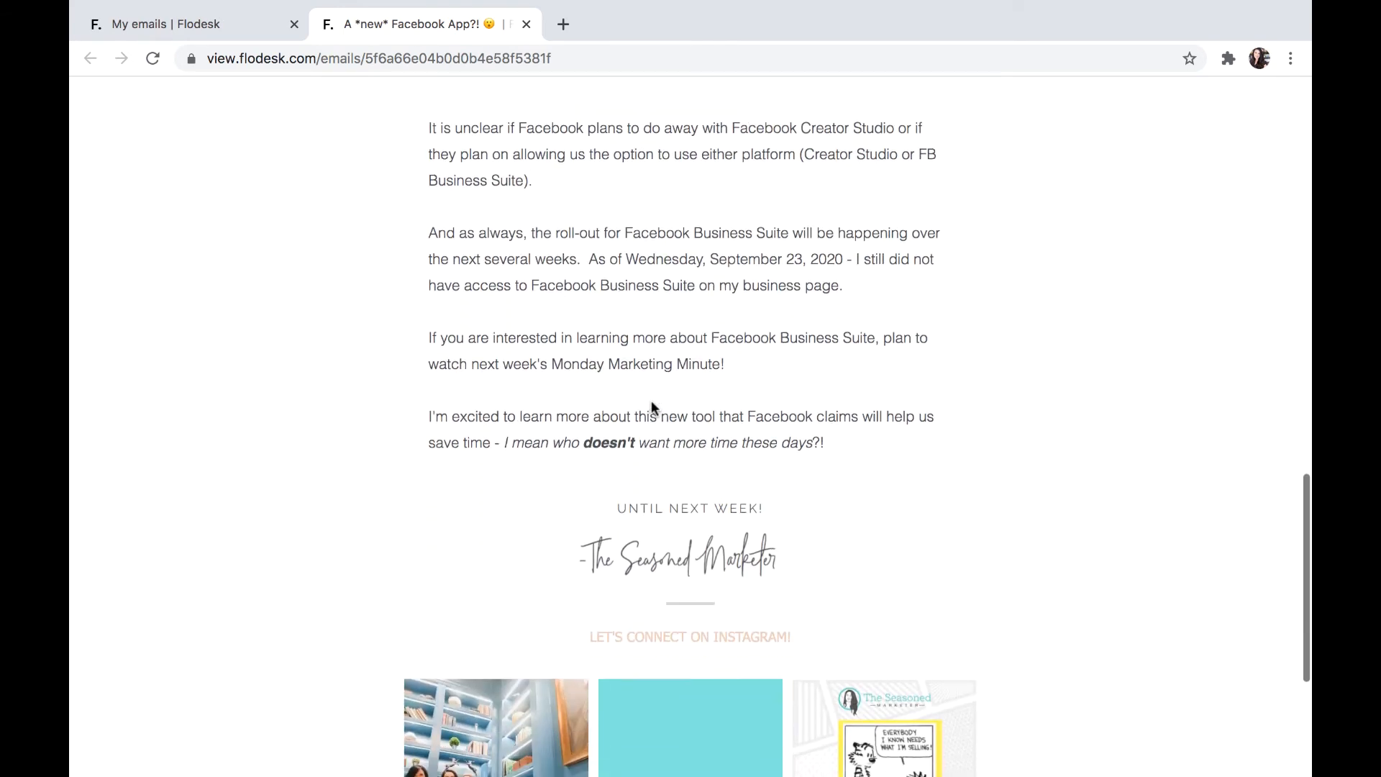
scroll(721, 439, down, 3)
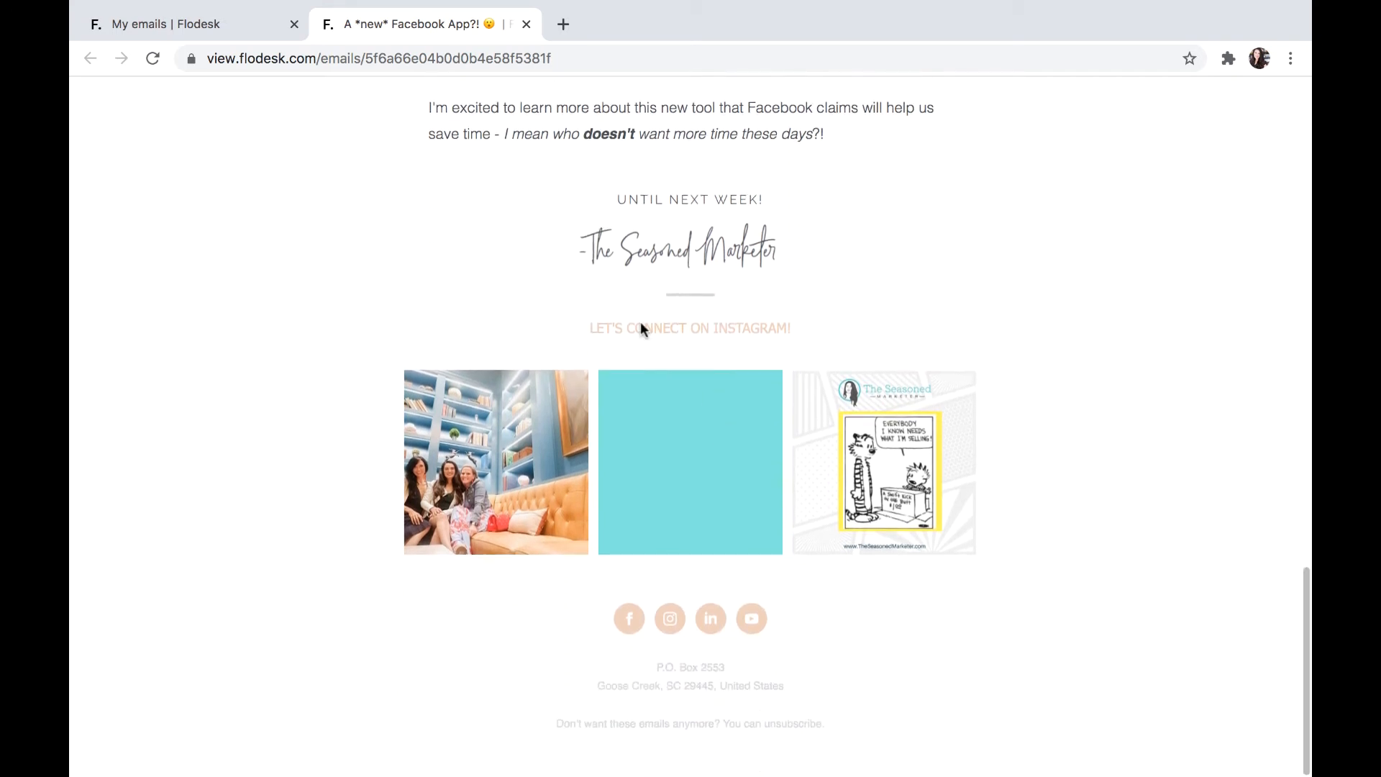
scroll(550, 475, down, 1)
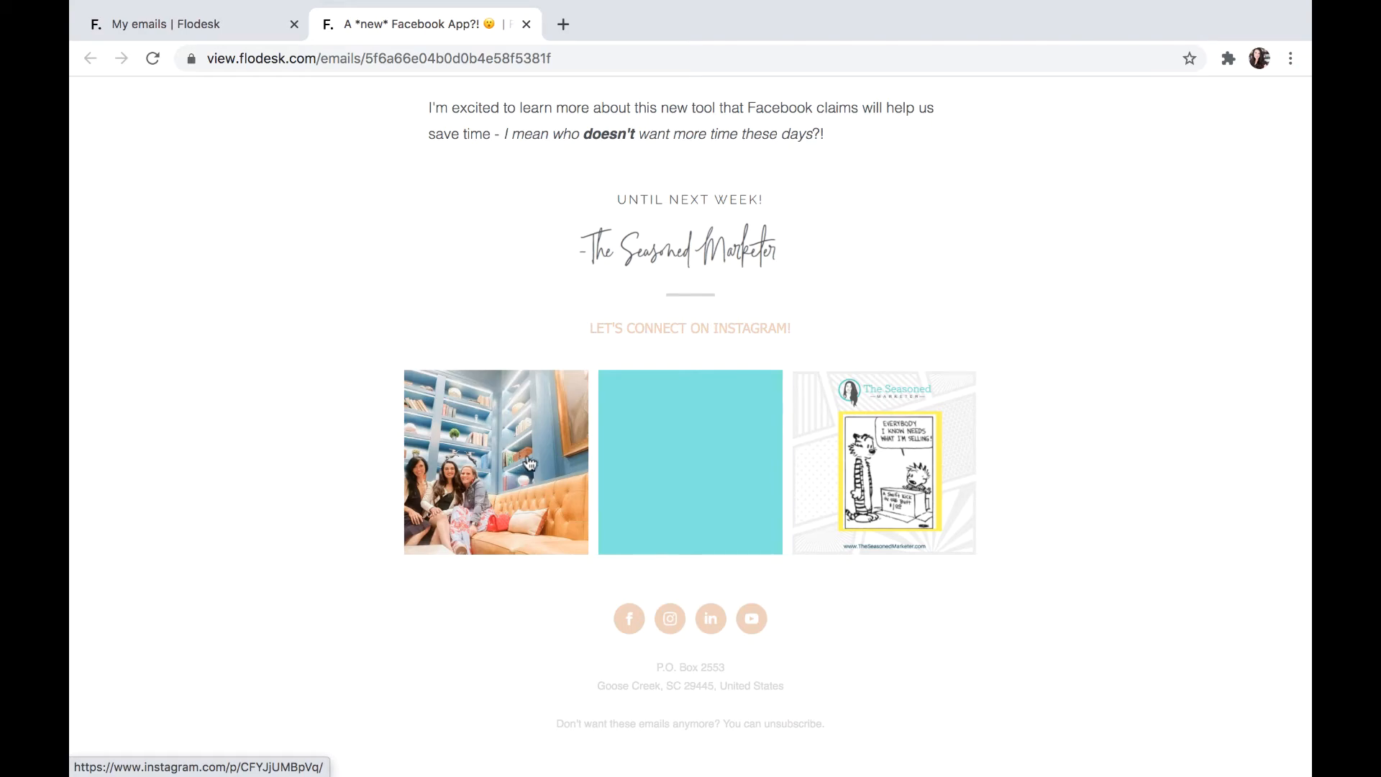
scroll(741, 382, up, 15)
scroll(742, 379, down, 15)
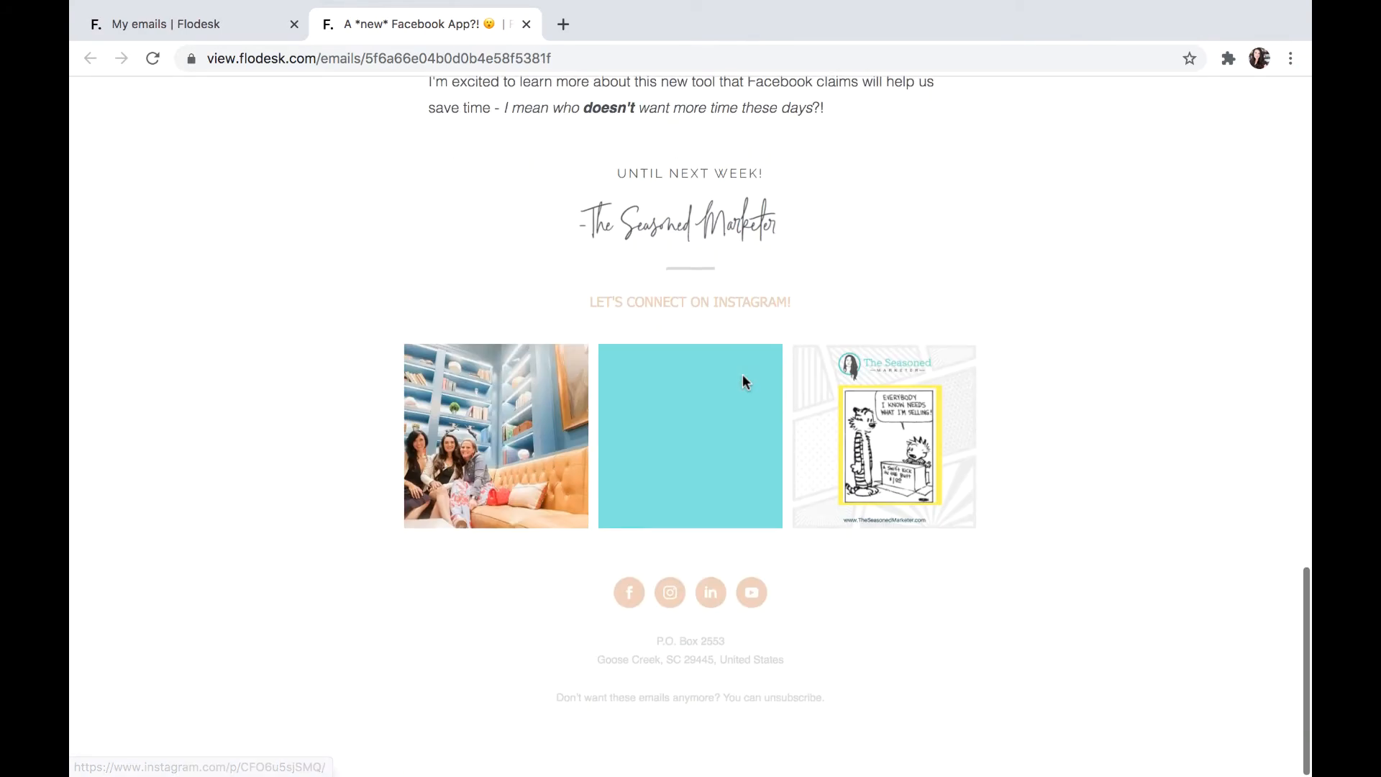
scroll(743, 381, up, 1)
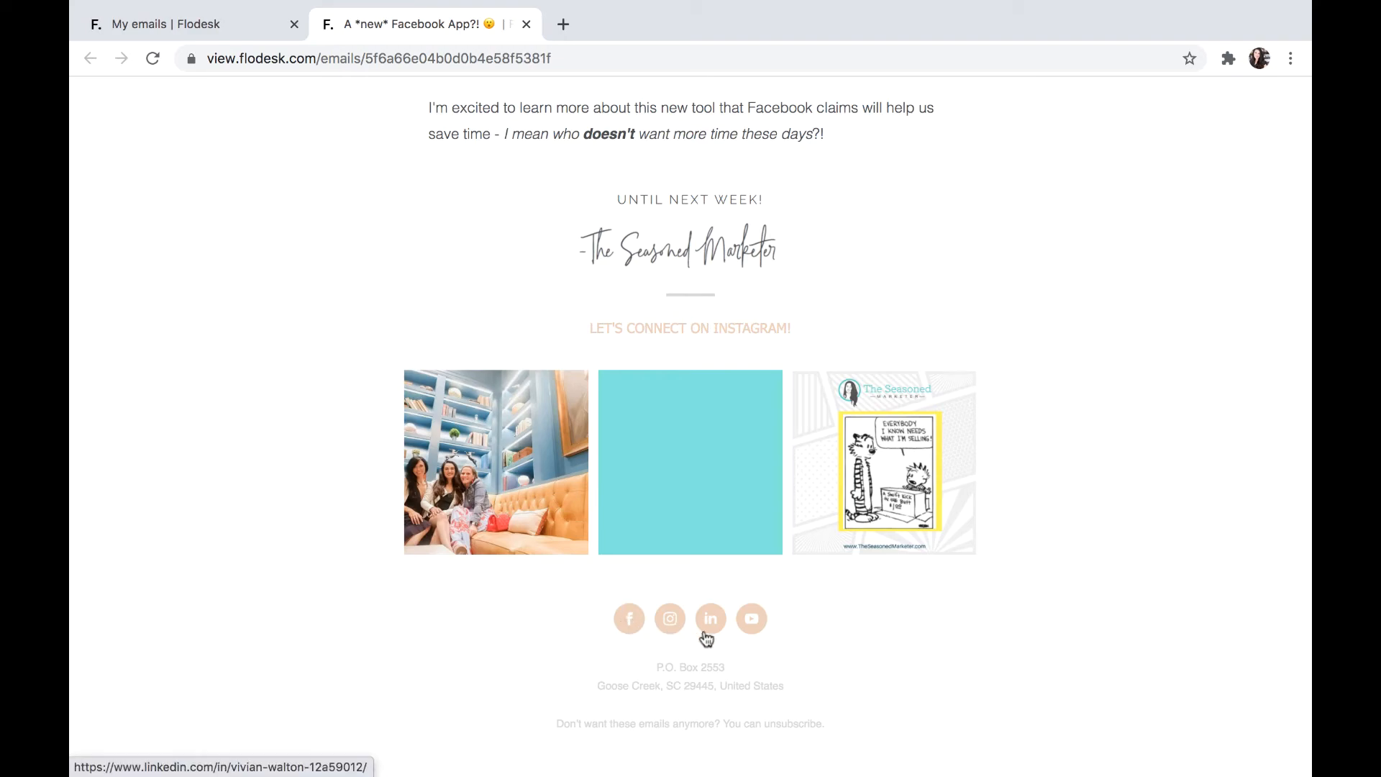
Close the newsletter's browser view and return to the emails overview.
scroll(759, 622, up, 15)
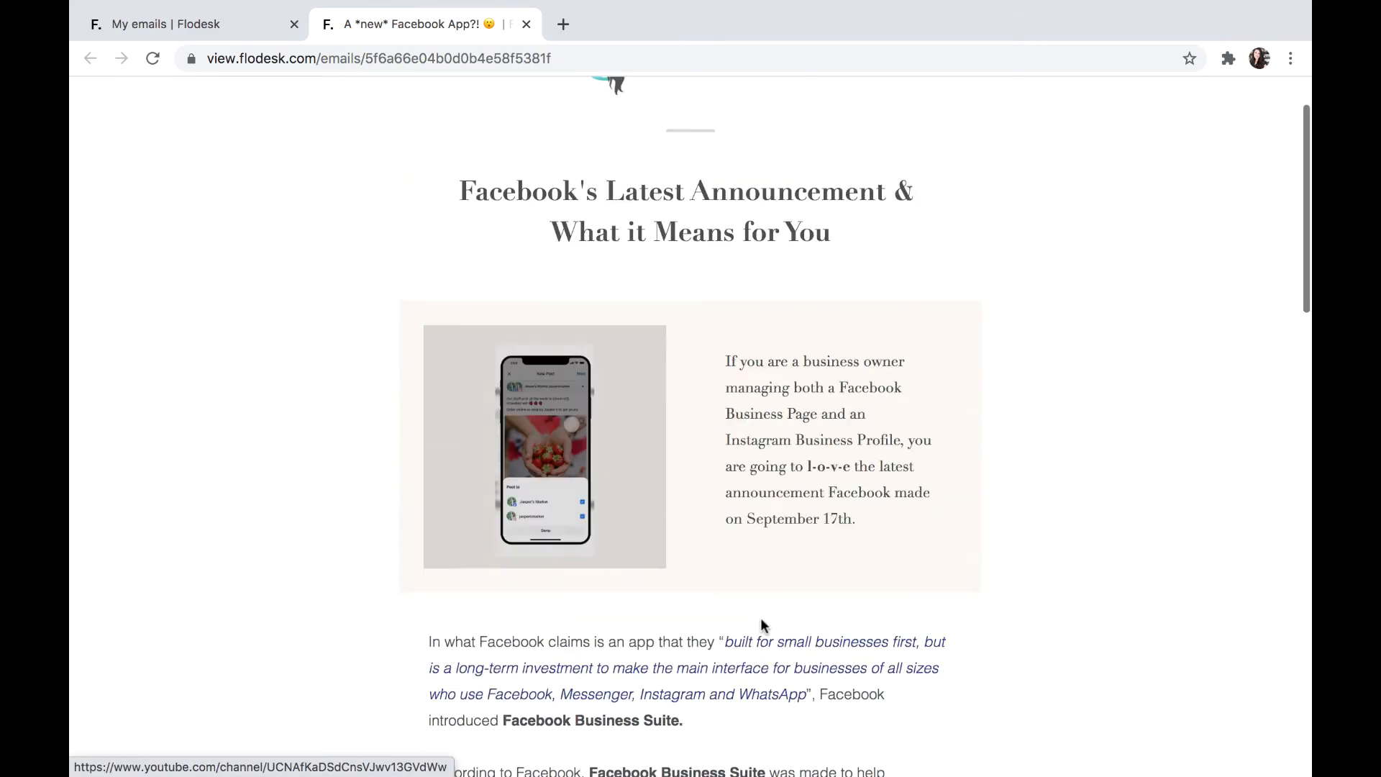
scroll(761, 624, up, 2)
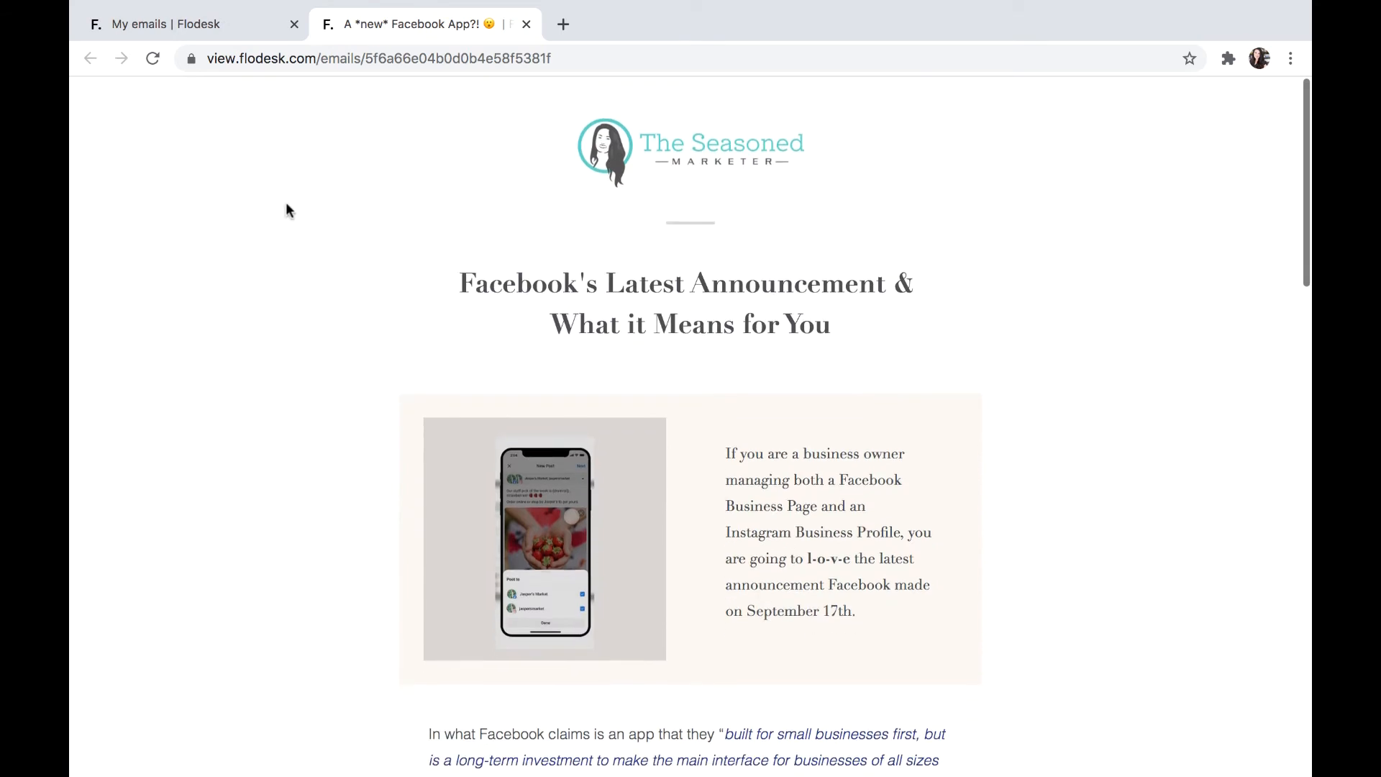
click(526, 25)
scroll(582, 554, up, 7)
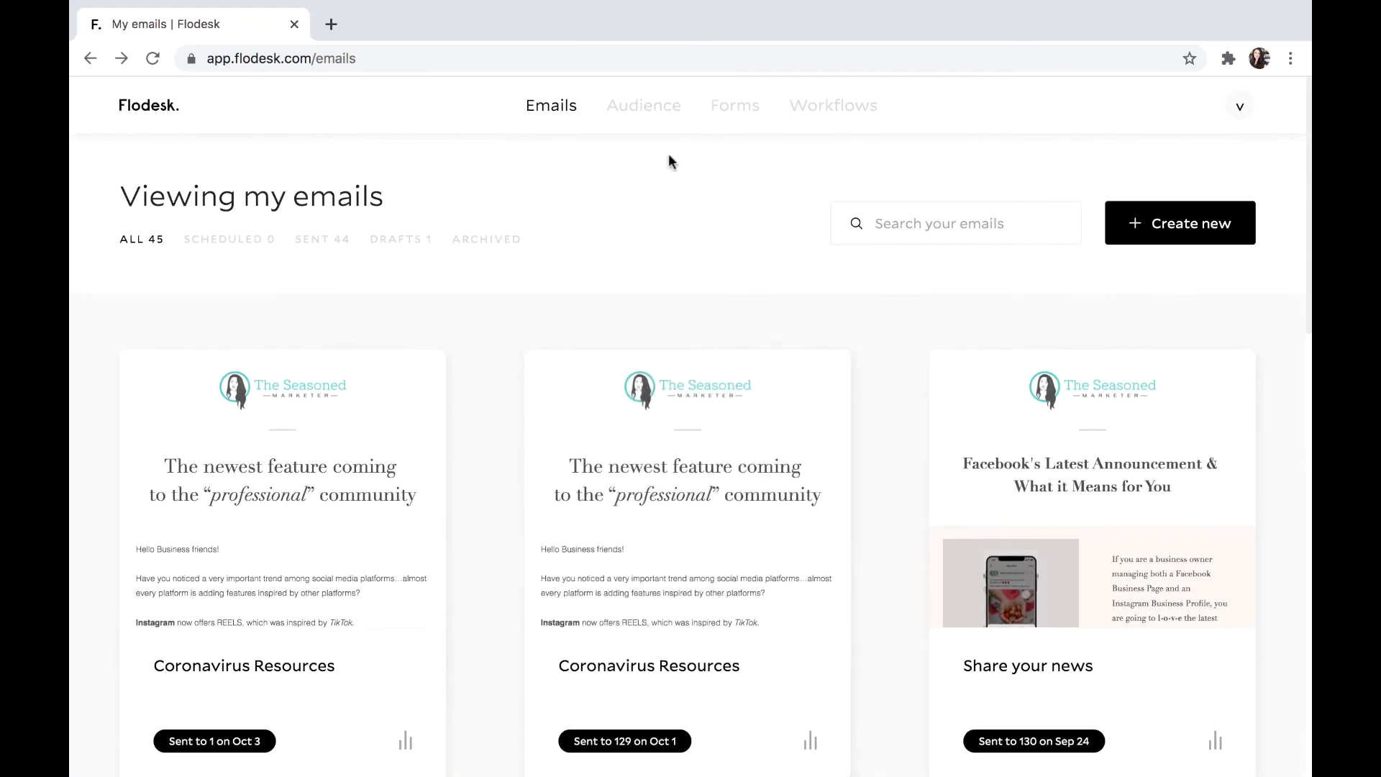
Open the audience's subscriber list and look through the subscribers' status, last activity and segment tags.
mouse_move(644, 107)
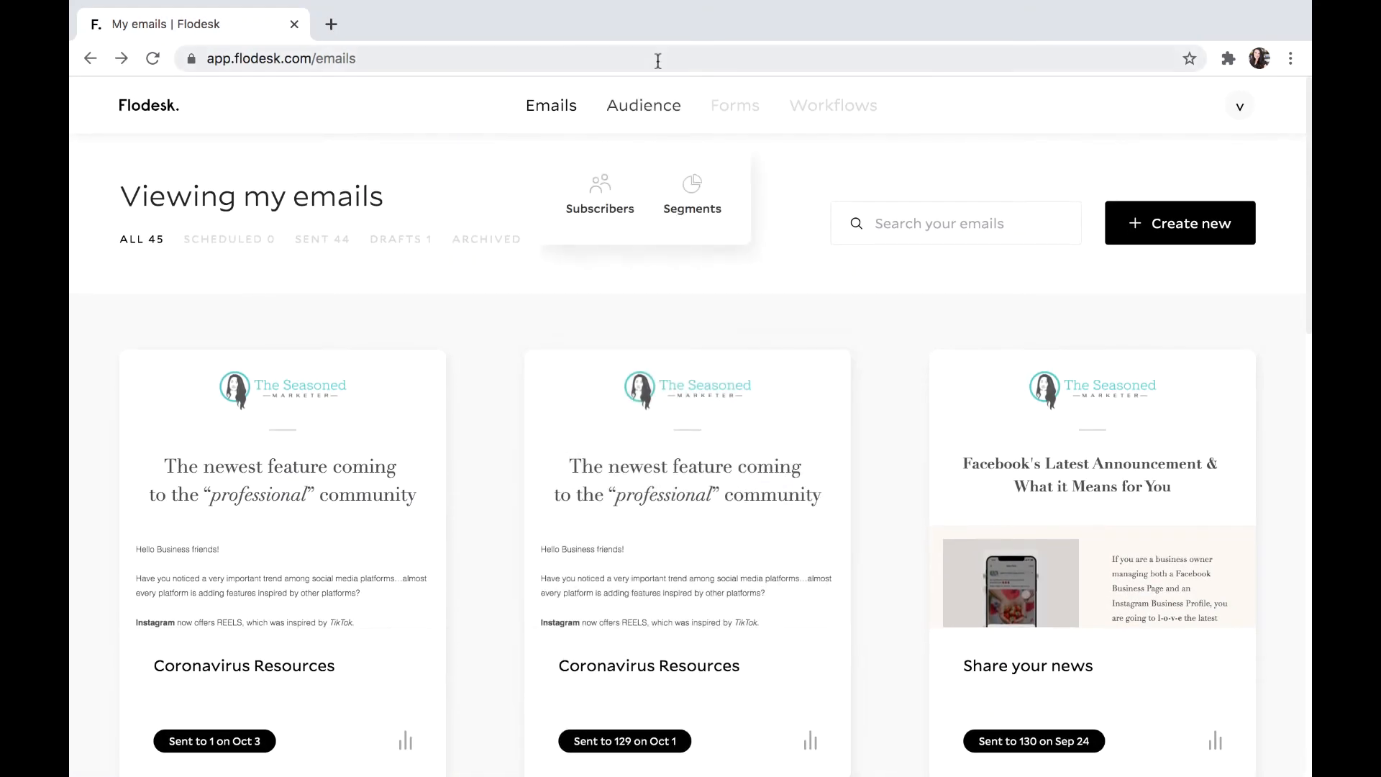
click(644, 107)
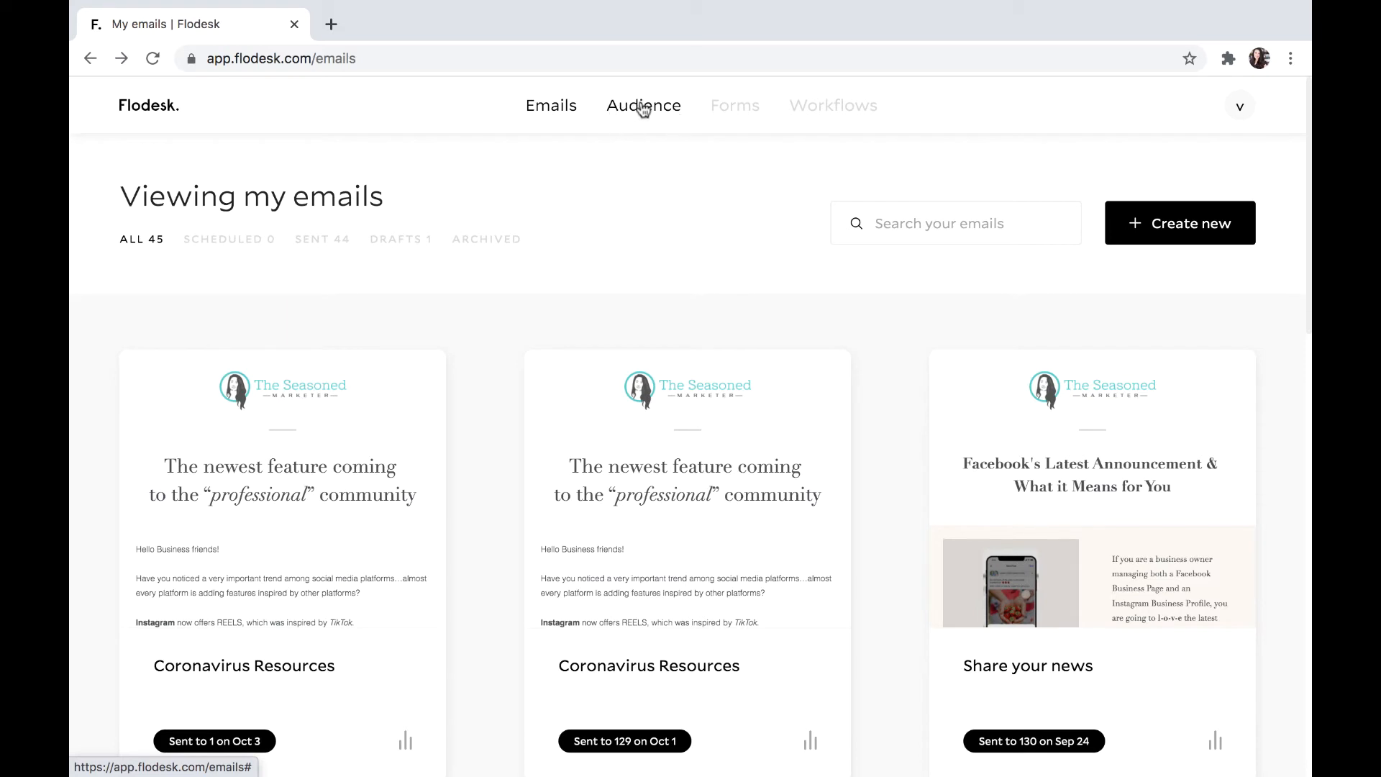
mouse_move(642, 112)
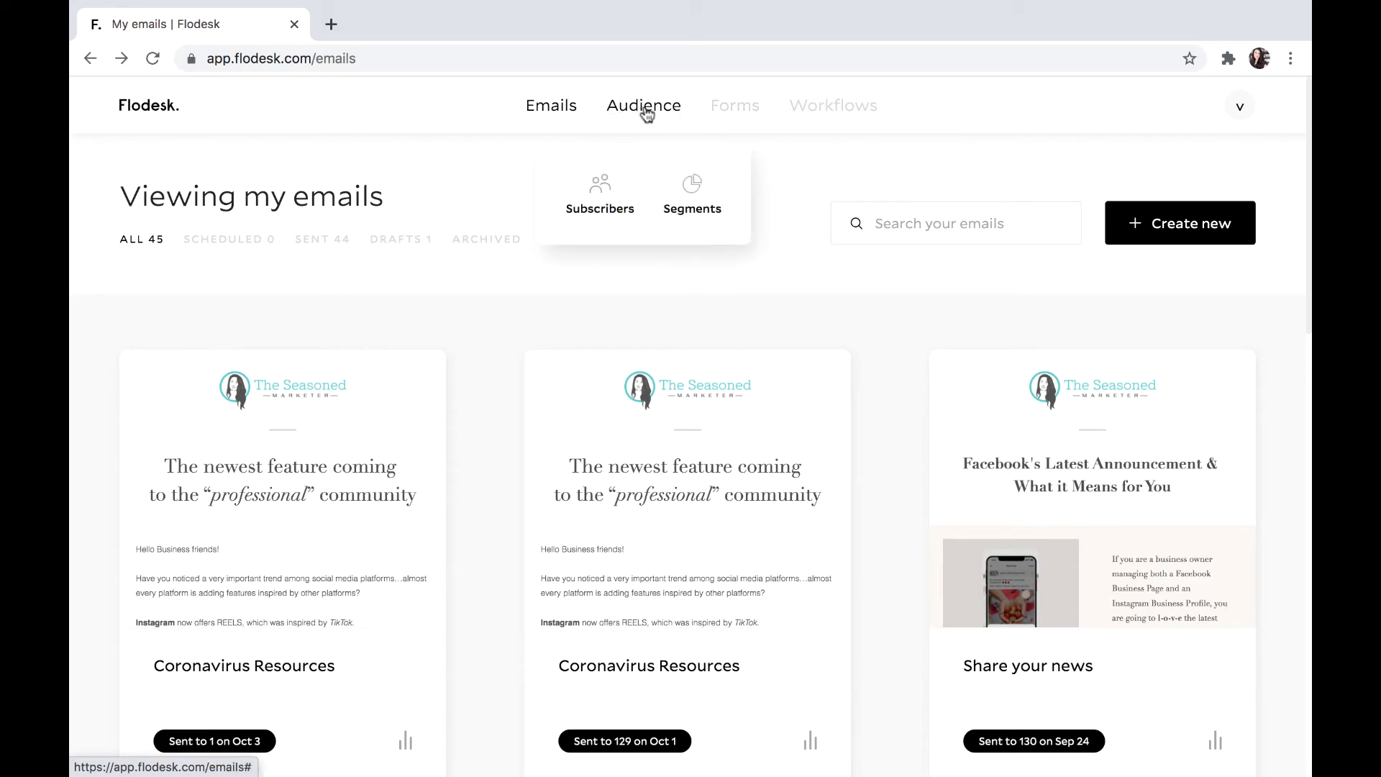
click(599, 194)
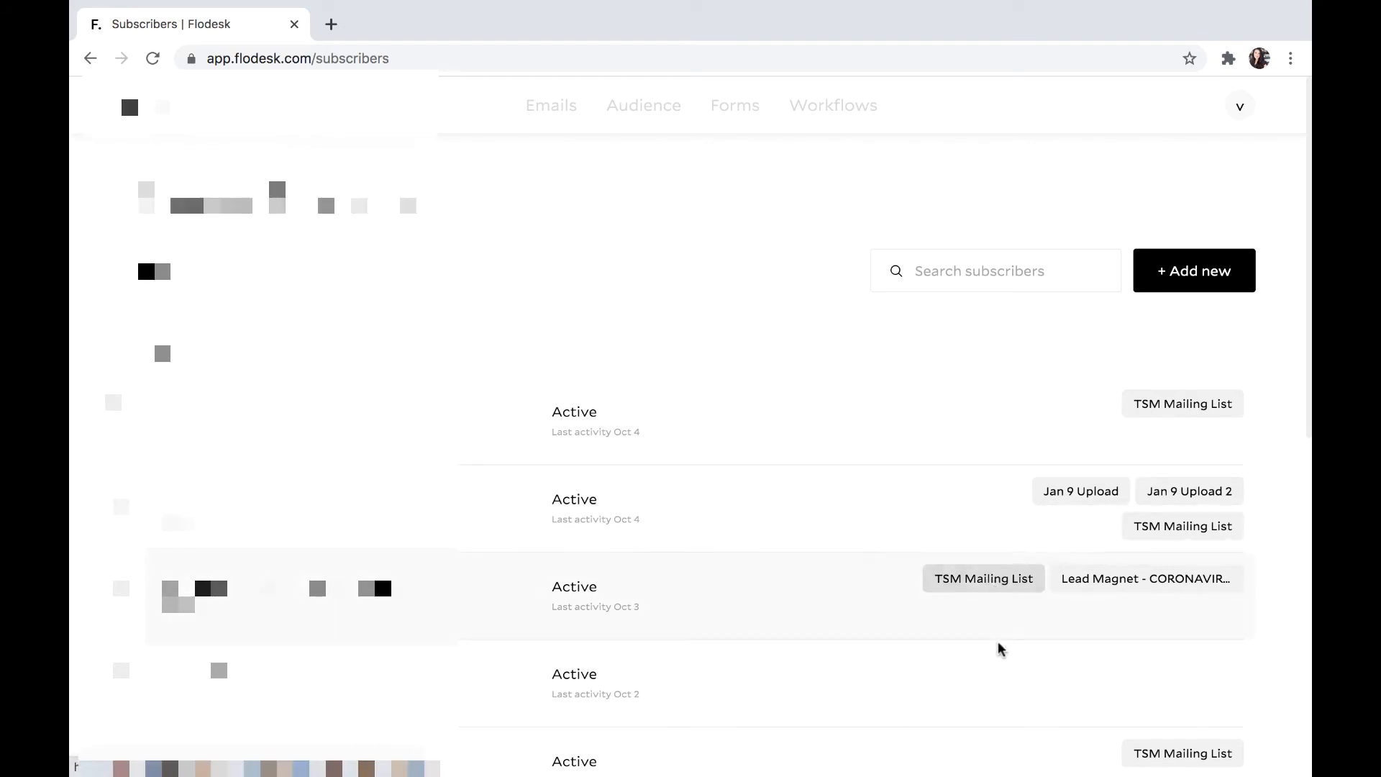
scroll(996, 649, down, 6)
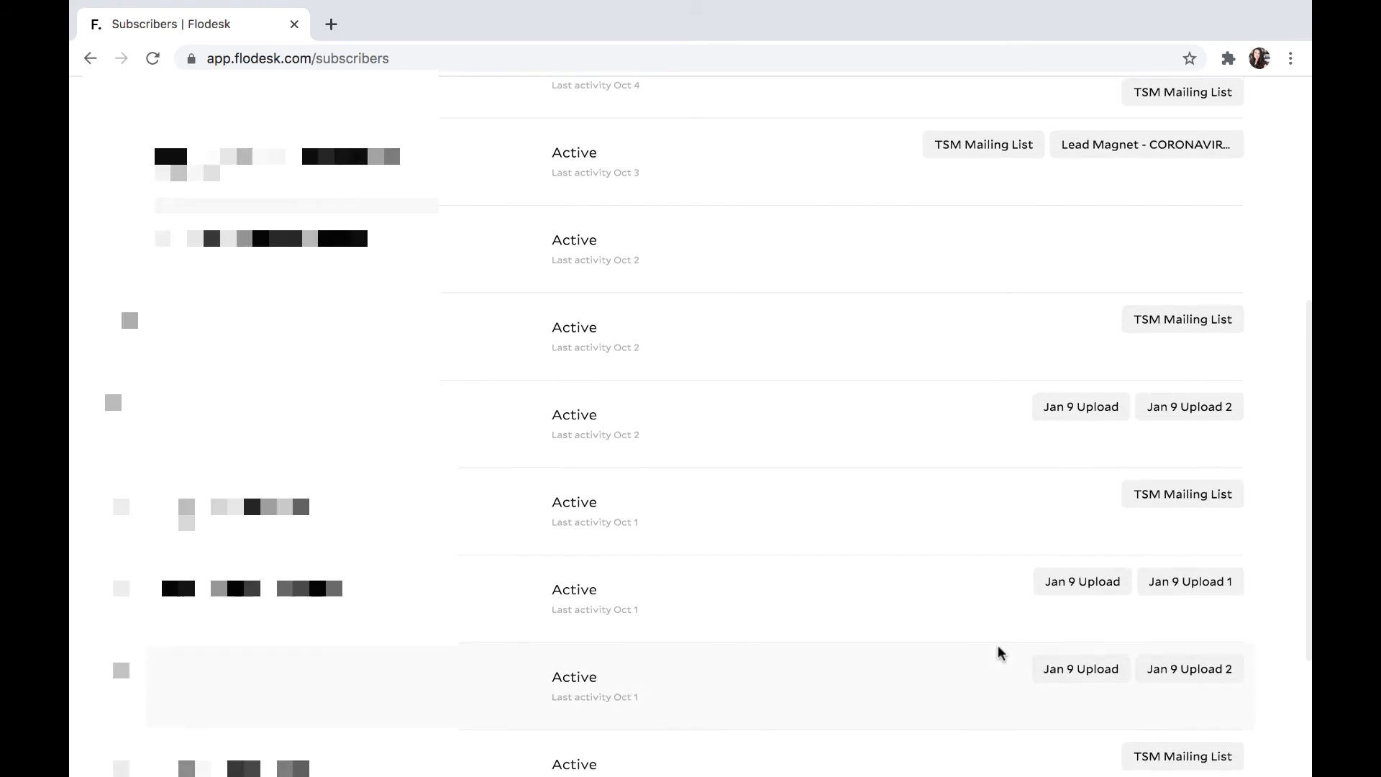
scroll(1000, 653, down, 3)
scroll(999, 653, up, 10)
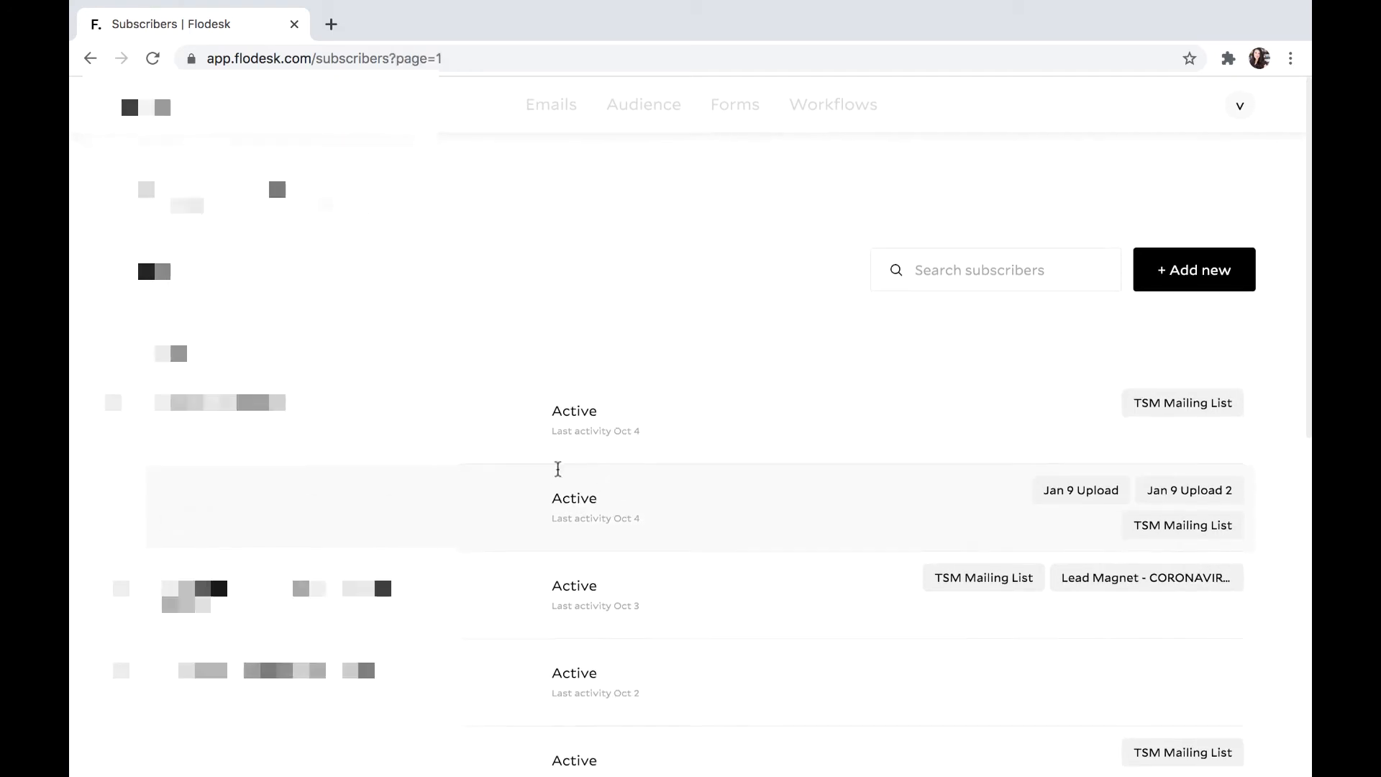
Go to page 2 of the subscriber list and open the first subscriber's profile.
scroll(558, 469, down, 9)
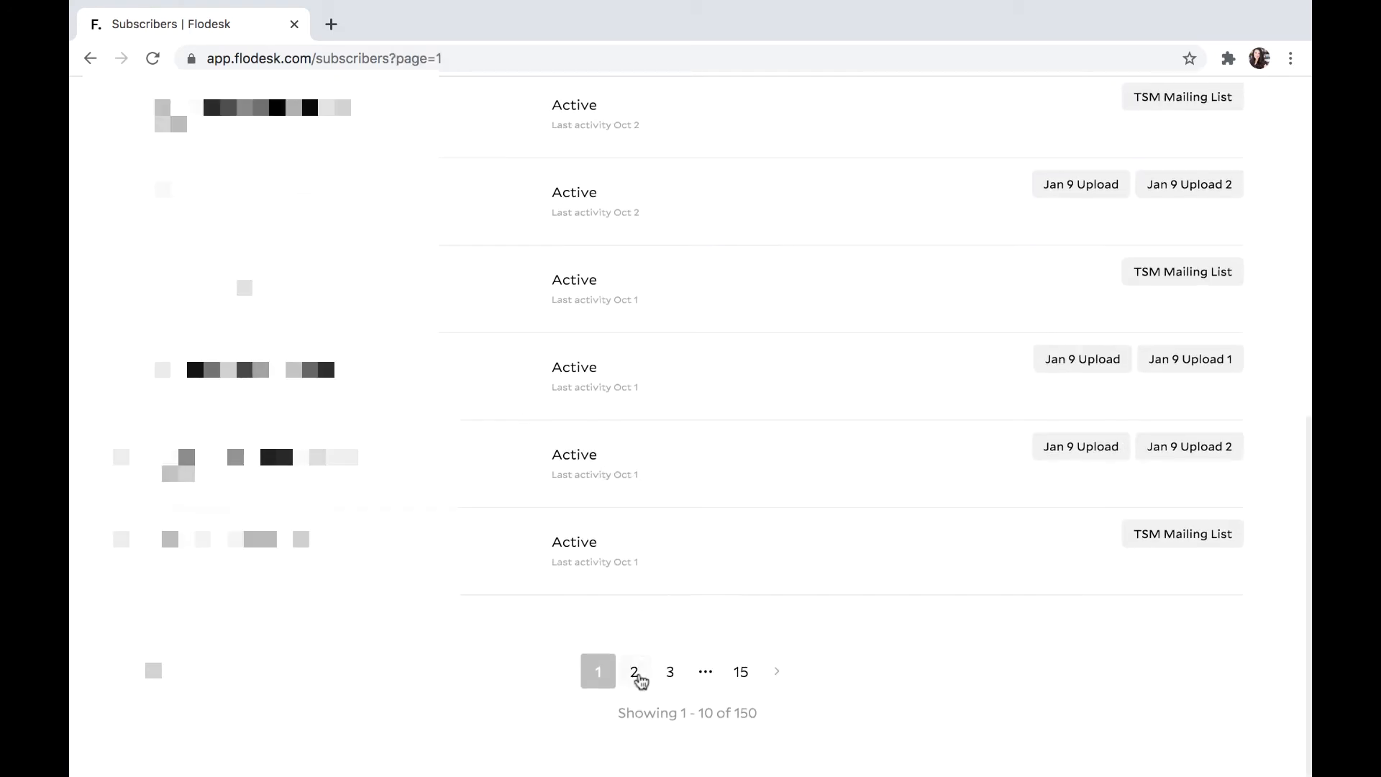
click(636, 674)
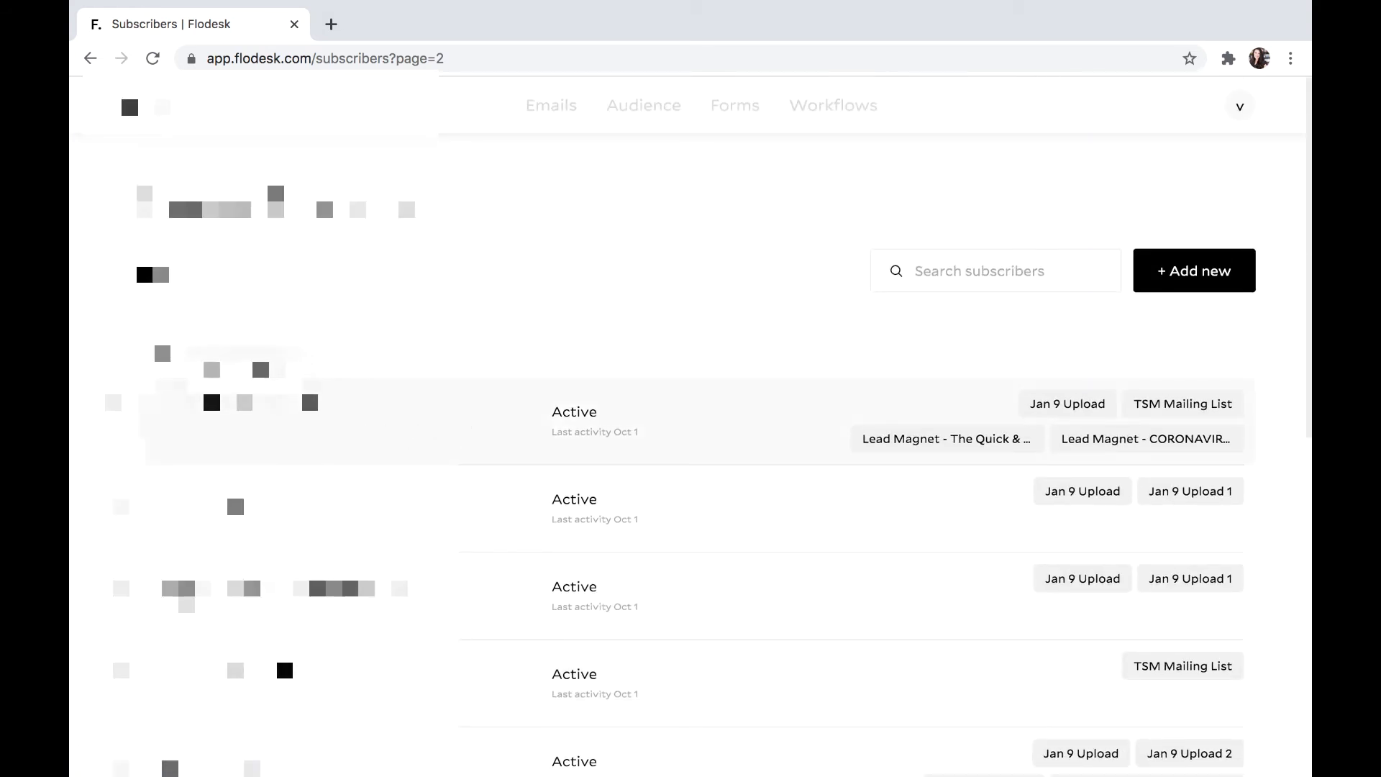
click(311, 403)
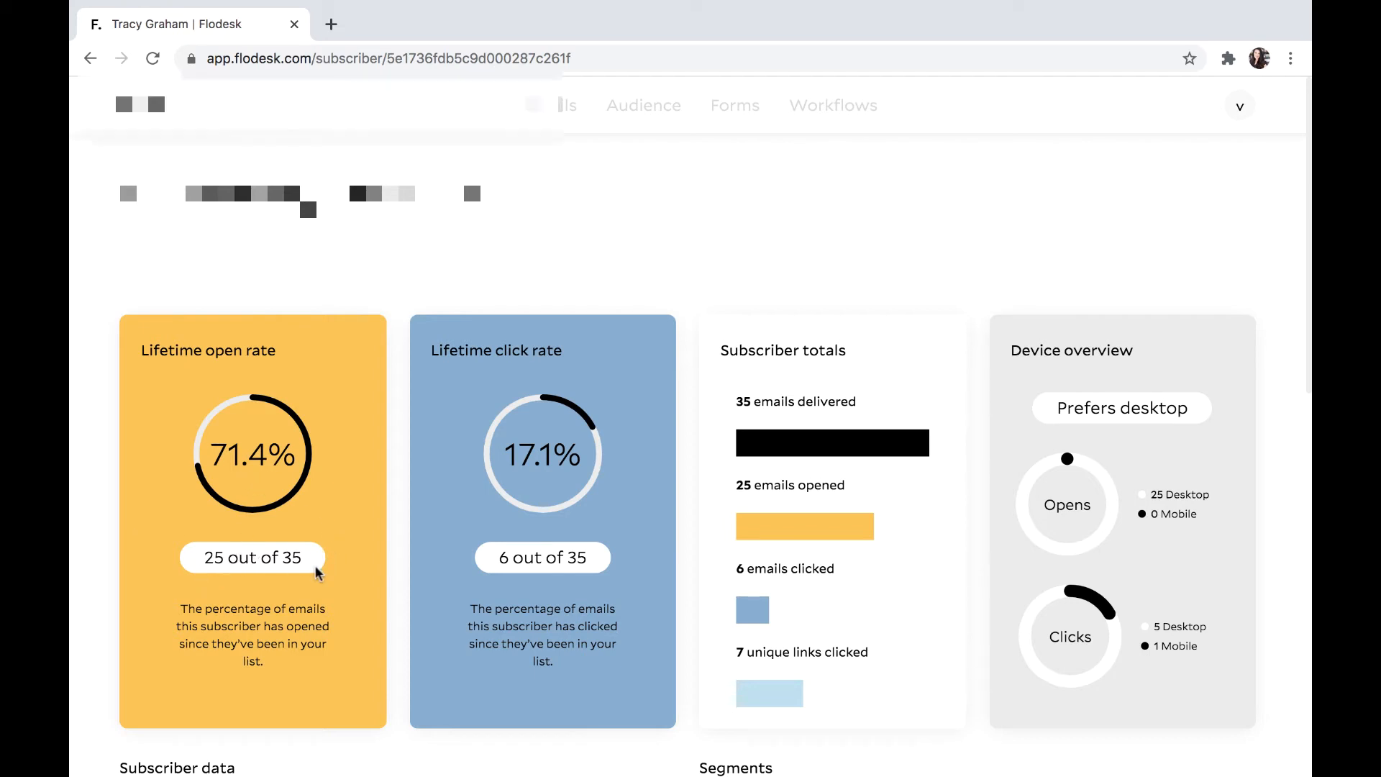
Examine the subscriber's lifetime open and click rates, email totals, device overview, subscriber data and assigned segments.
scroll(927, 327, down, 3)
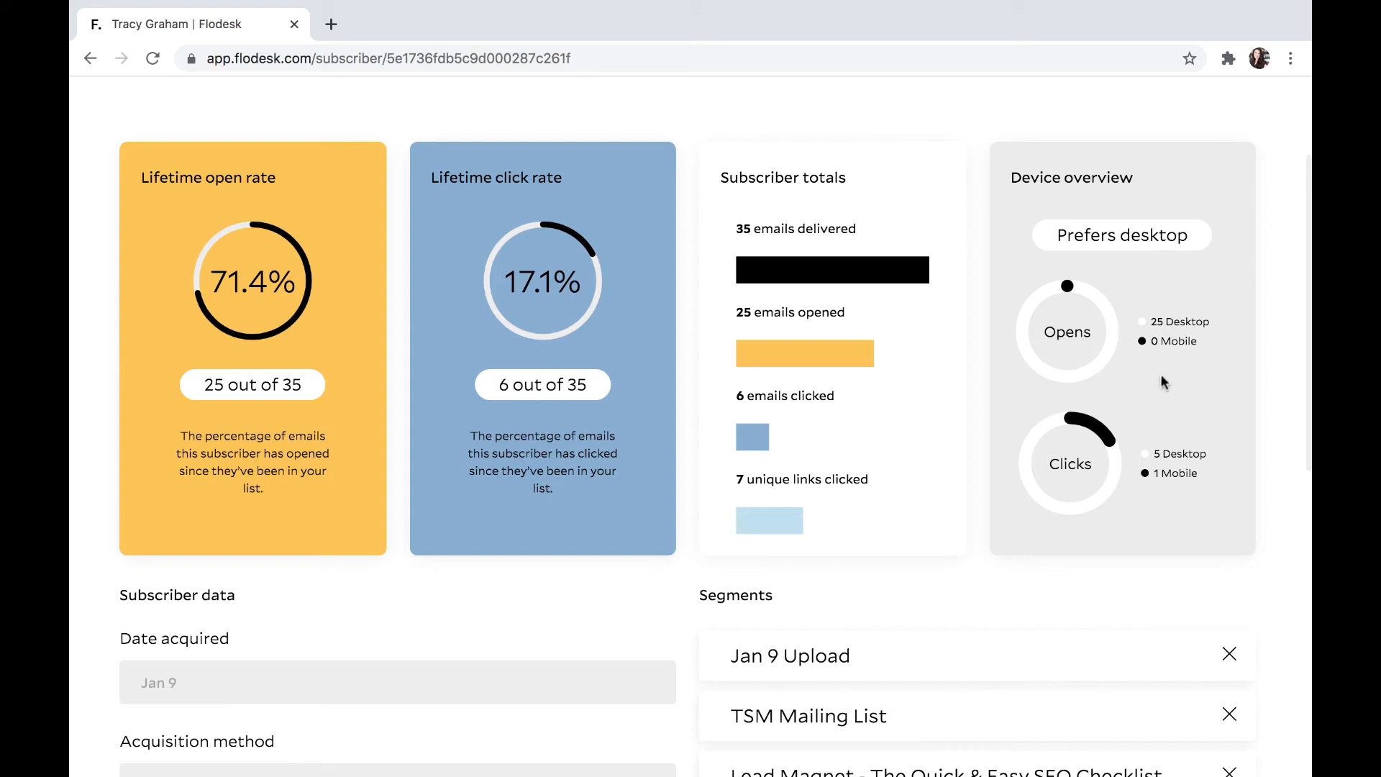
scroll(1163, 381, down, 3)
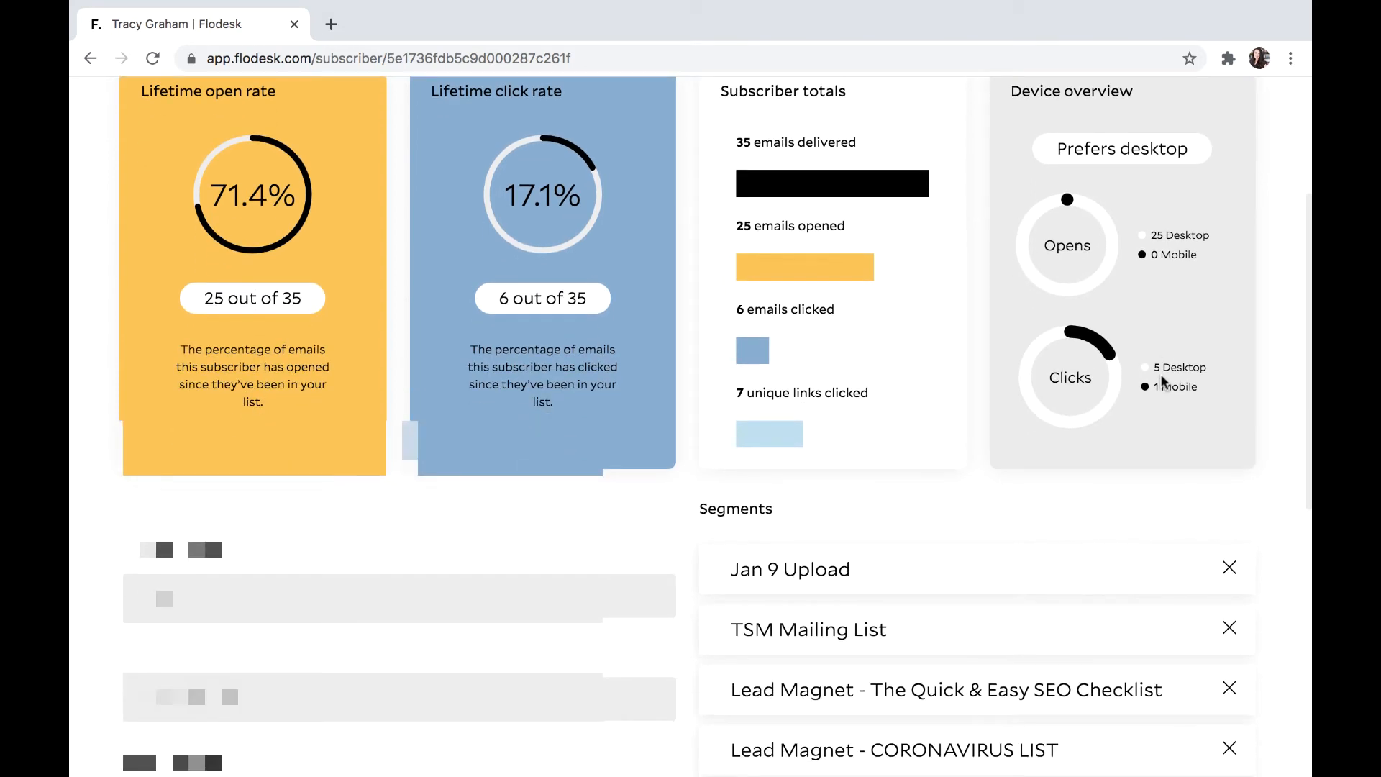
scroll(1163, 380, down, 2)
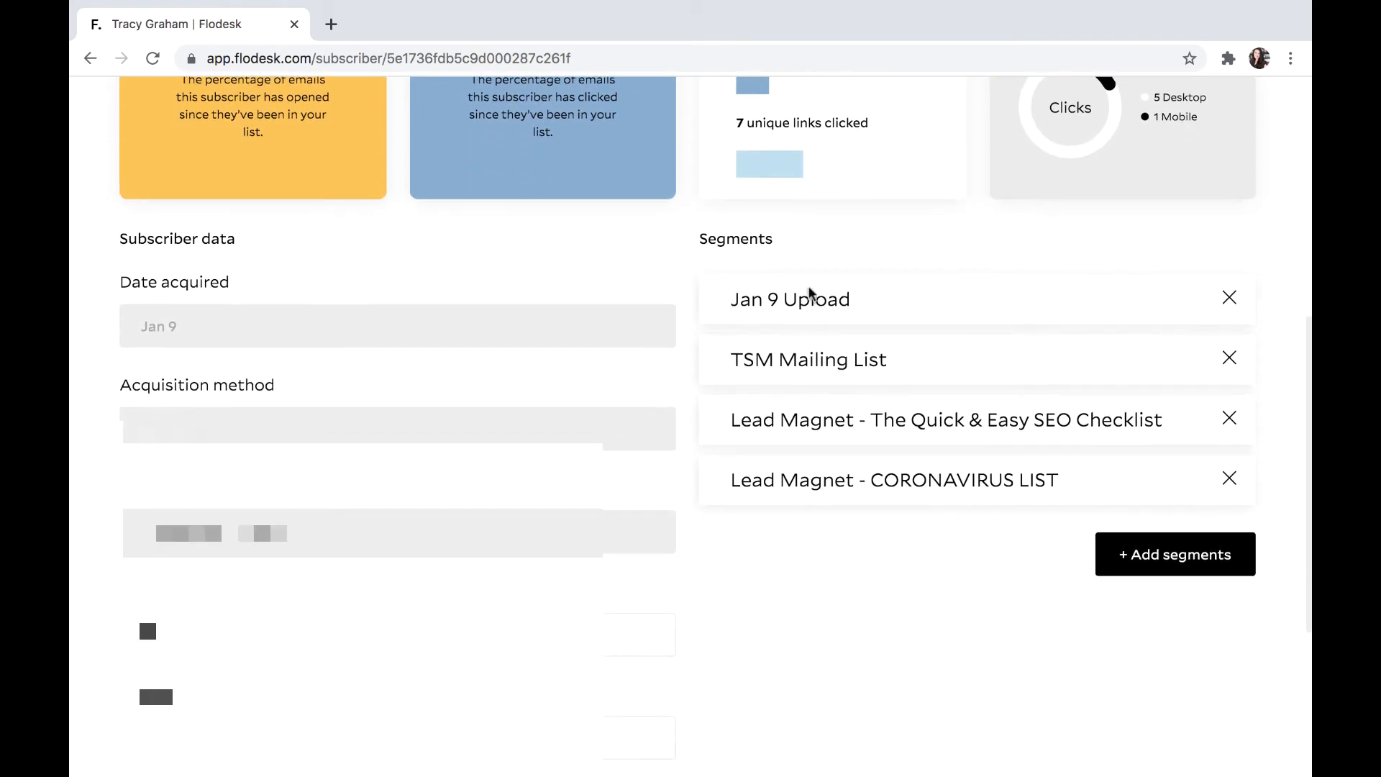
scroll(820, 295, up, 1)
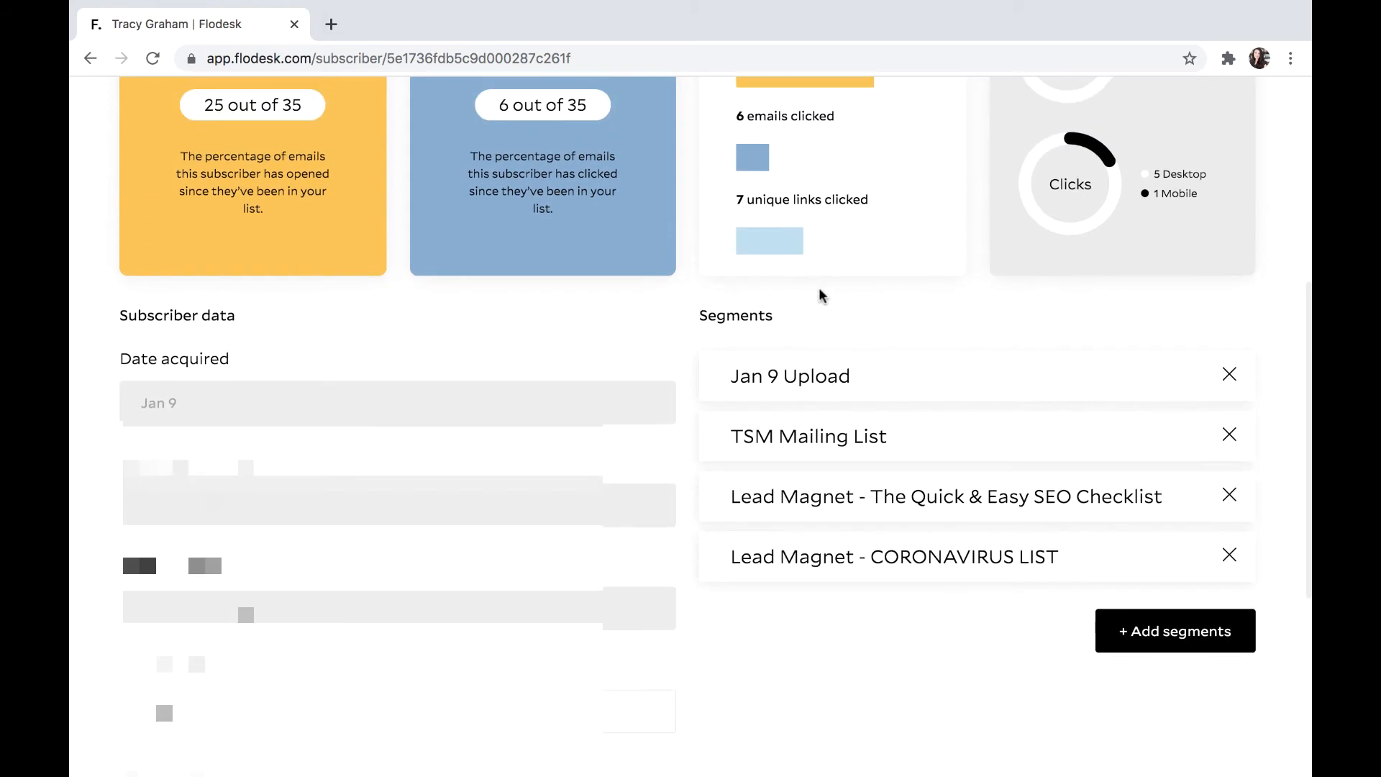
scroll(791, 297, up, 6)
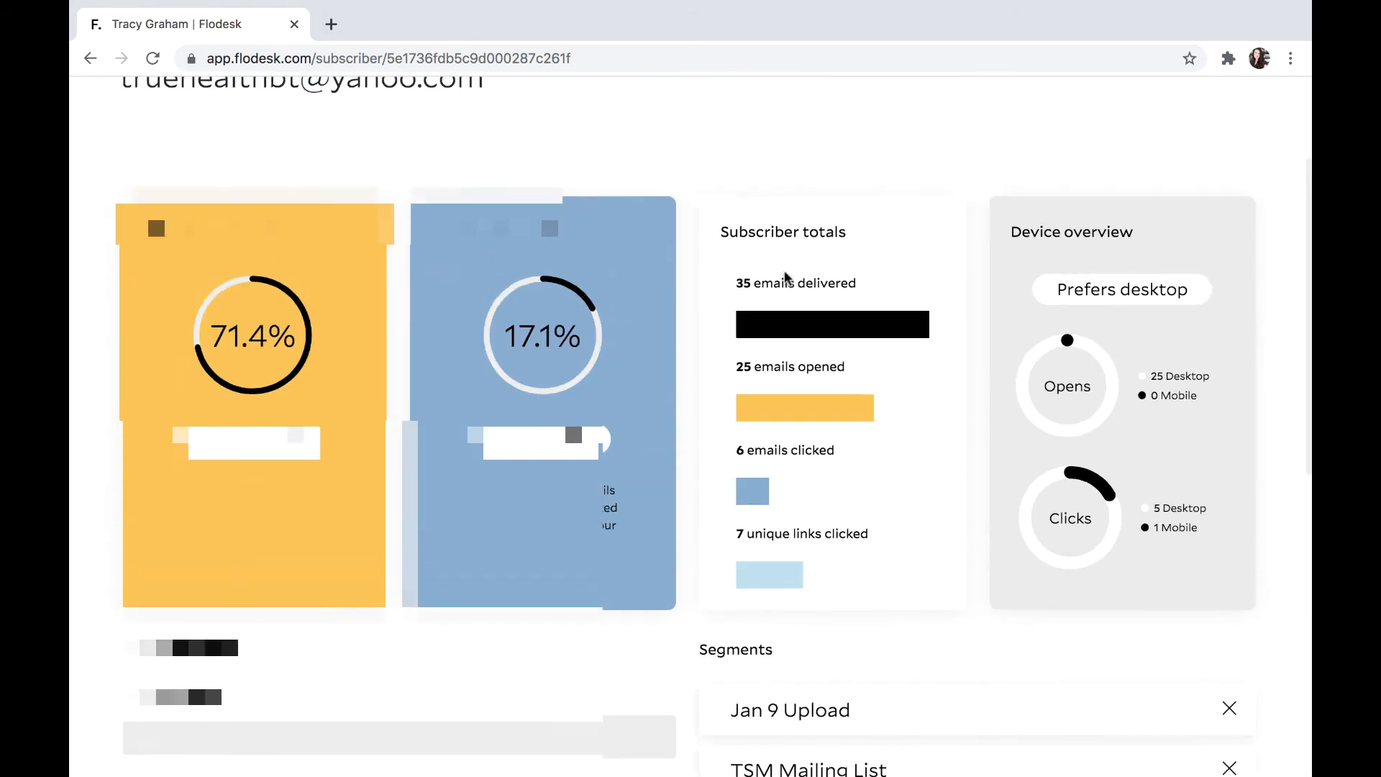
scroll(691, 291, down, 8)
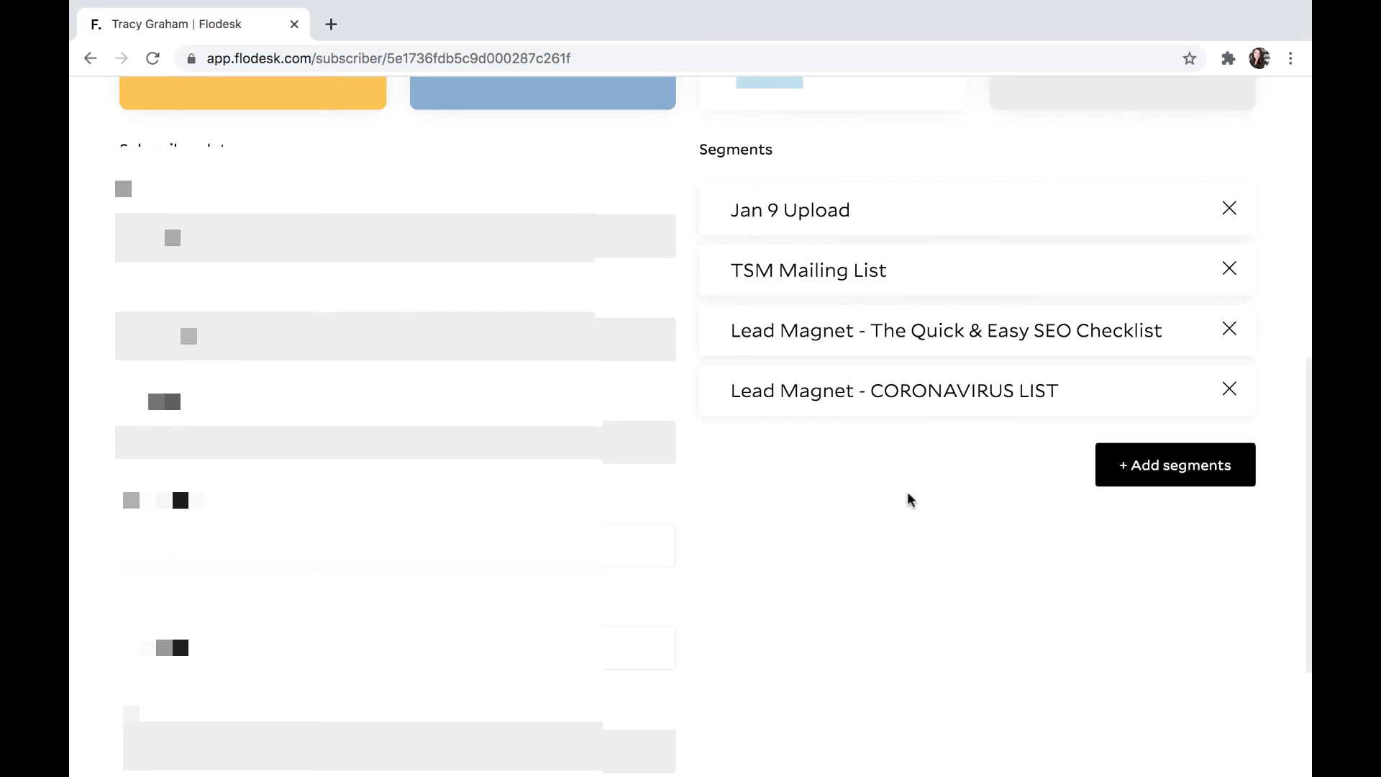
scroll(909, 497, down, 3)
scroll(962, 424, up, 5)
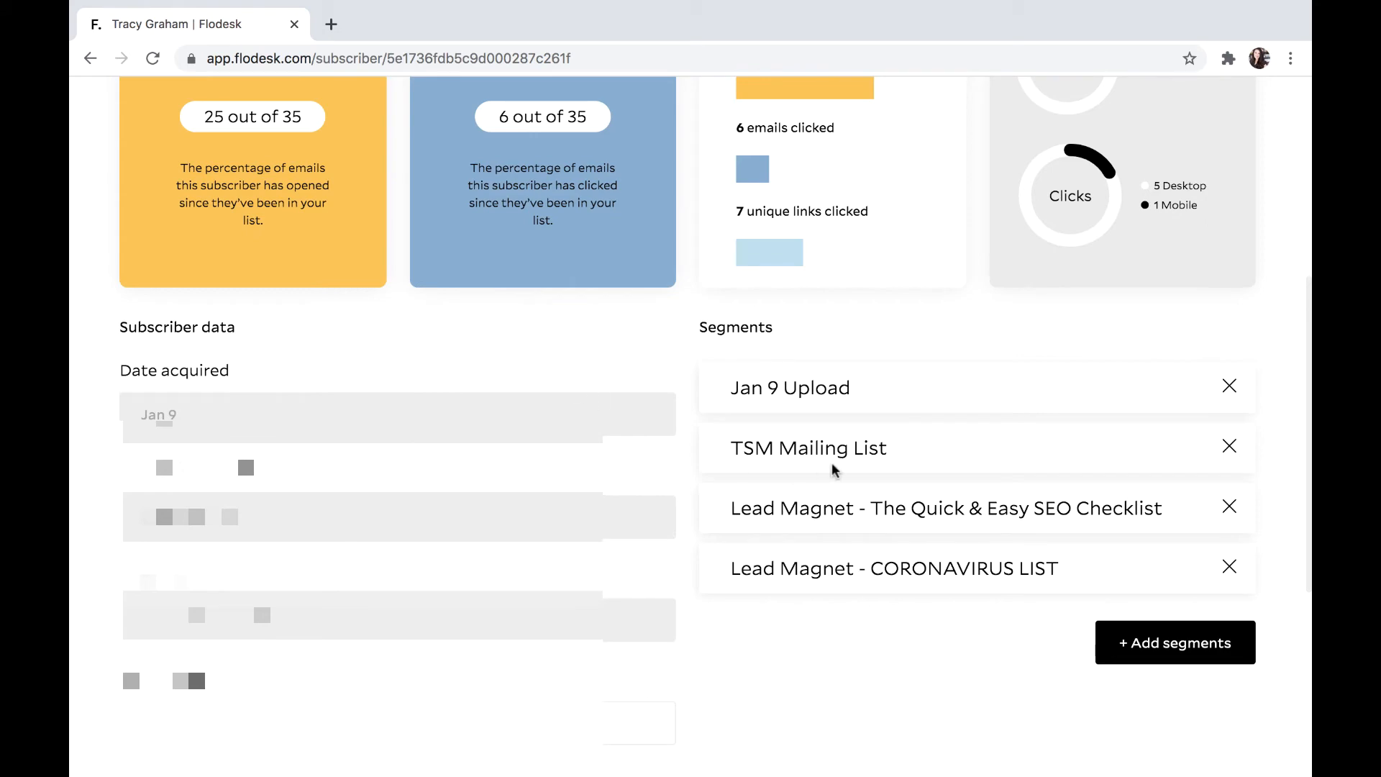
scroll(833, 468, up, 4)
scroll(833, 466, down, 3)
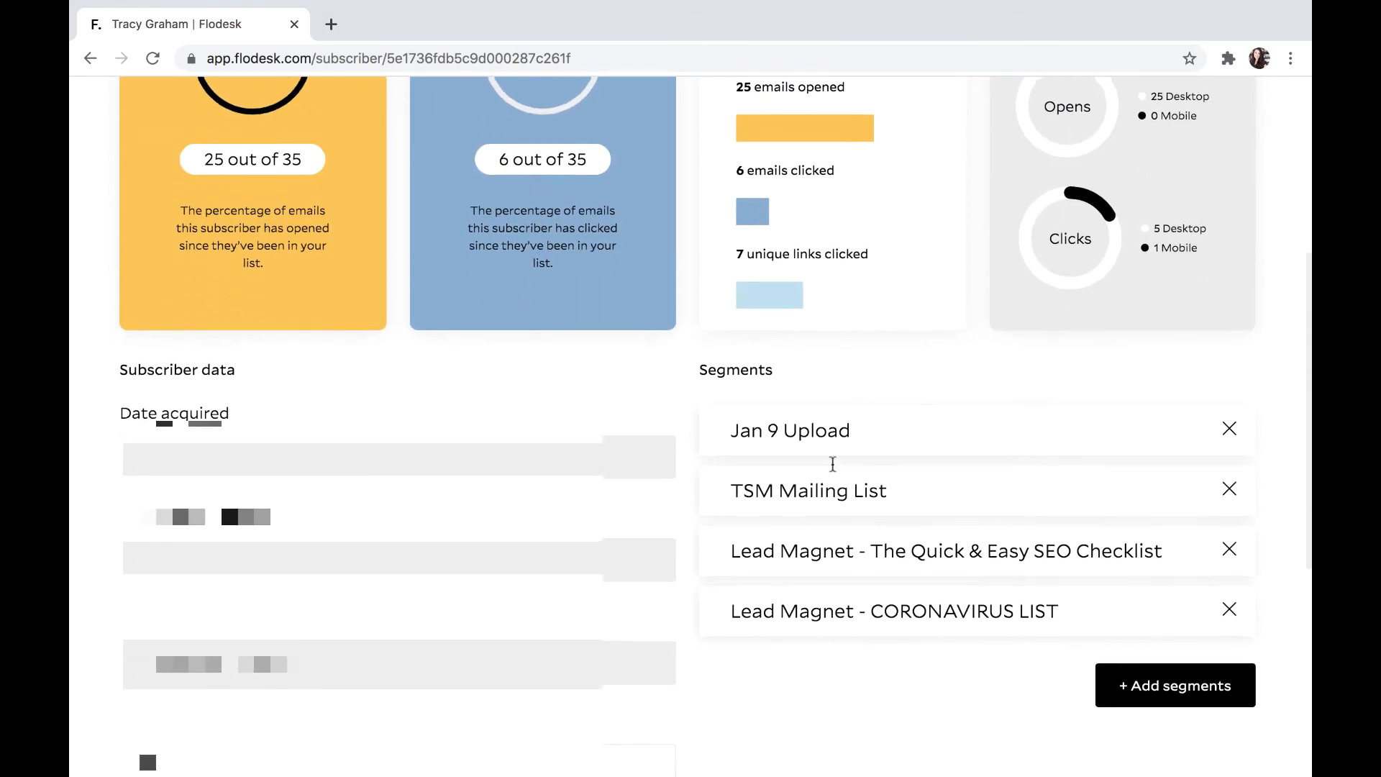
scroll(833, 464, down, 1)
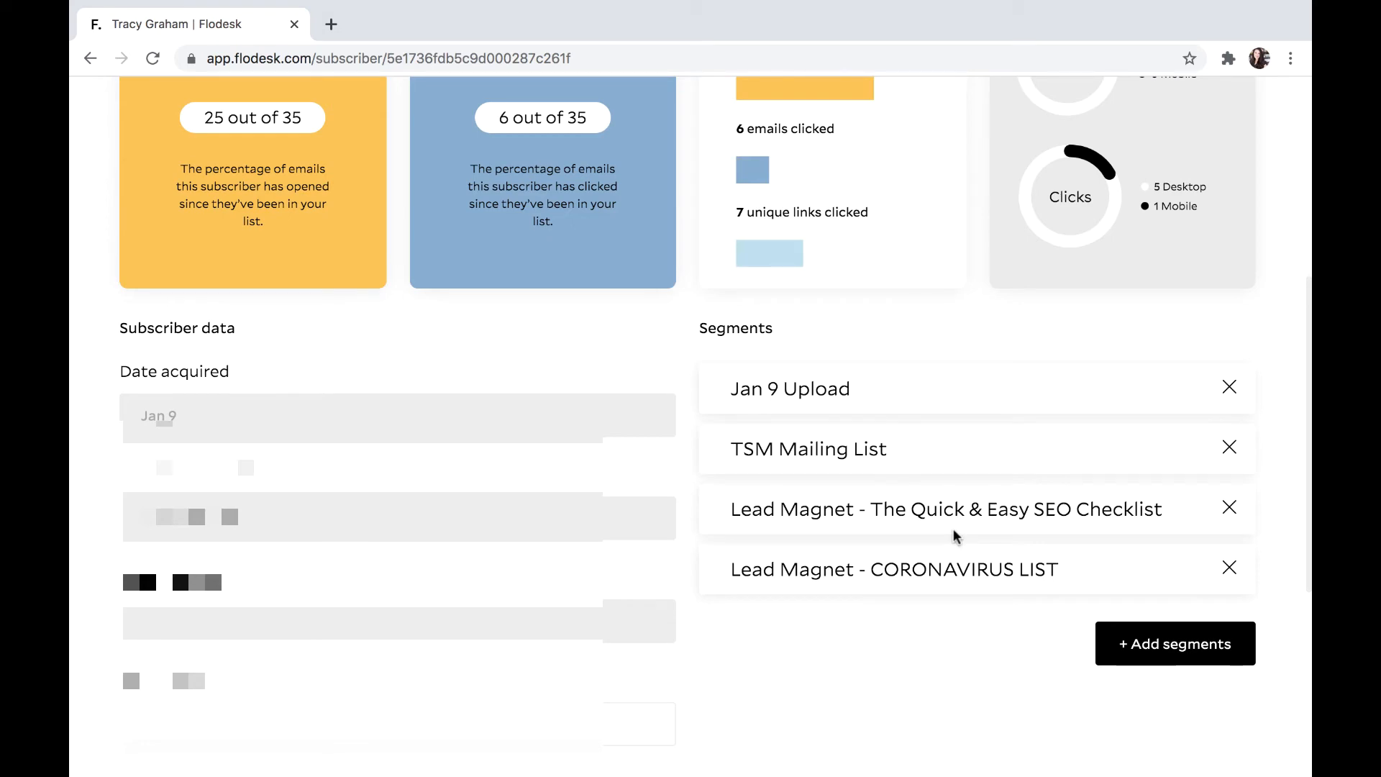
scroll(954, 534, up, 7)
scroll(954, 535, down, 1)
Open the audience segments page and review the lead magnet, mailing list and upload segments with their subscriber counts.
mouse_move(607, 134)
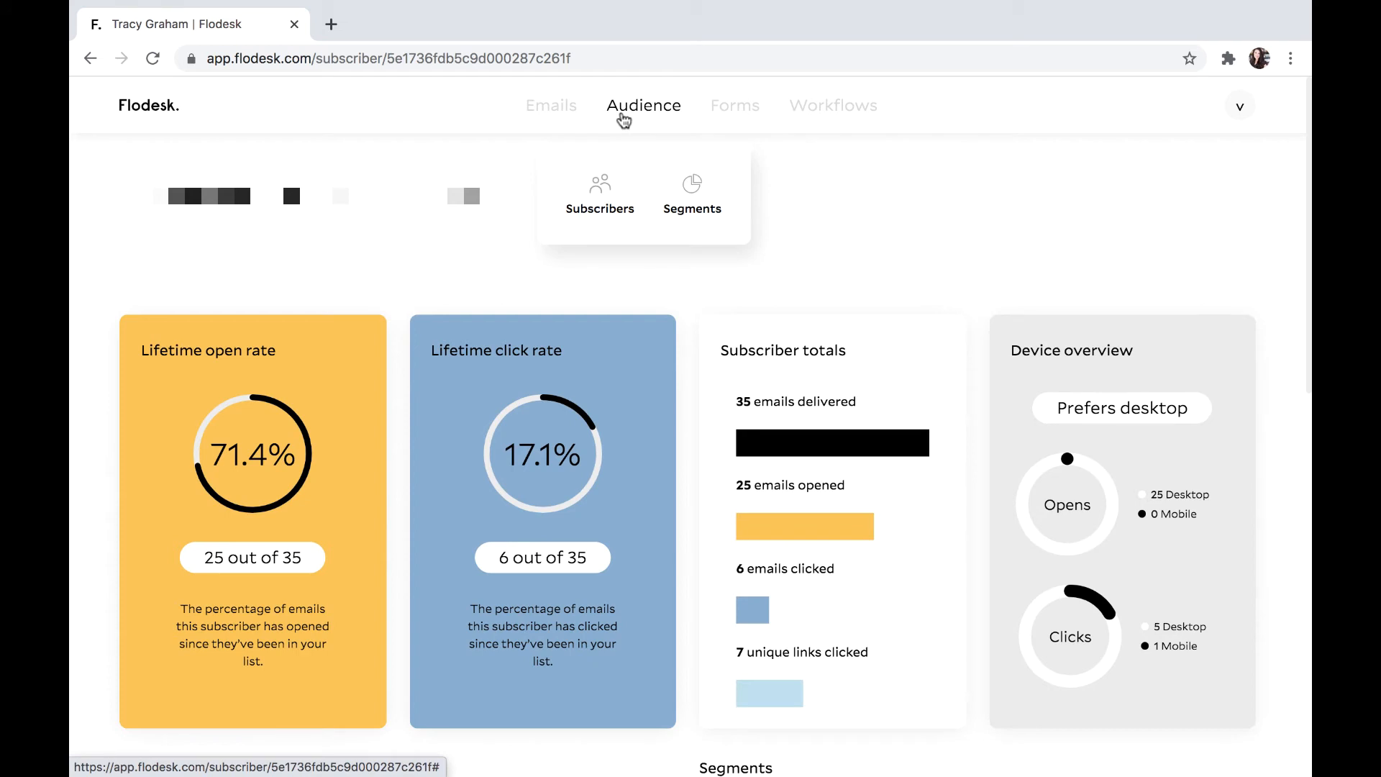
click(692, 187)
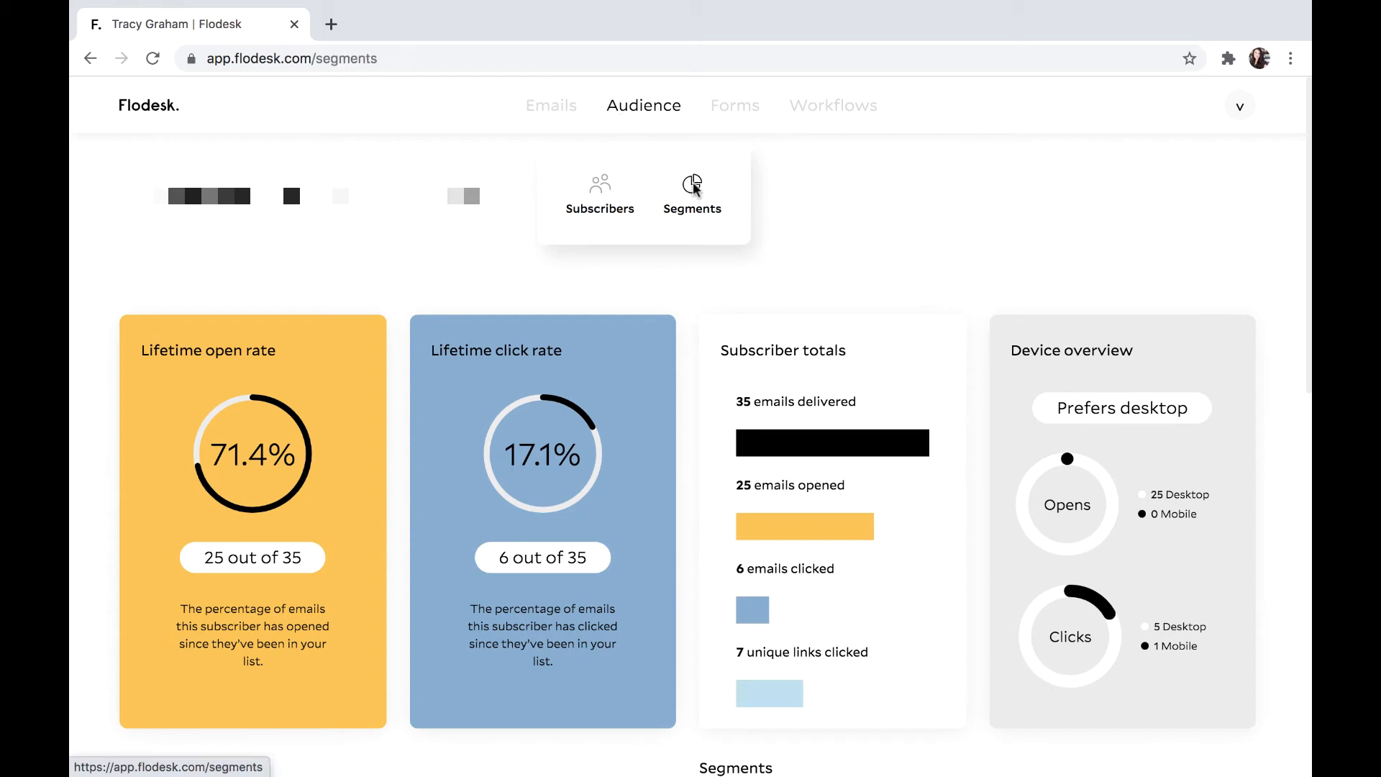
scroll(692, 190, down, 2)
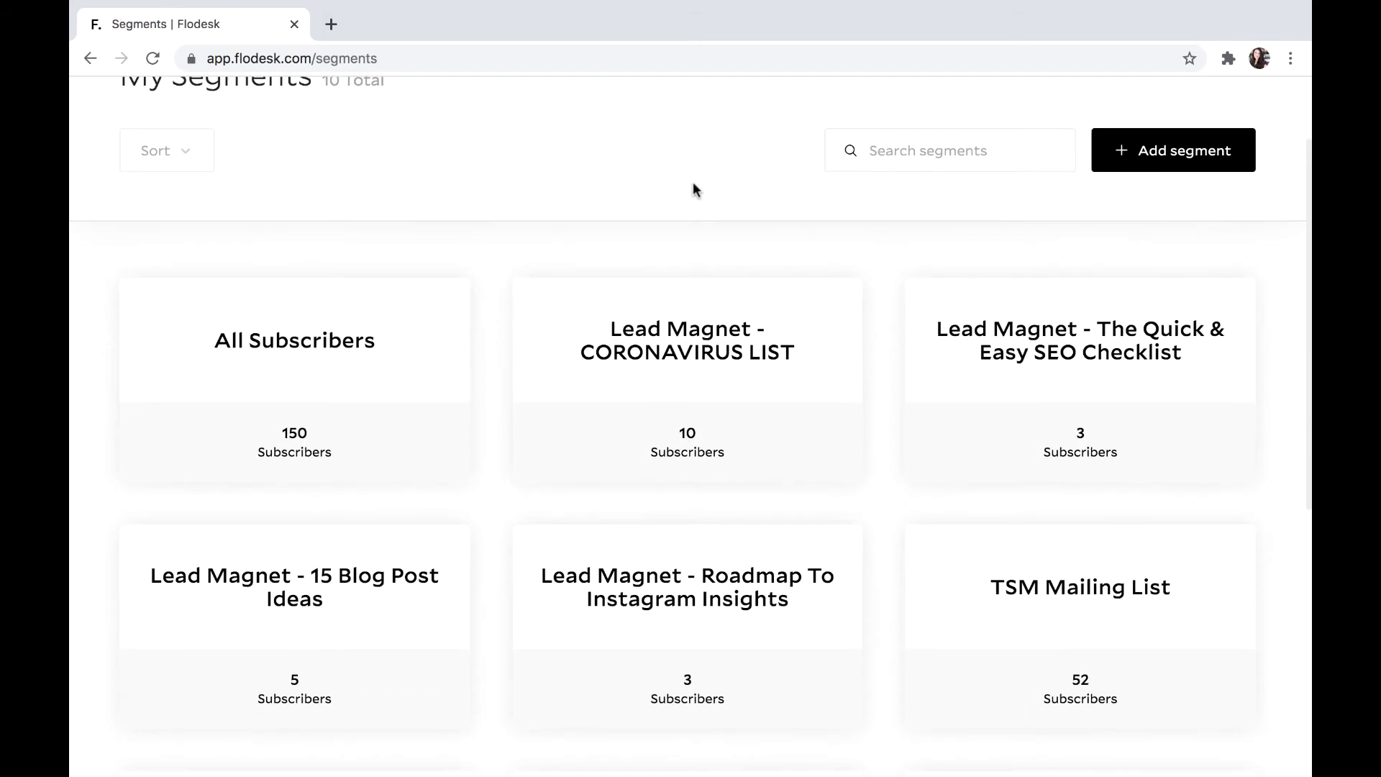
mouse_move(317, 281)
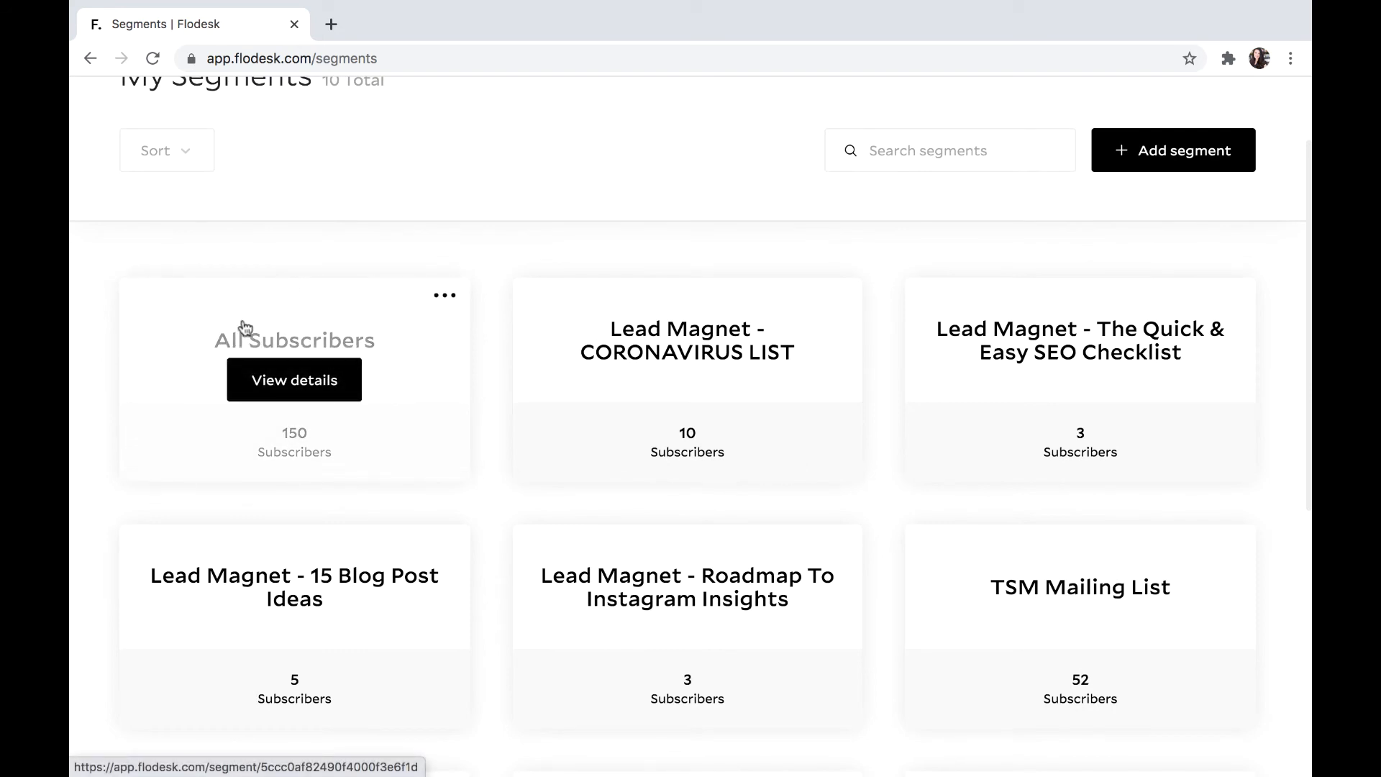
mouse_move(611, 374)
scroll(611, 377, down, 2)
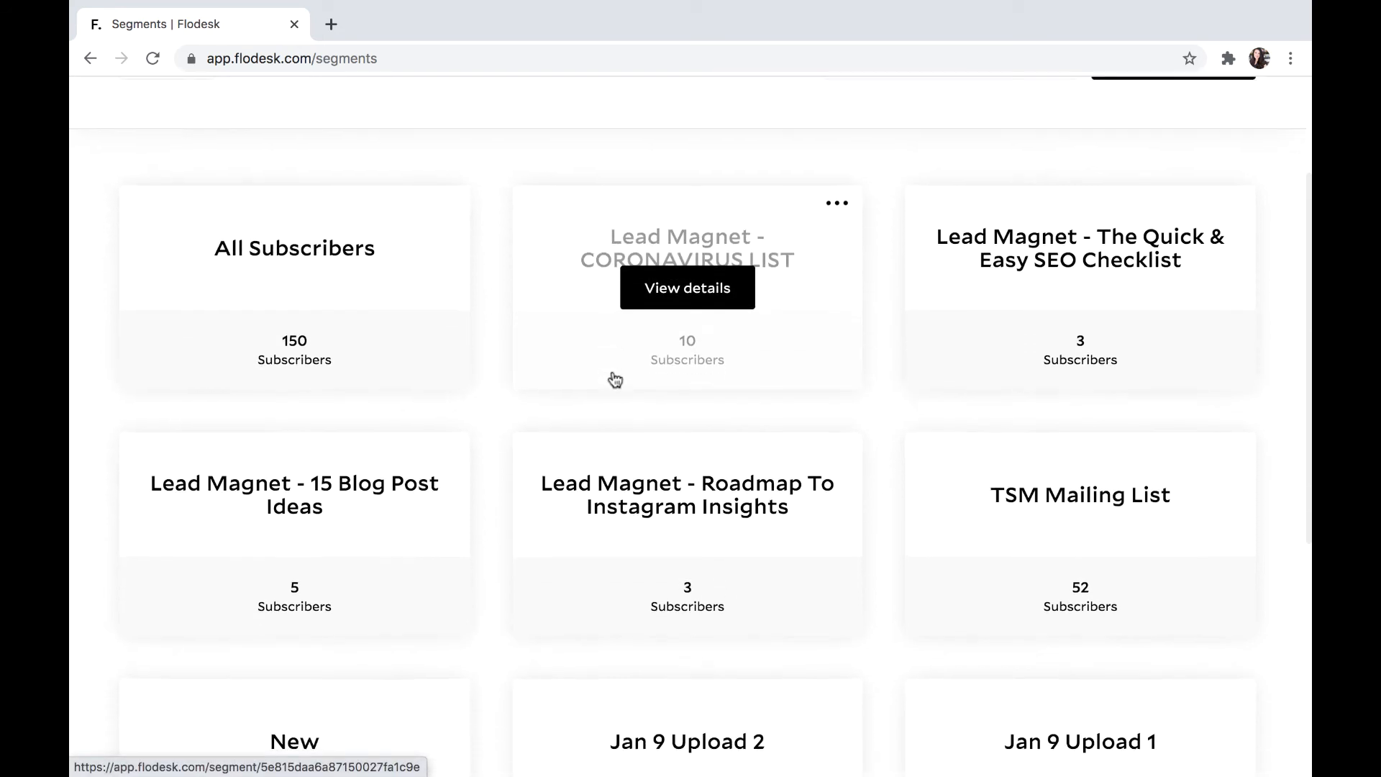
scroll(615, 340, down, 1)
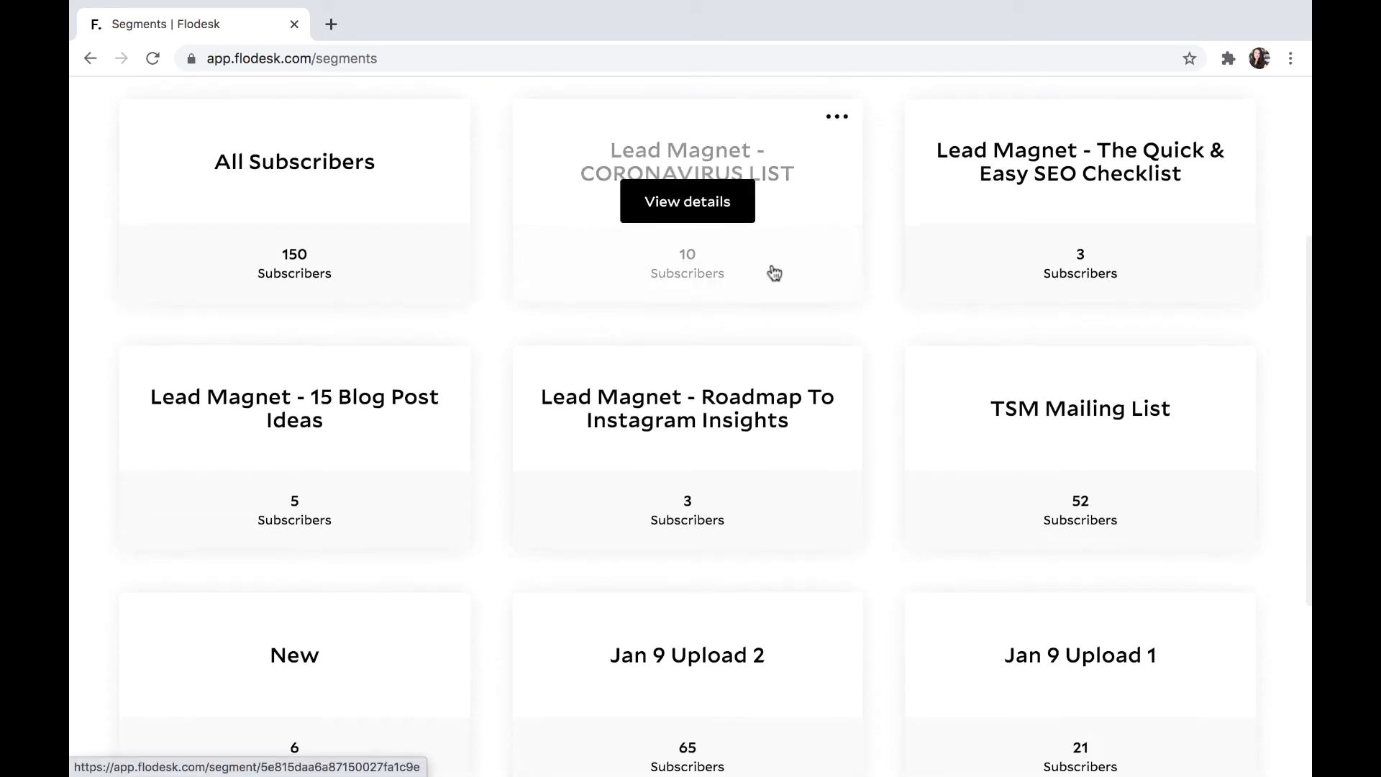
scroll(597, 274, up, 1)
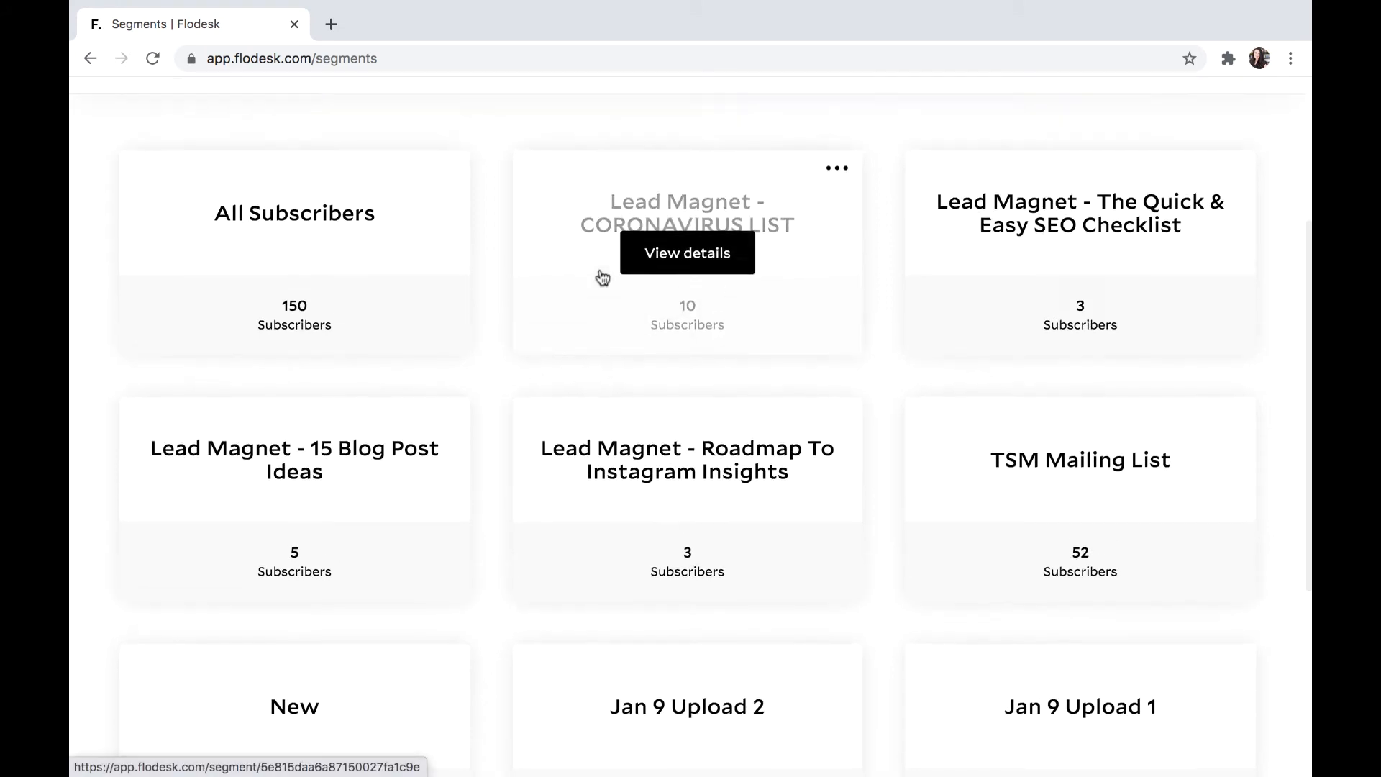
scroll(611, 524, down, 5)
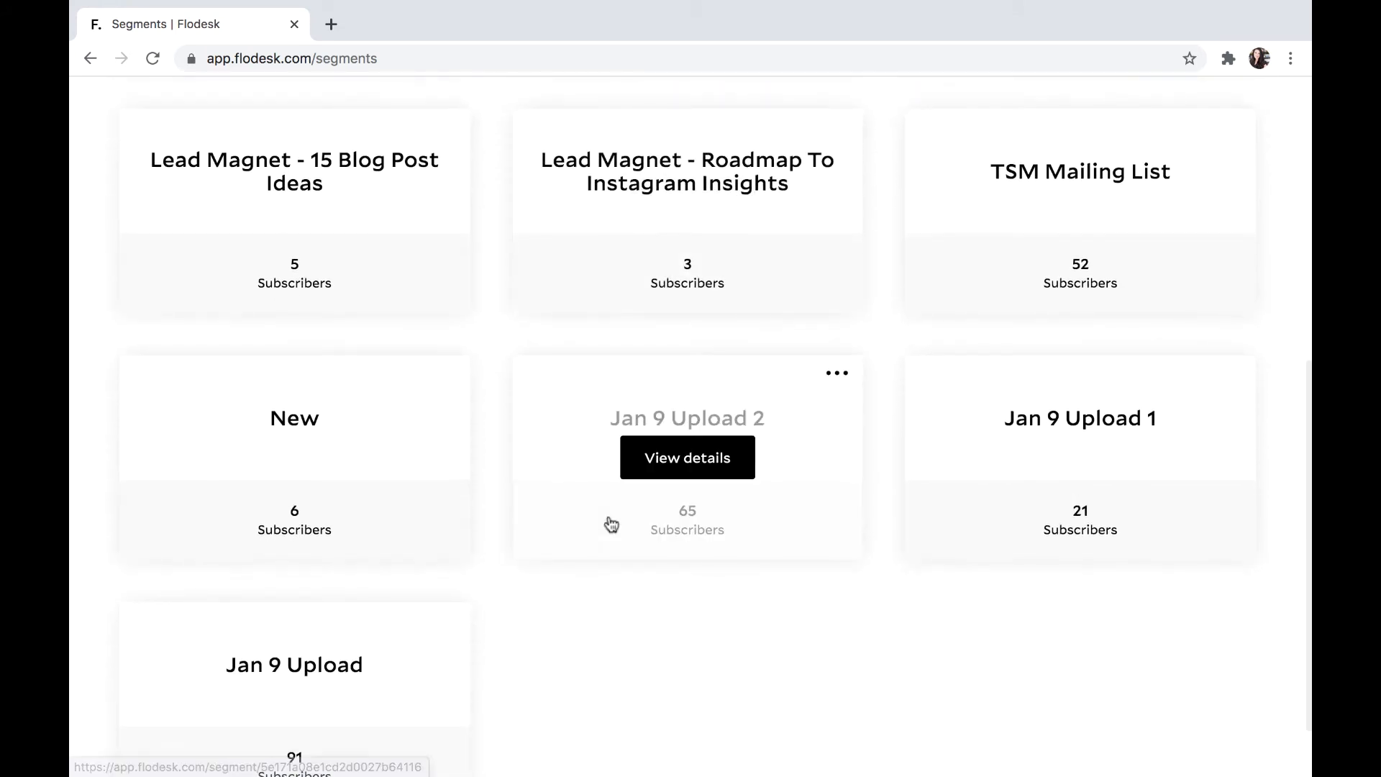
scroll(837, 597, up, 5)
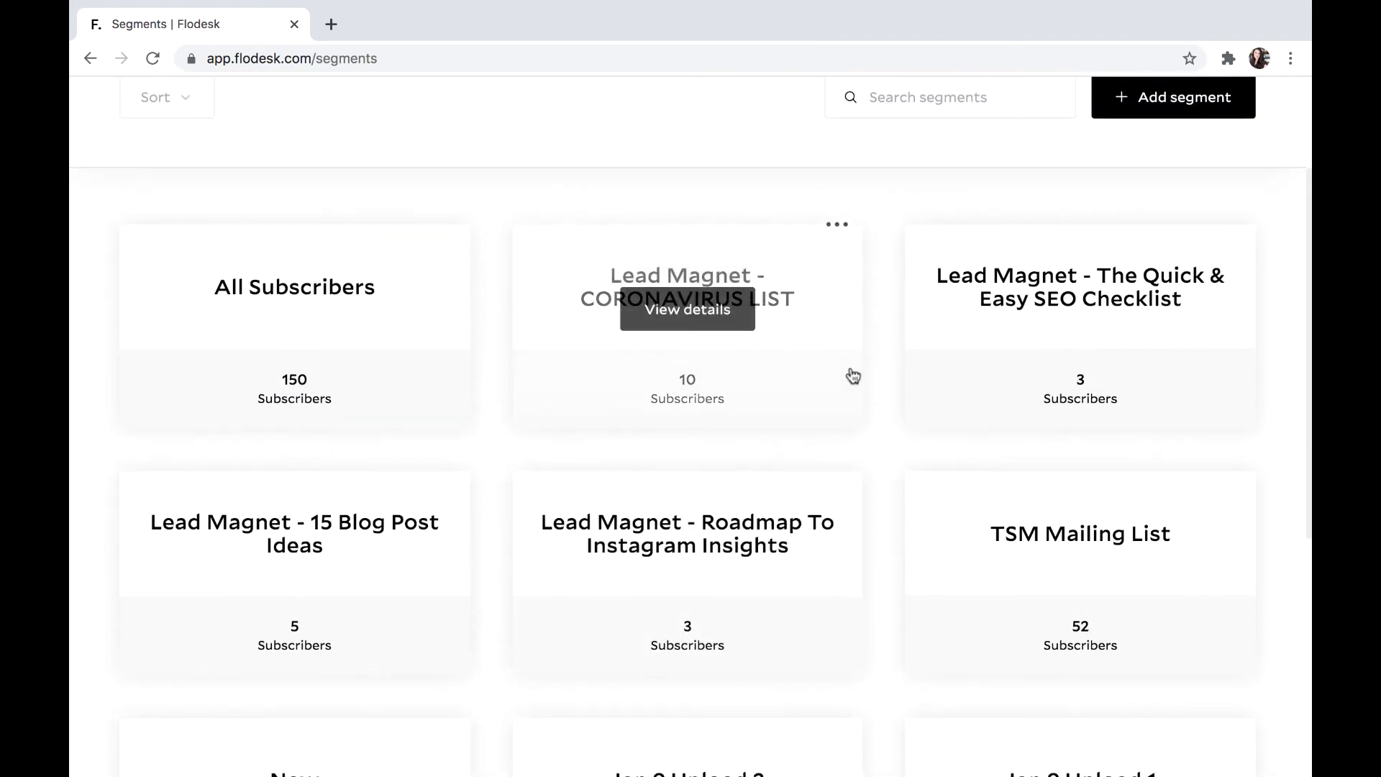
scroll(460, 113, up, 3)
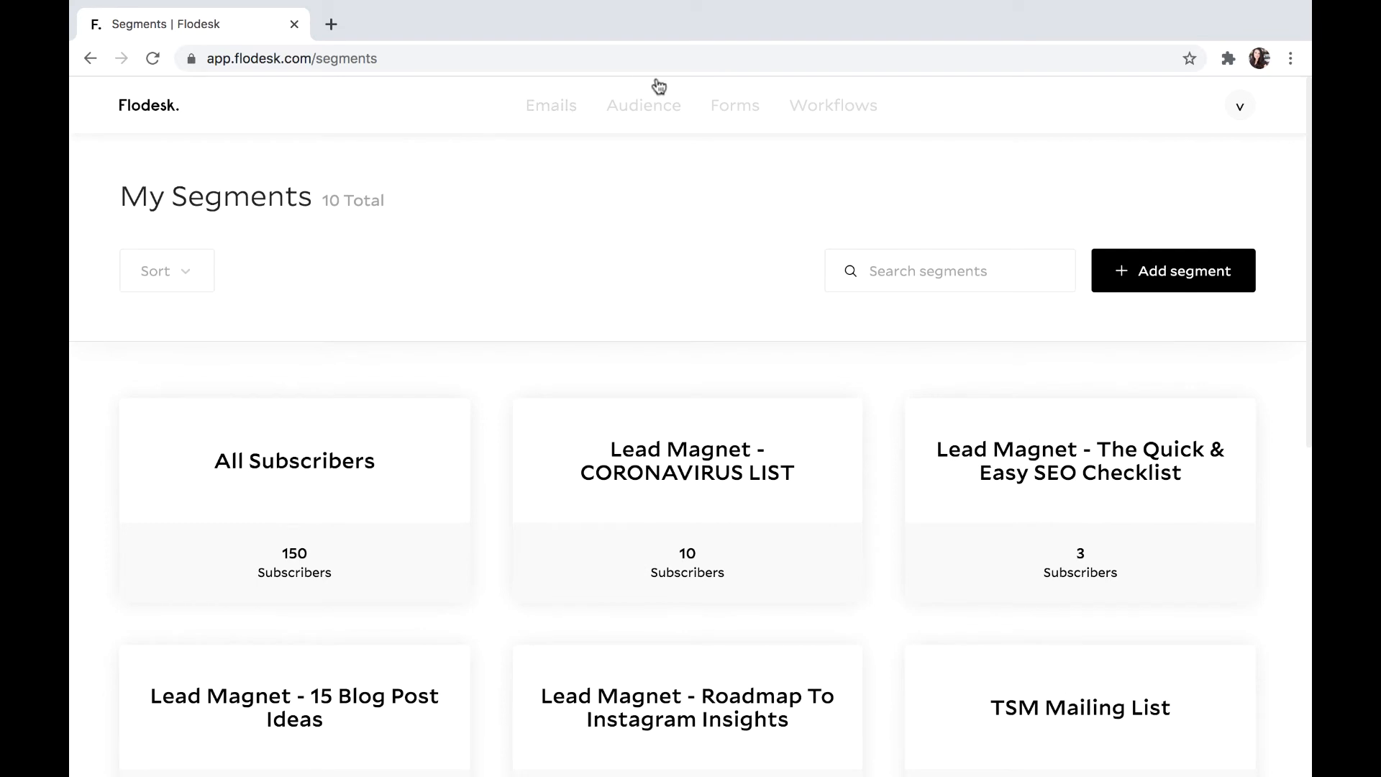
Open the forms overview and look through the existing full-page and inline opt-in forms.
click(723, 117)
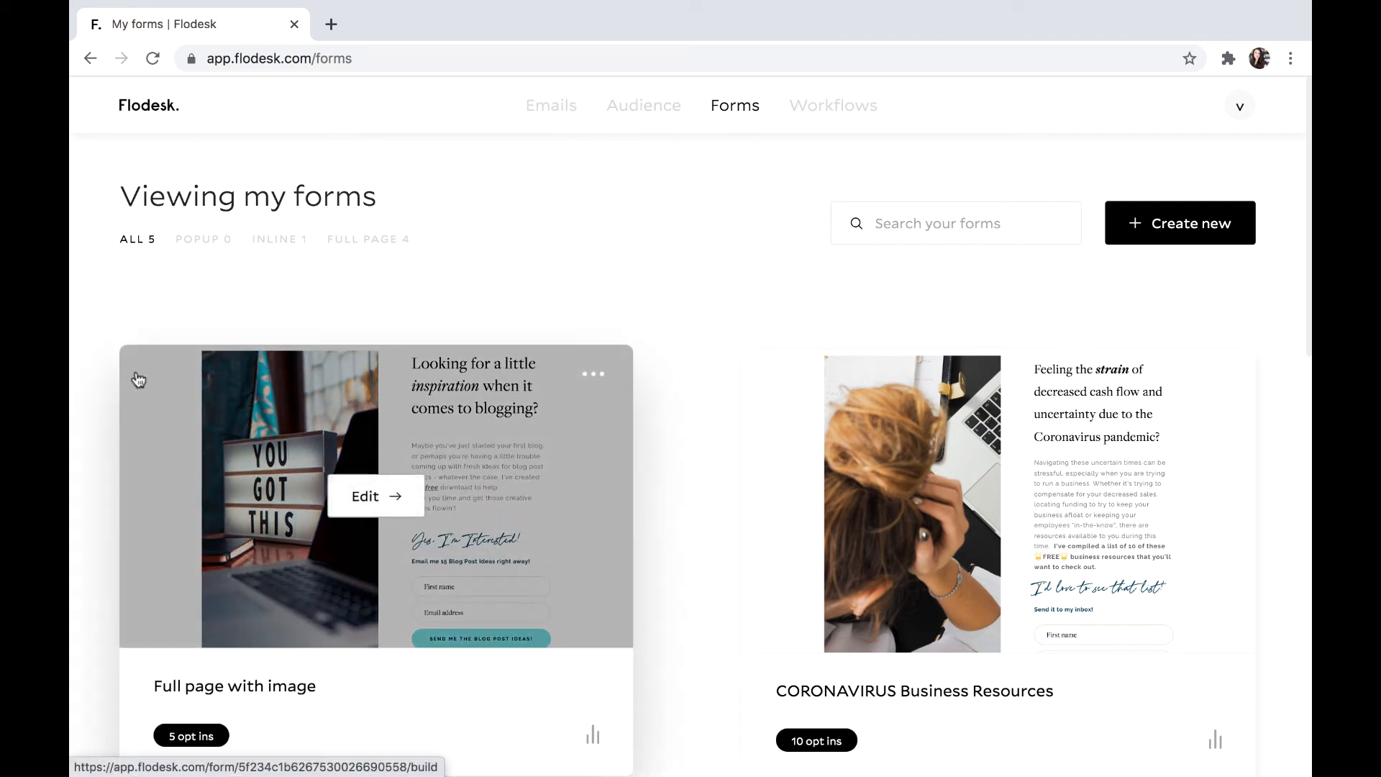
scroll(91, 431, down, 3)
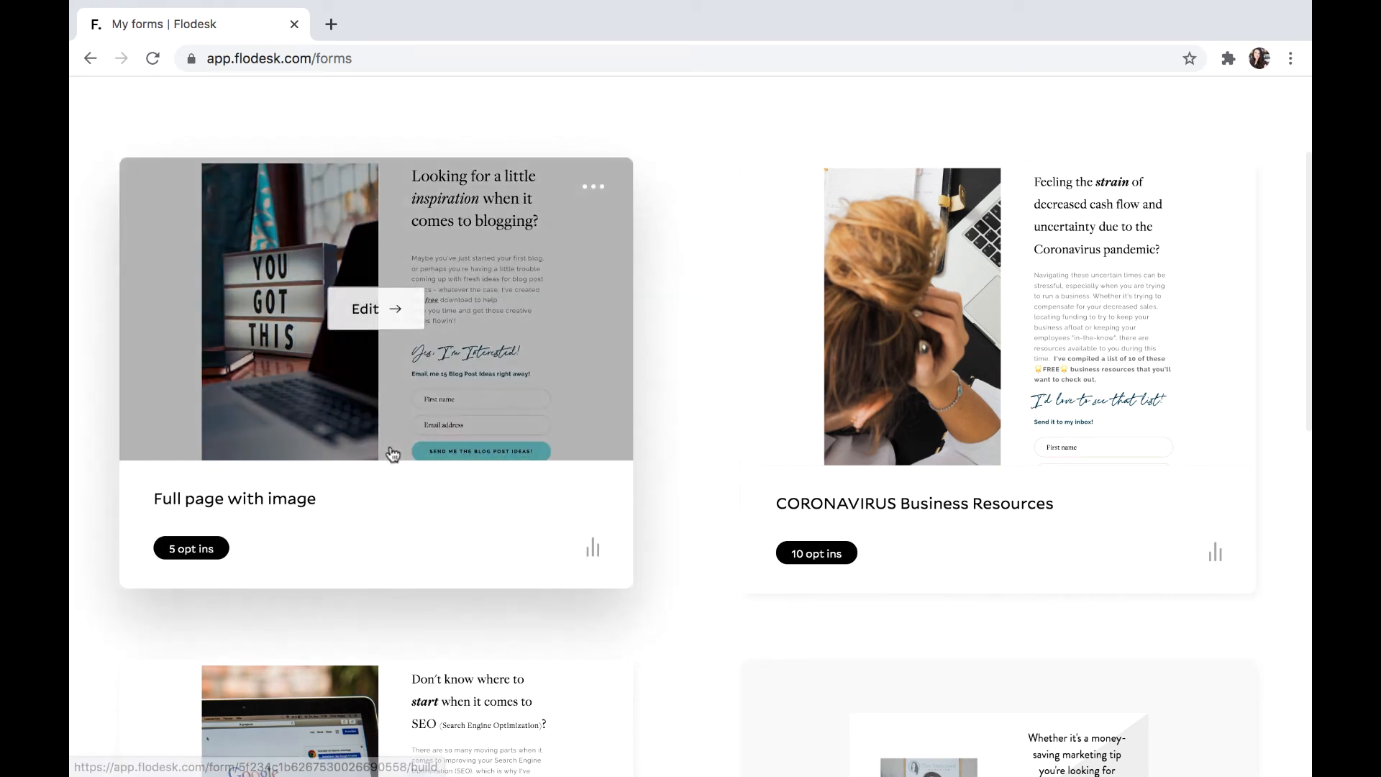
scroll(709, 355, down, 1)
scroll(709, 348, down, 2)
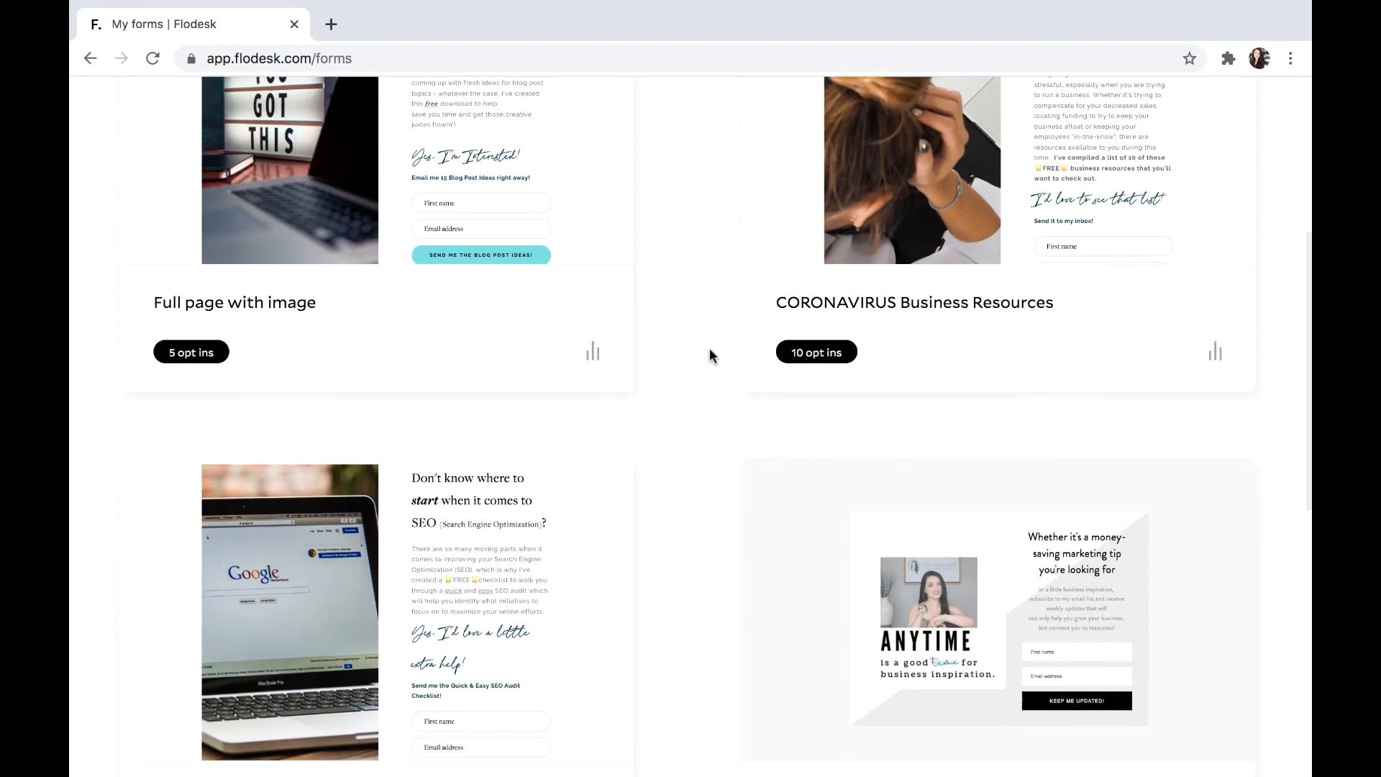
scroll(466, 551, down, 2)
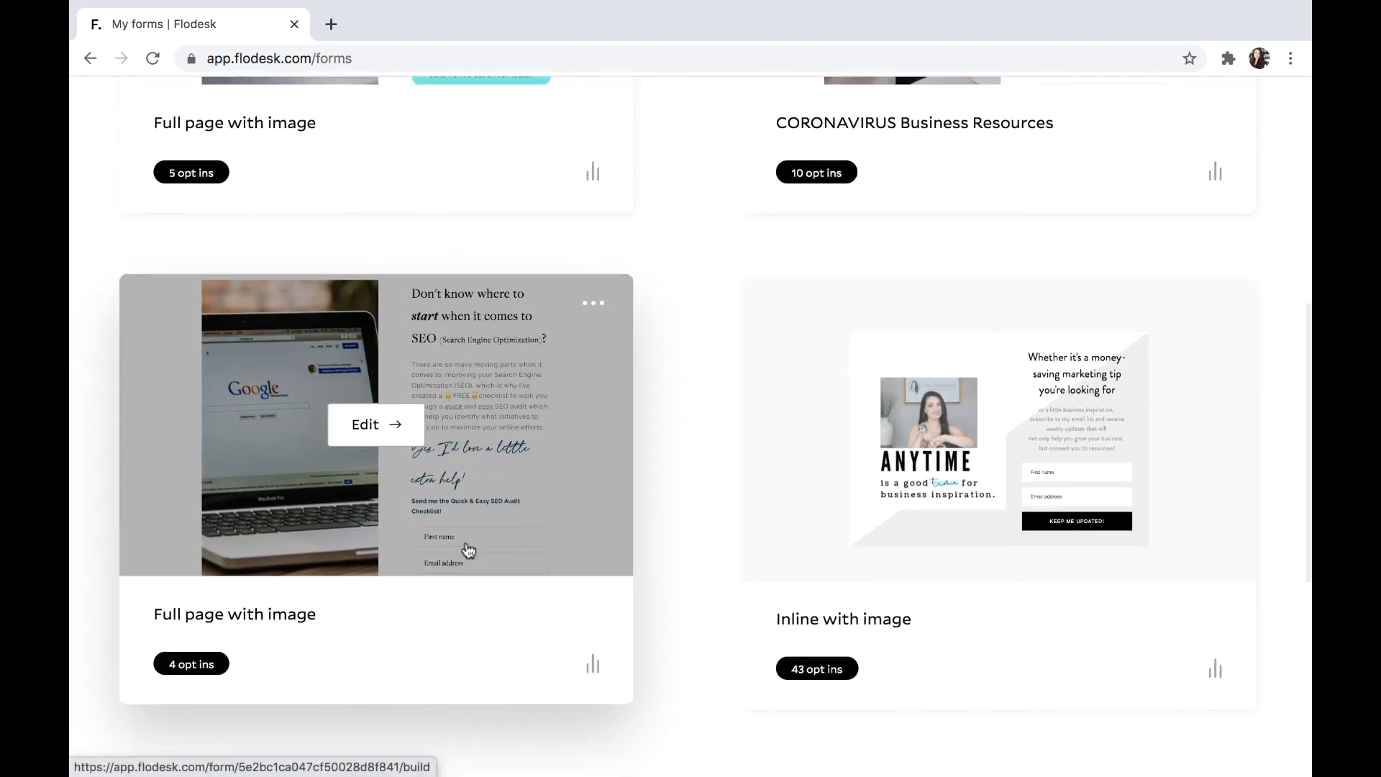
Open the full-page SEO checklist form for editing and review its image, text, name and email fields and submit button.
scroll(462, 554, up, 1)
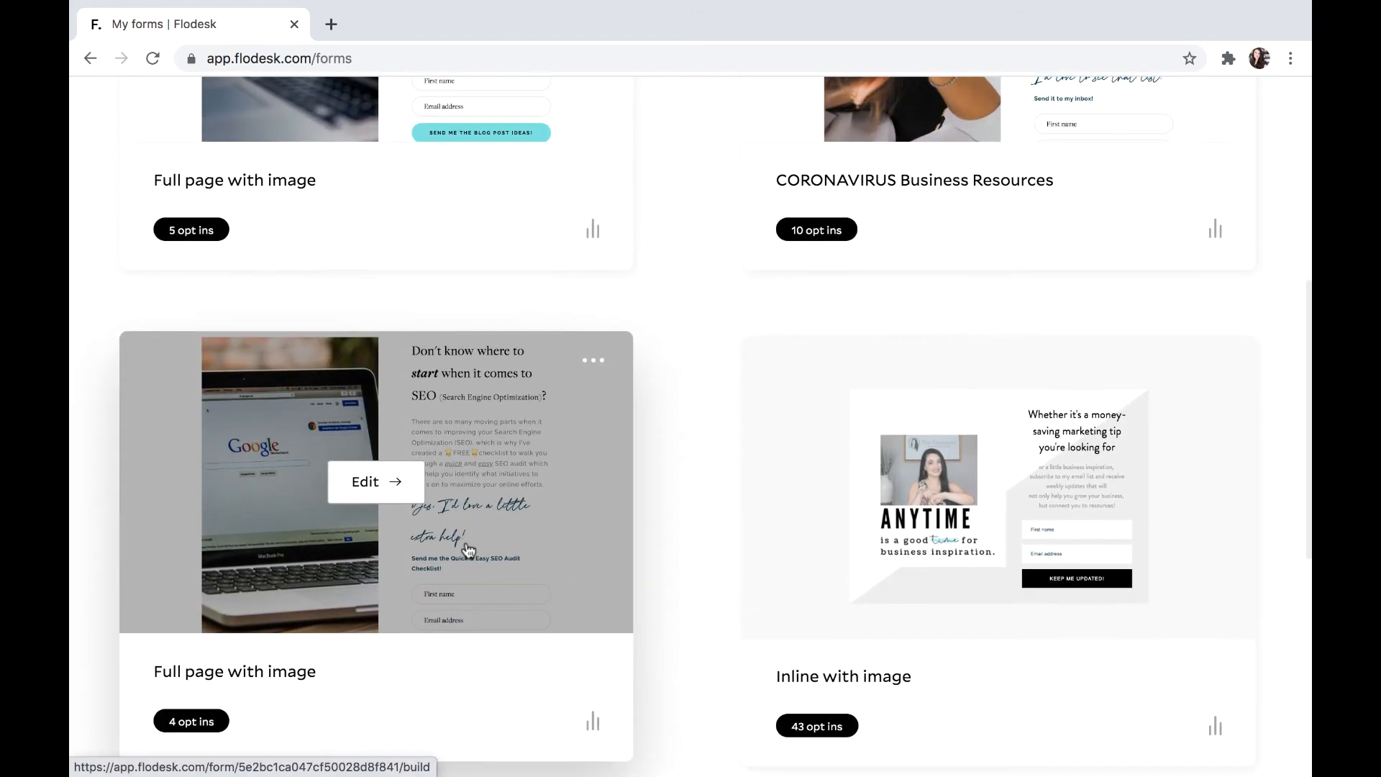
click(372, 481)
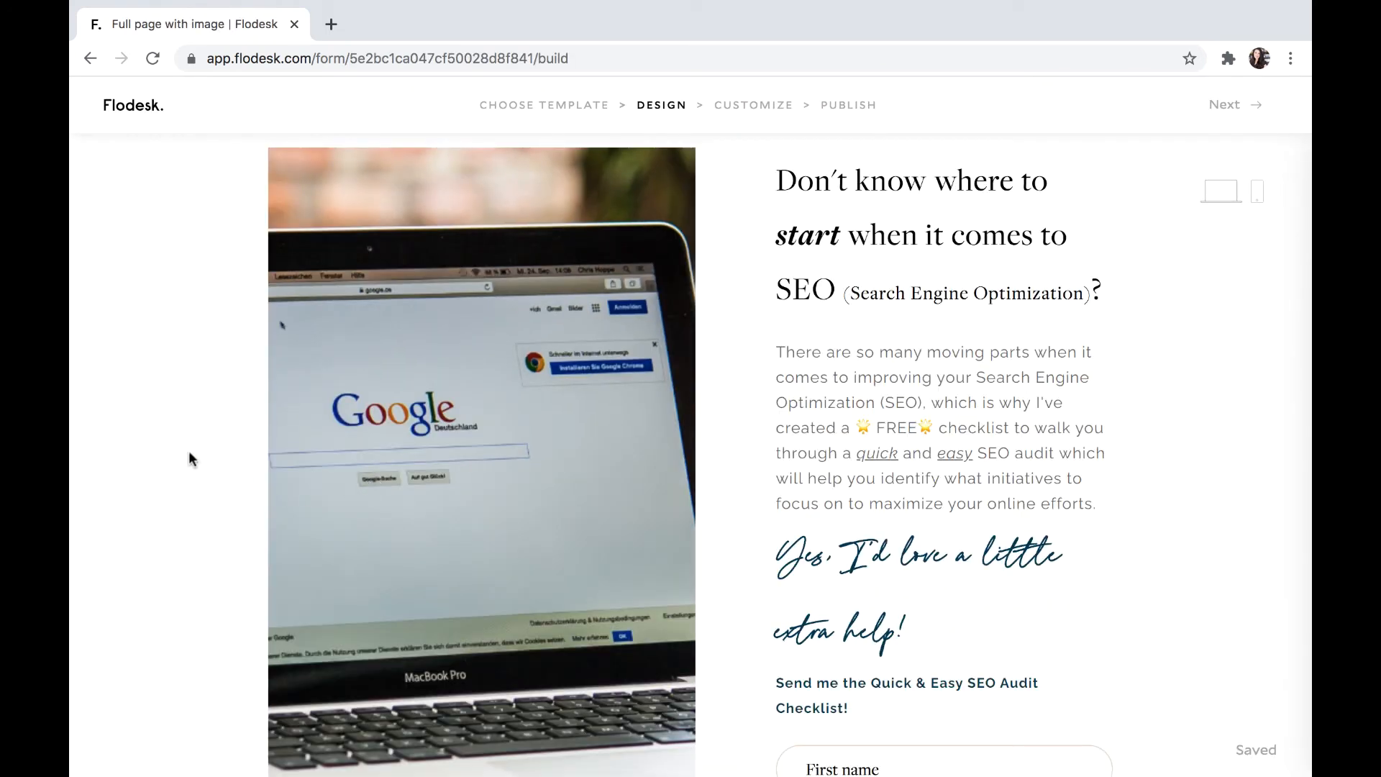
scroll(1185, 469, down, 1)
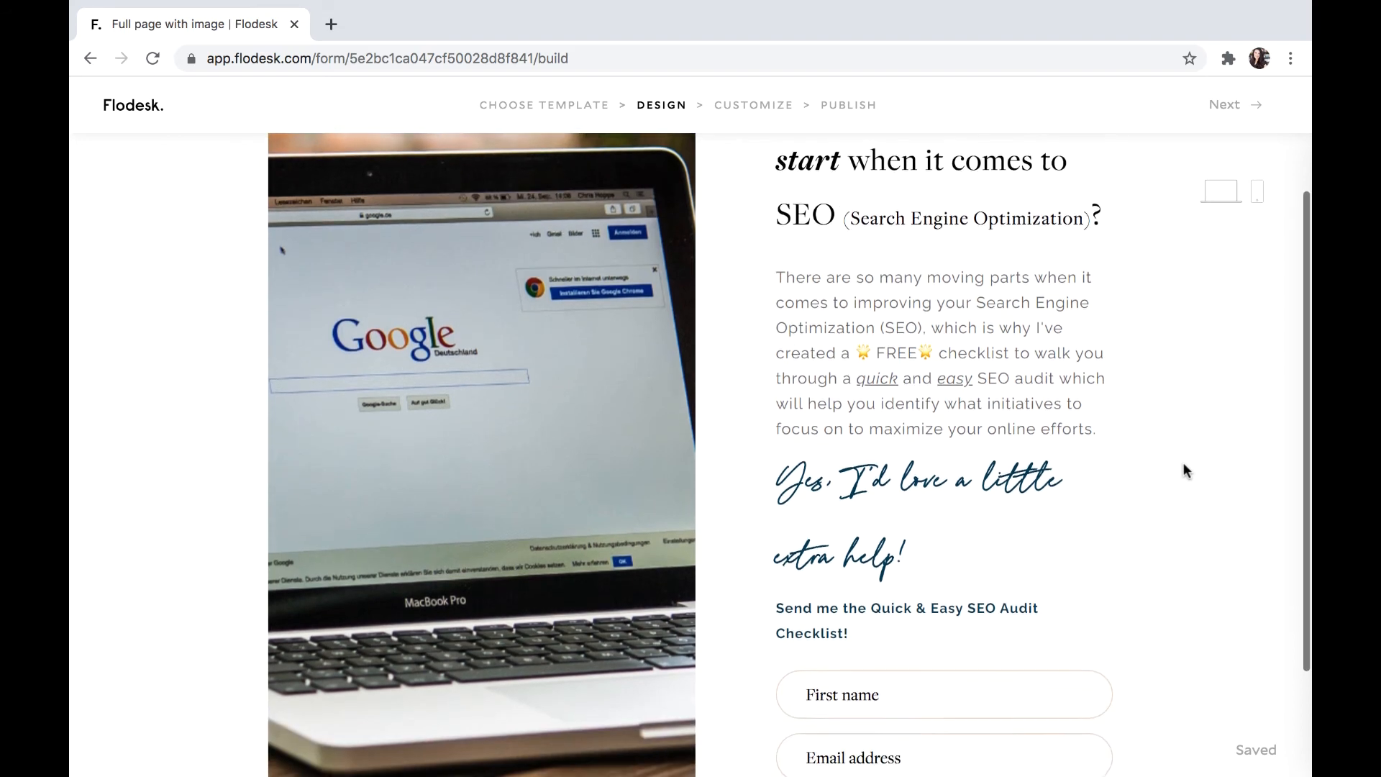
scroll(1184, 466, up, 1)
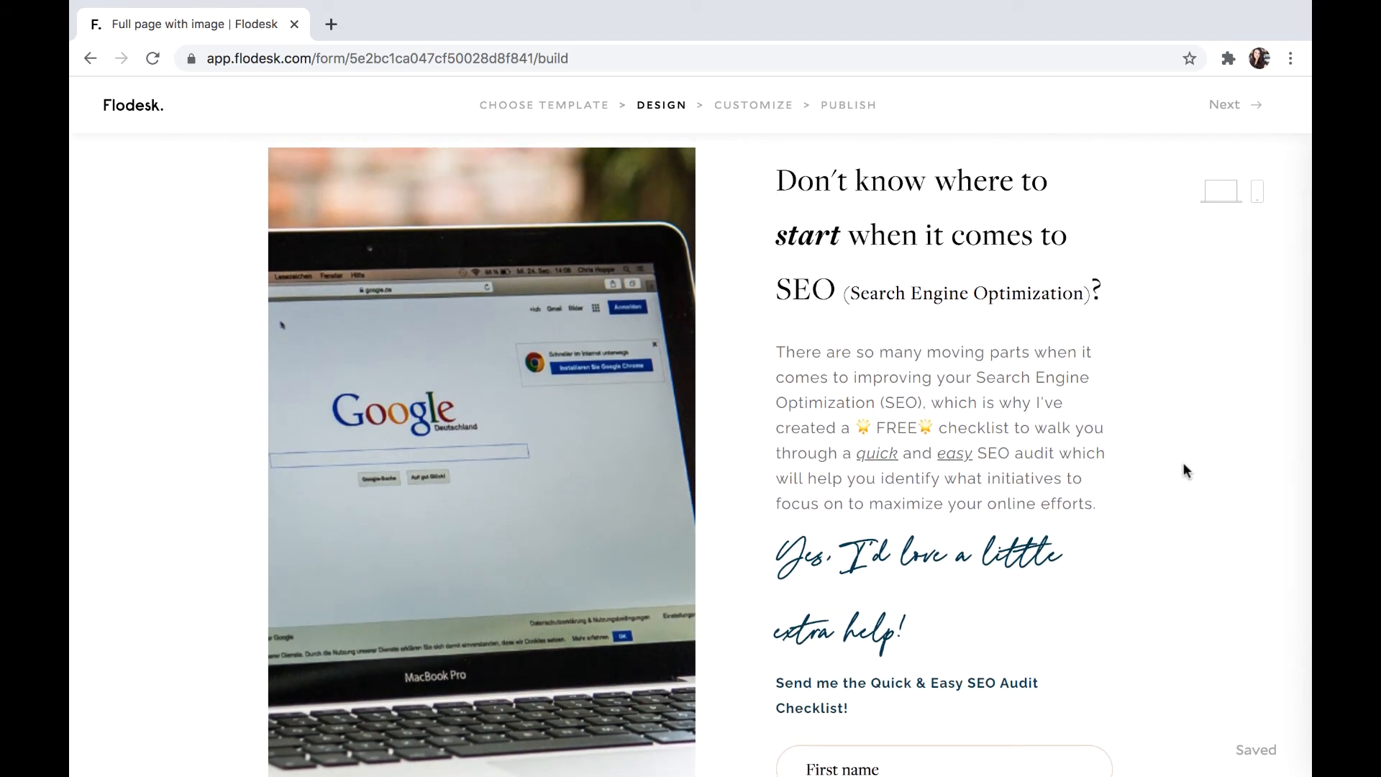
scroll(1184, 464, down, 3)
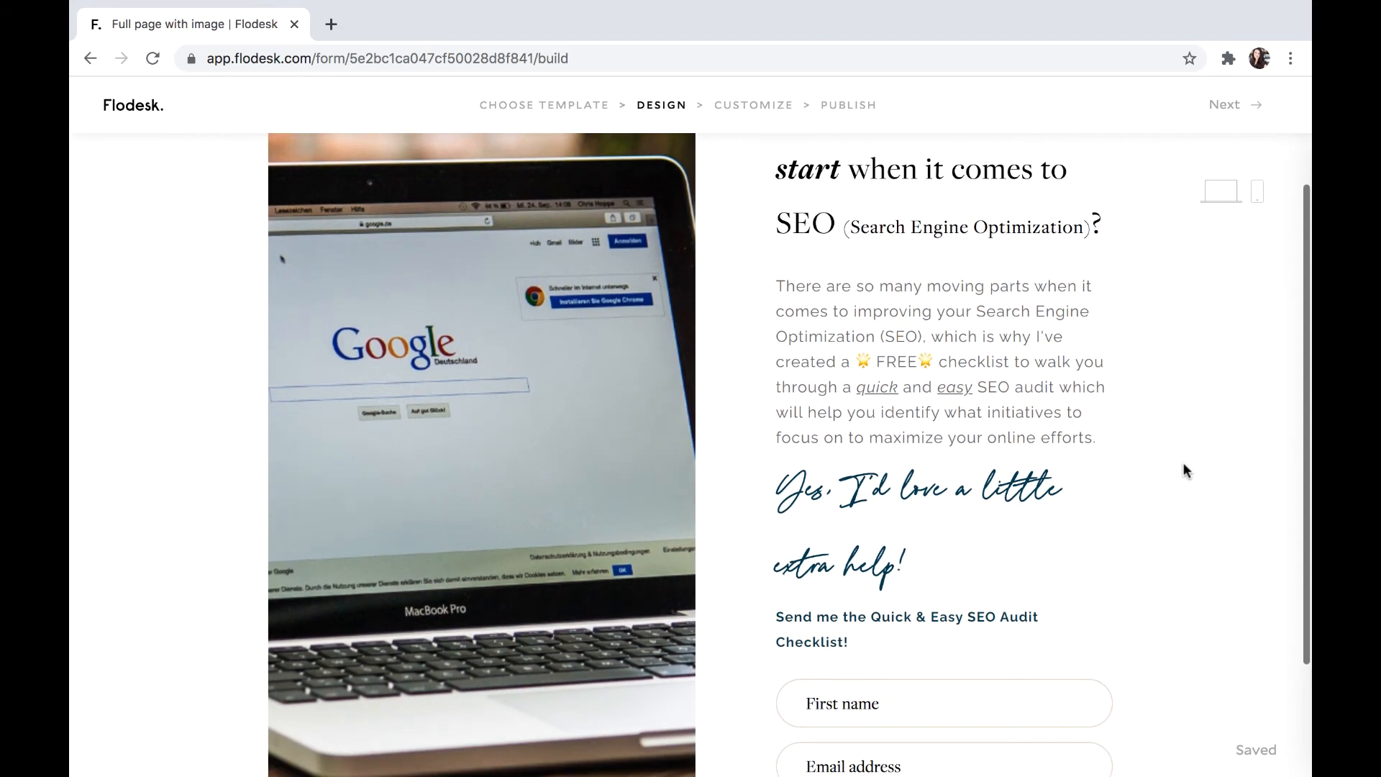
scroll(1162, 450, up, 1)
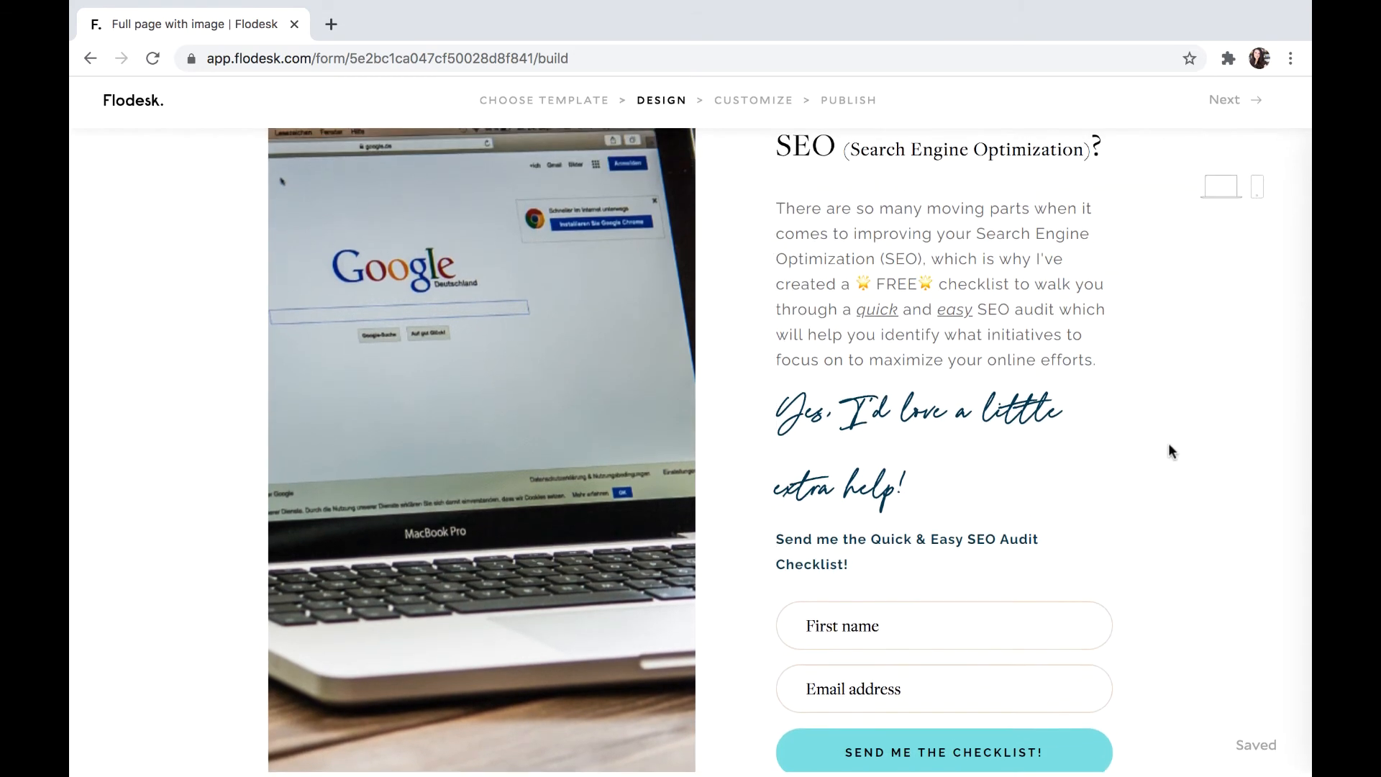
scroll(1057, 528, down, 1)
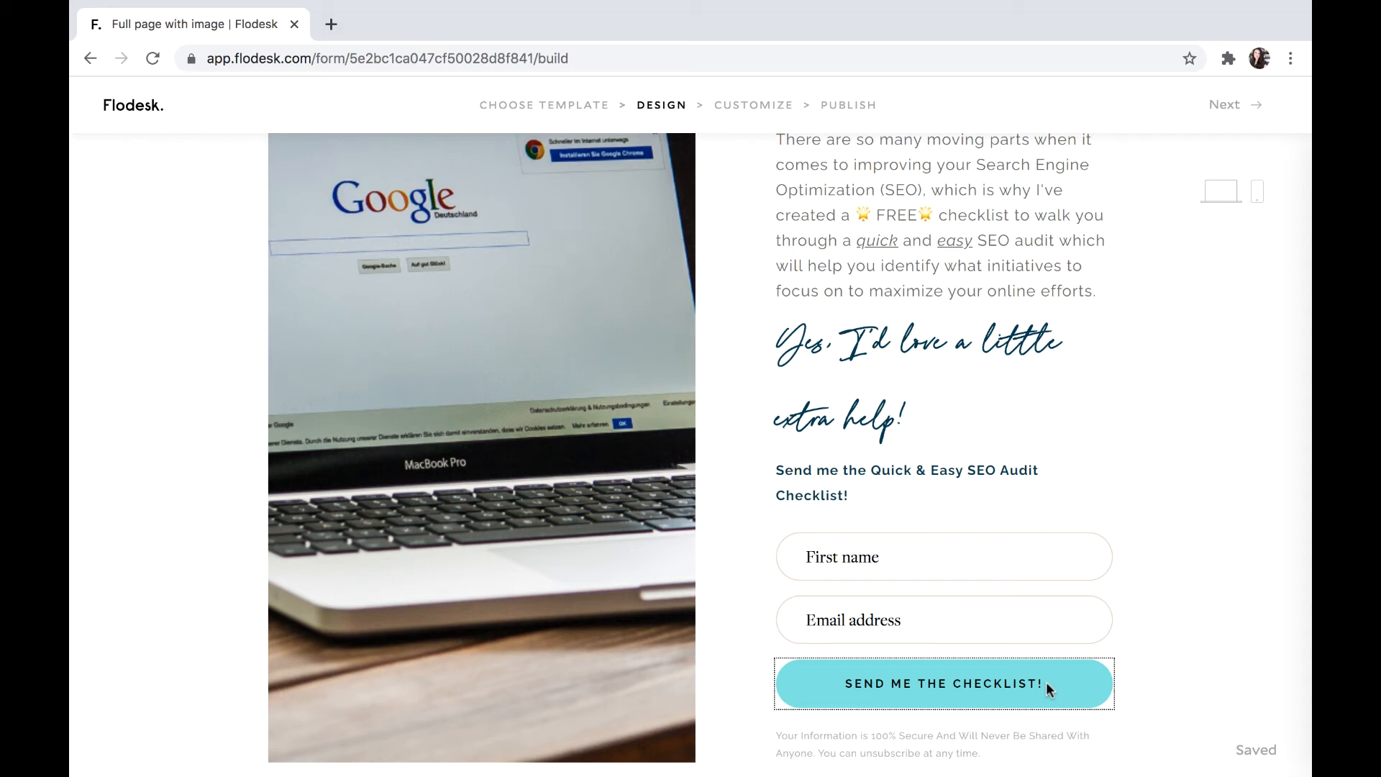
scroll(1220, 514, up, 3)
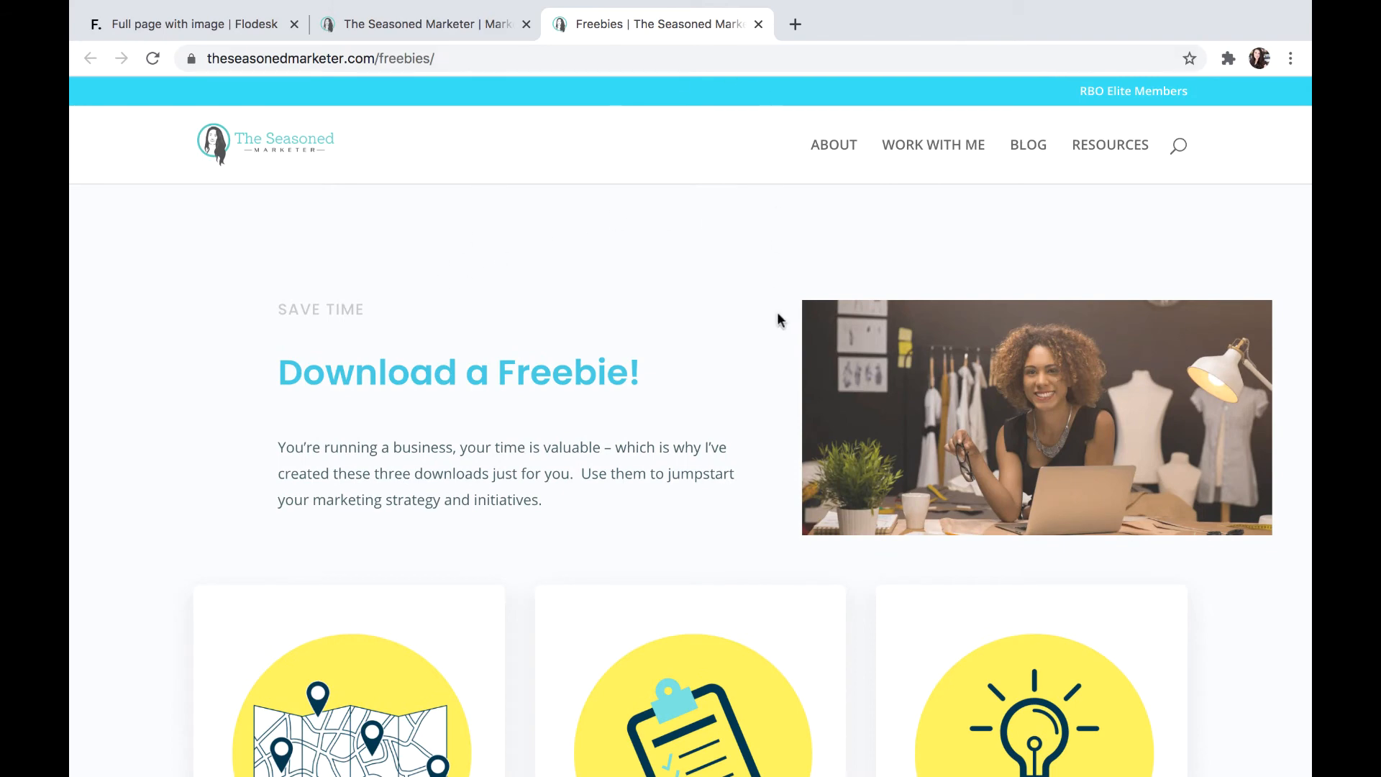
On The Seasoned Marketer's Freebies page, open the Quick & Easy SEO Checklist opt-in page and look through the live form.
scroll(628, 370, down, 4)
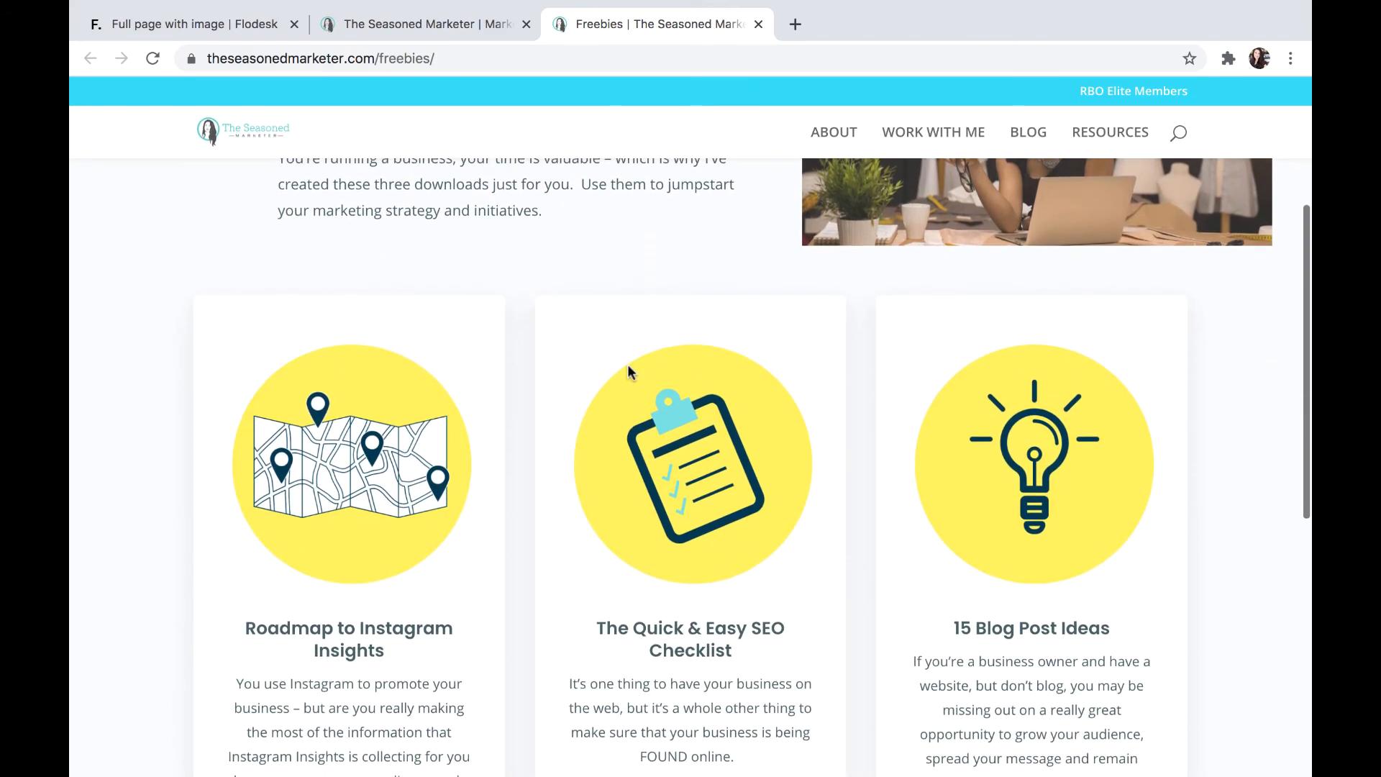
scroll(627, 366, down, 7)
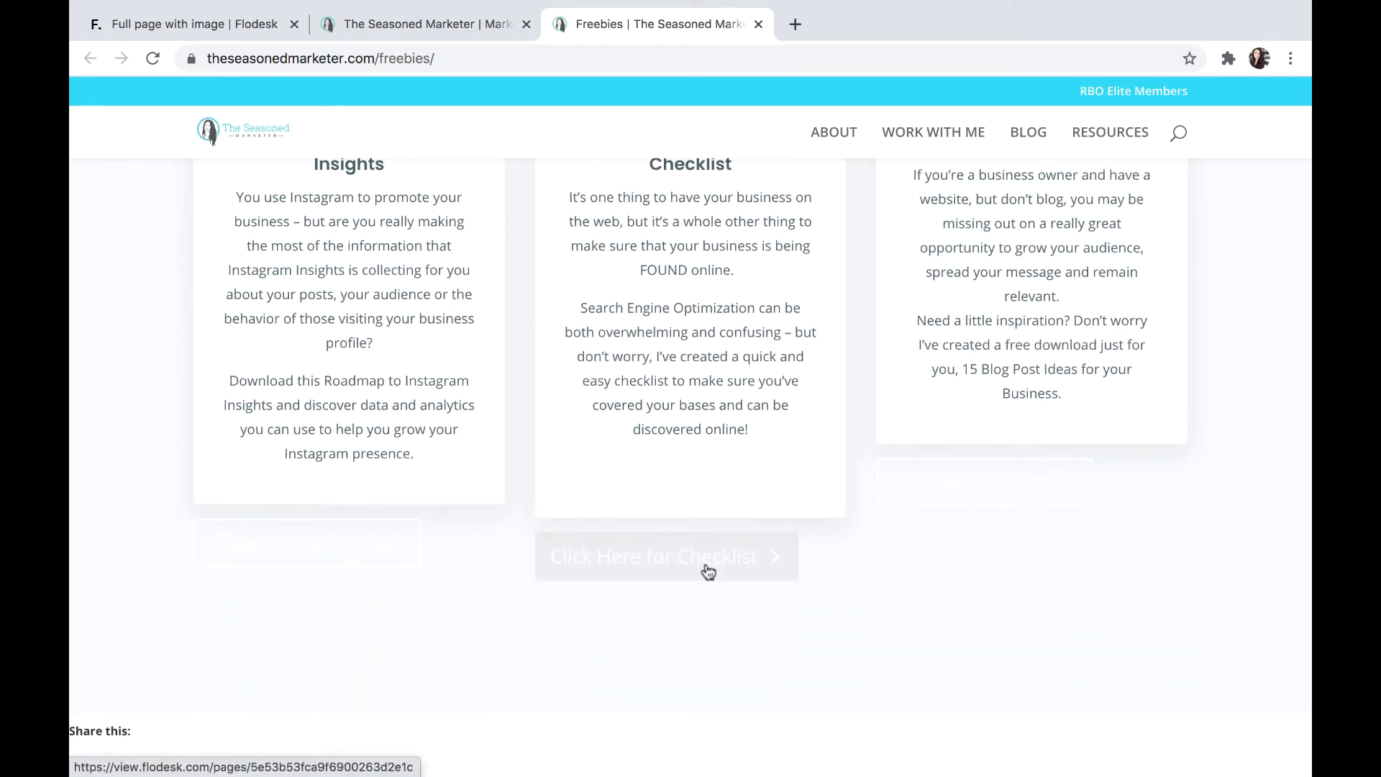
click(707, 568)
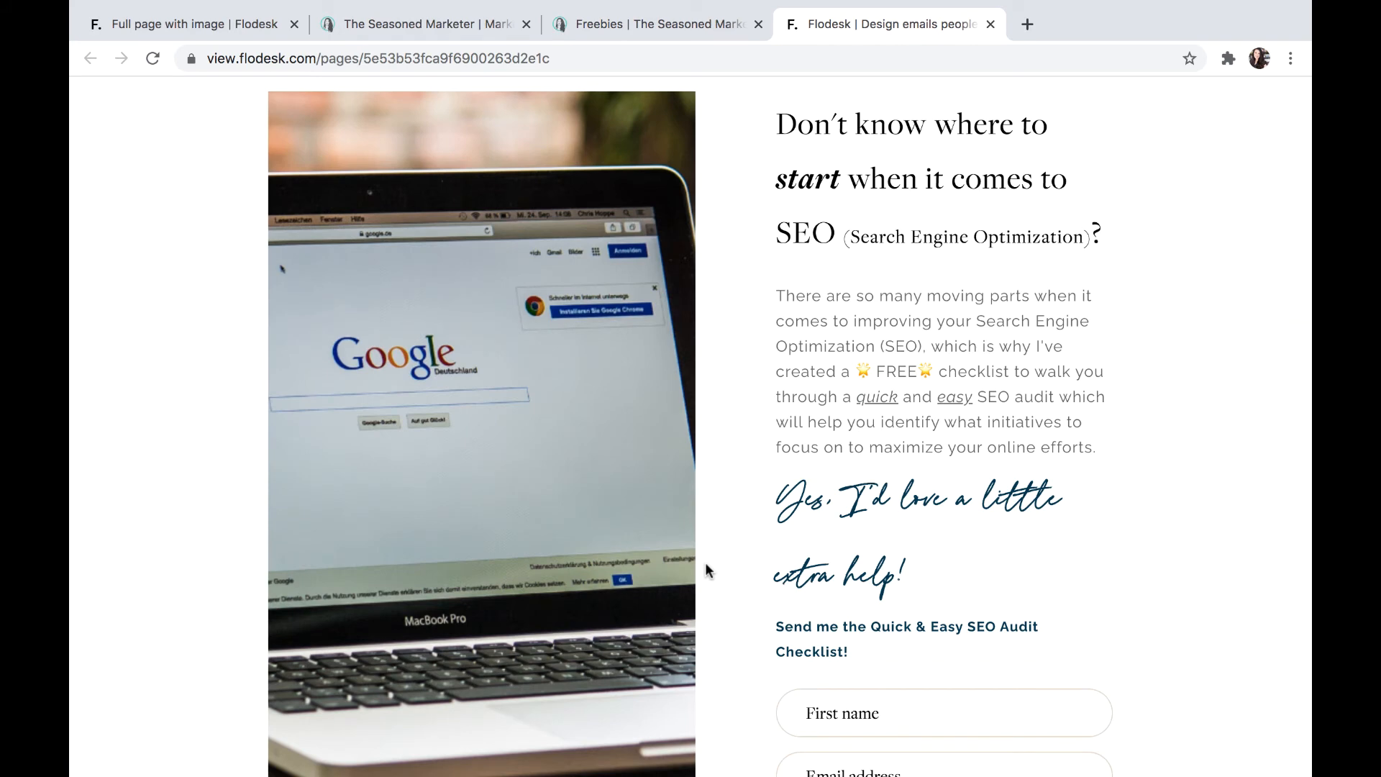
scroll(658, 464, down, 3)
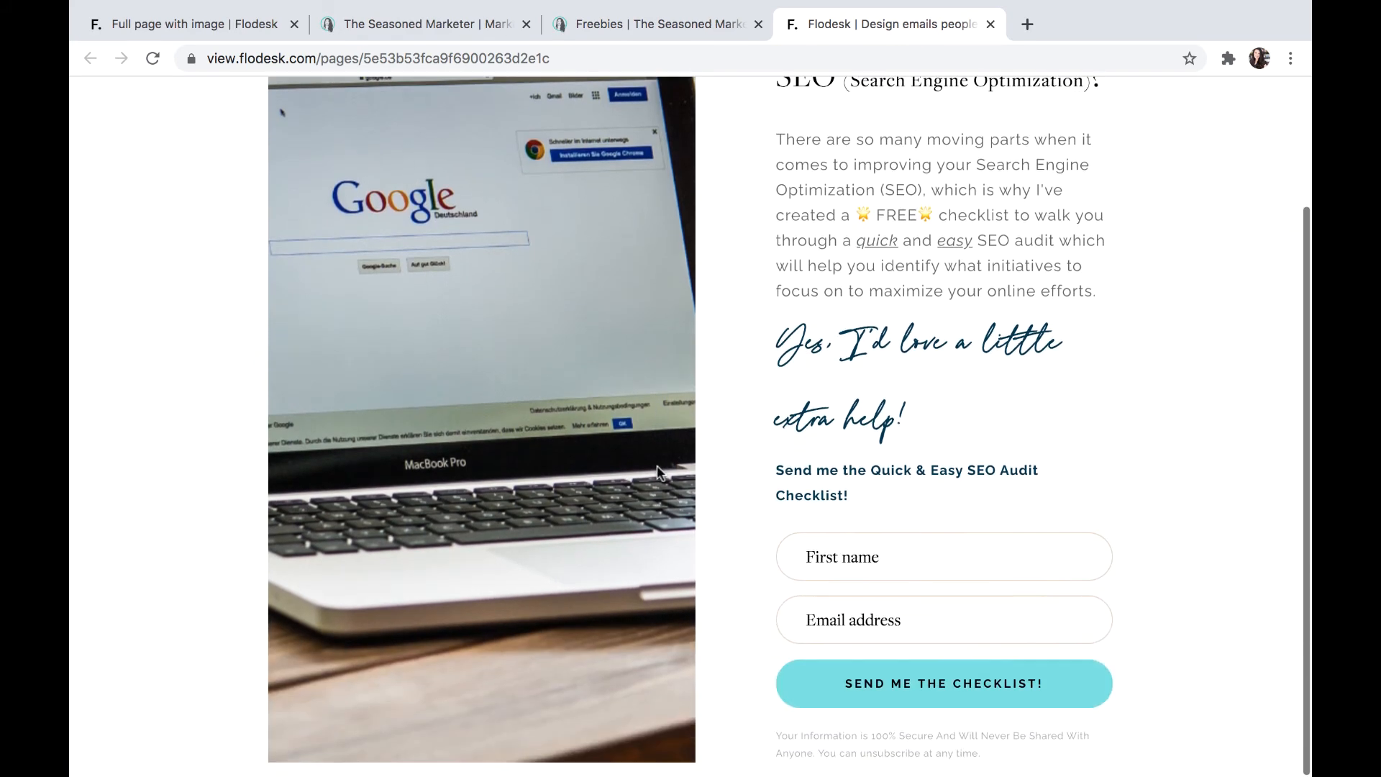
scroll(971, 288, up, 3)
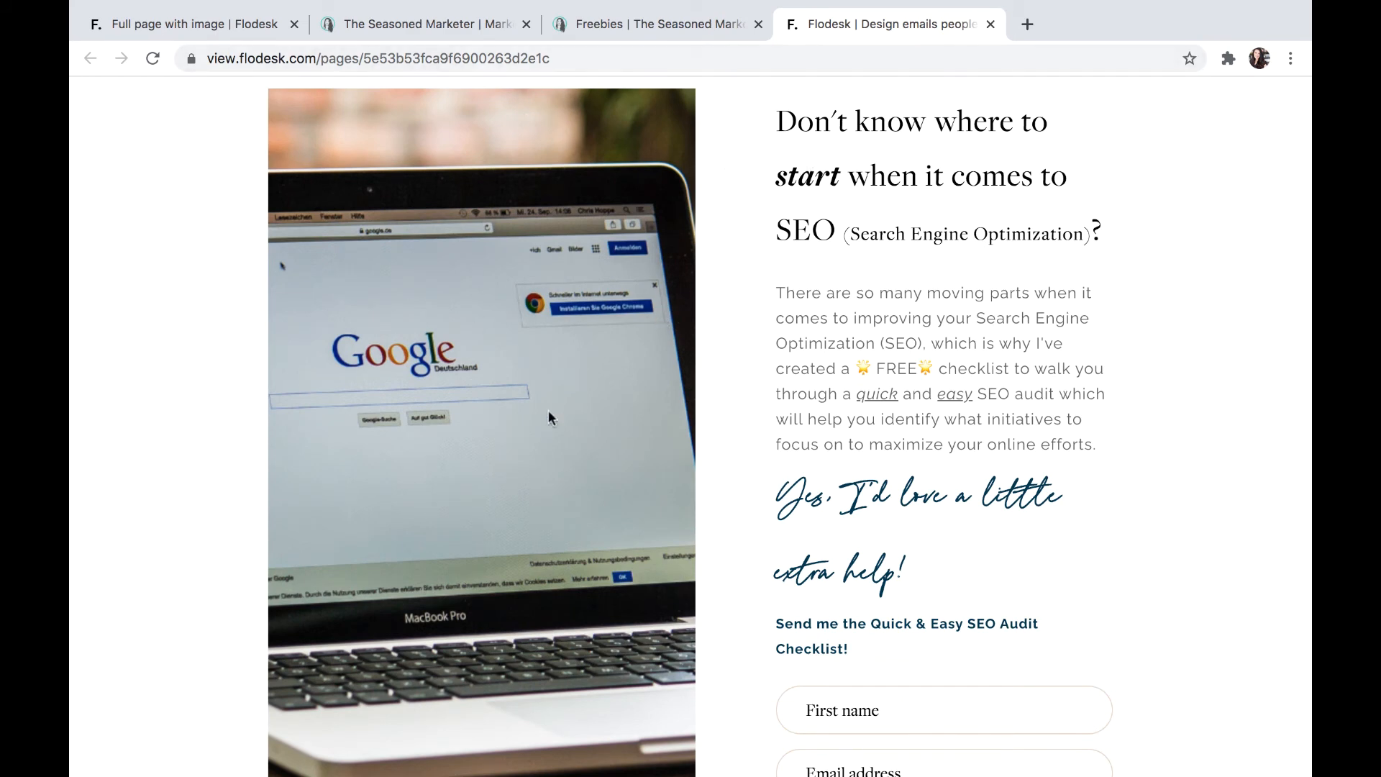
Switch back to the Flodesk form builder, exit it and open the workflows overview.
click(230, 25)
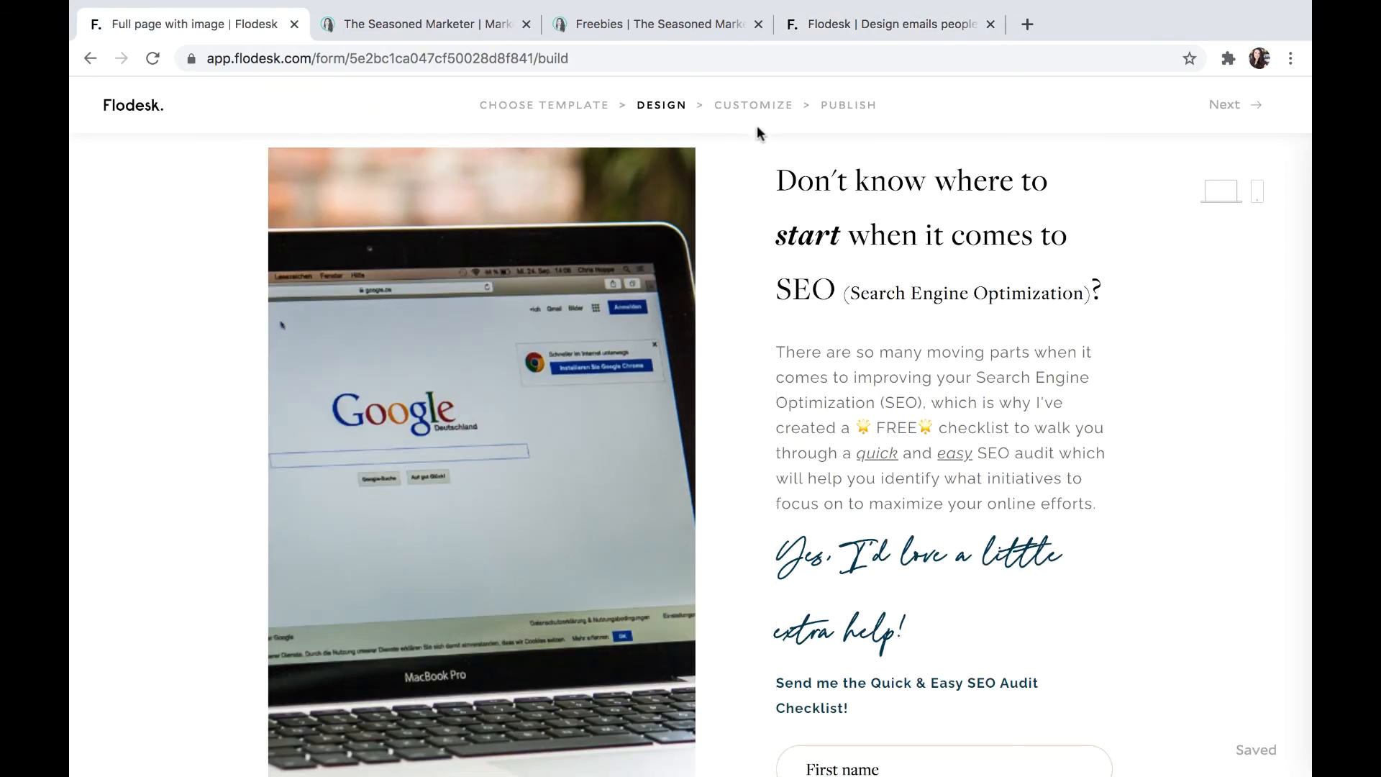
click(117, 108)
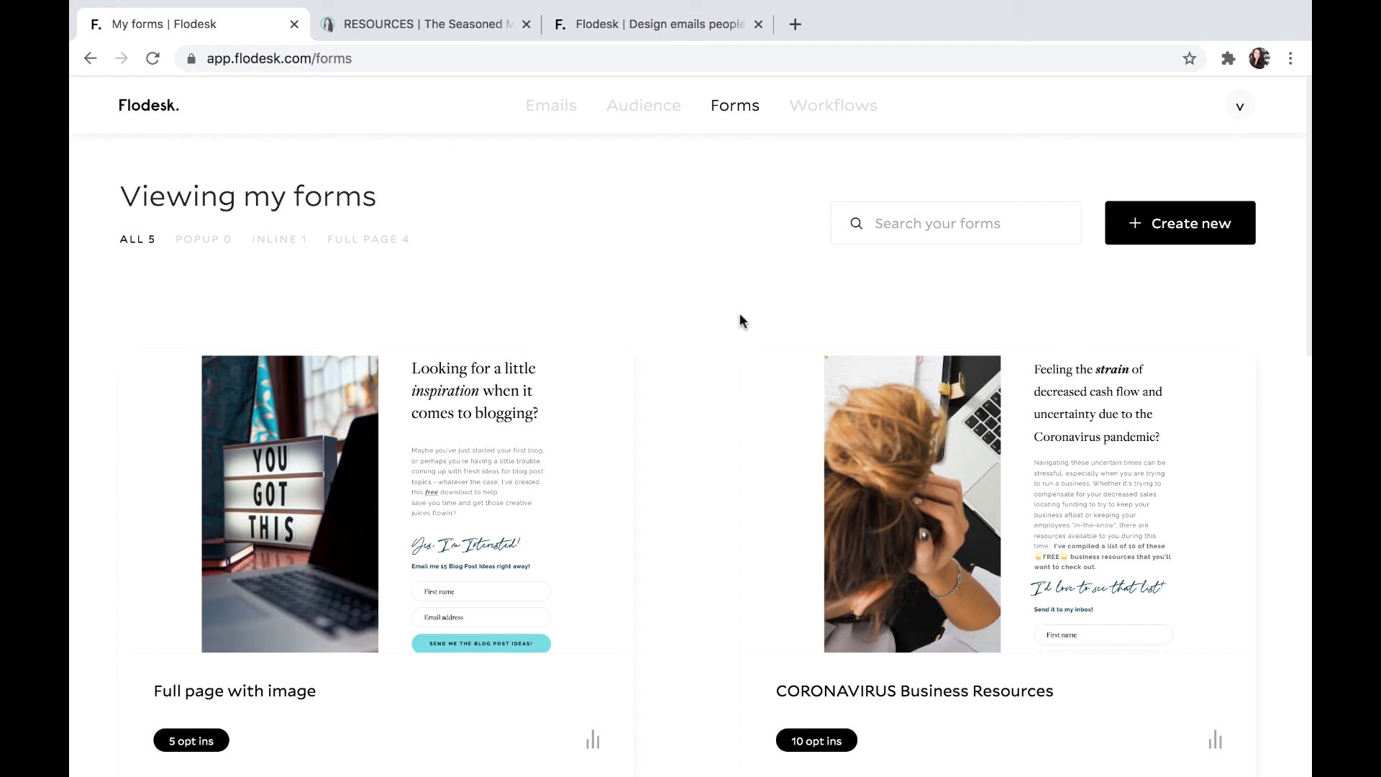
click(832, 108)
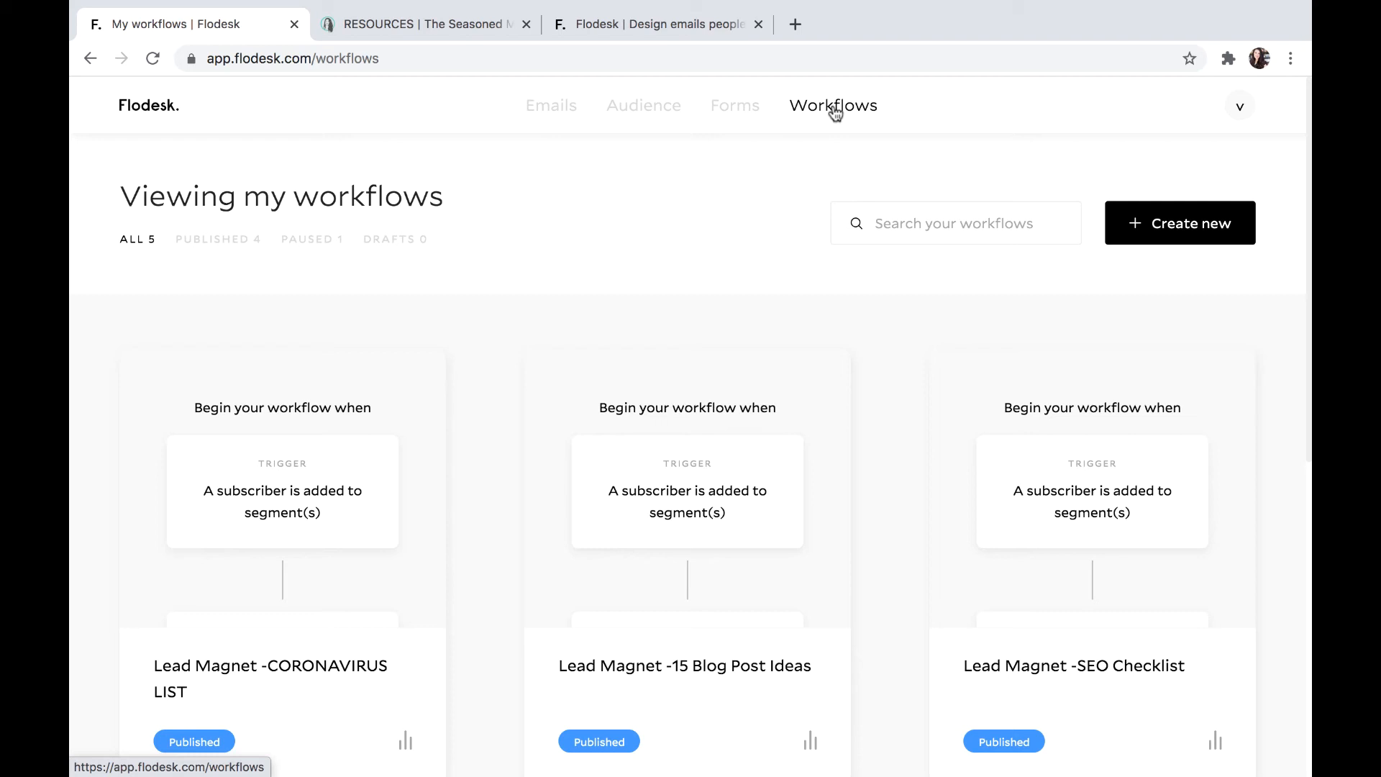
scroll(610, 347, down, 2)
Pause the published "Lead Magnet -15 Blog Post Ideas" workflow and open it for editing.
mouse_move(645, 403)
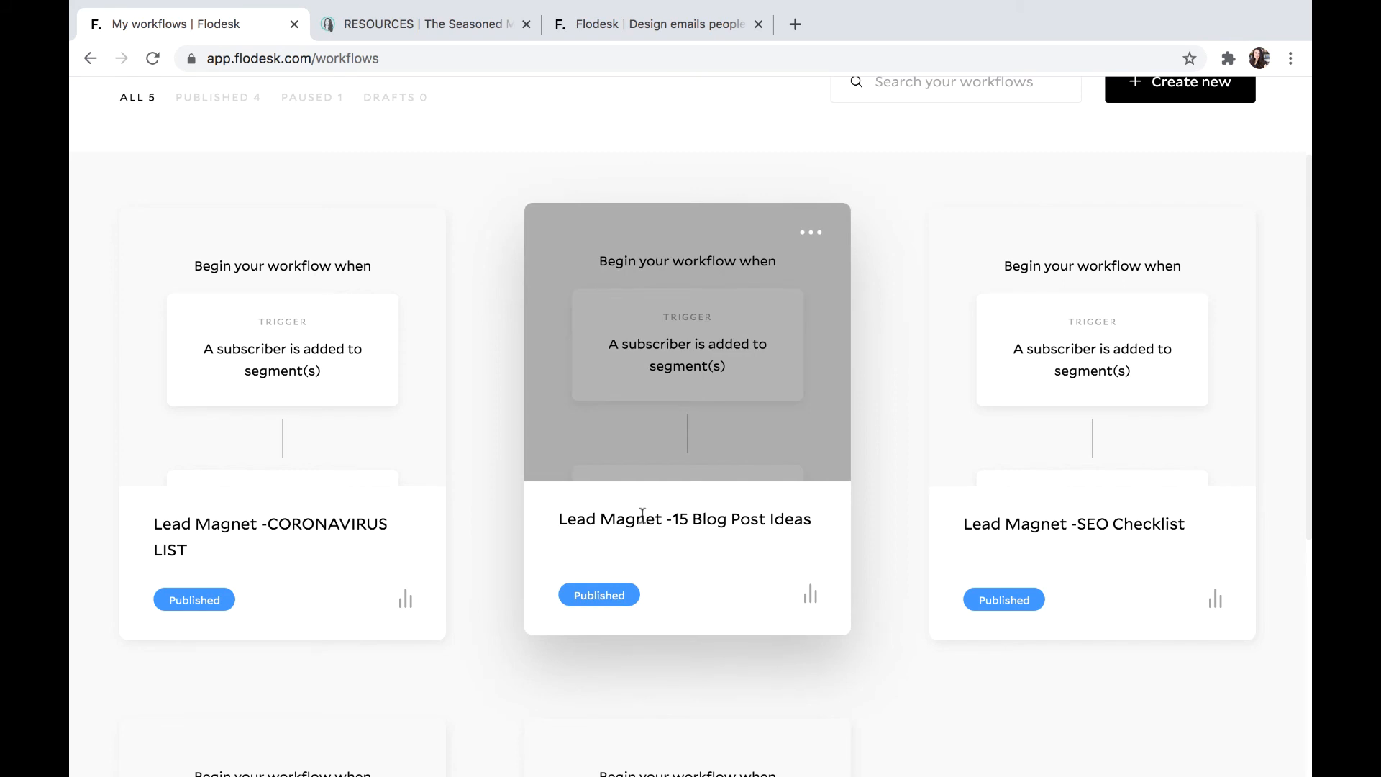
mouse_move(712, 425)
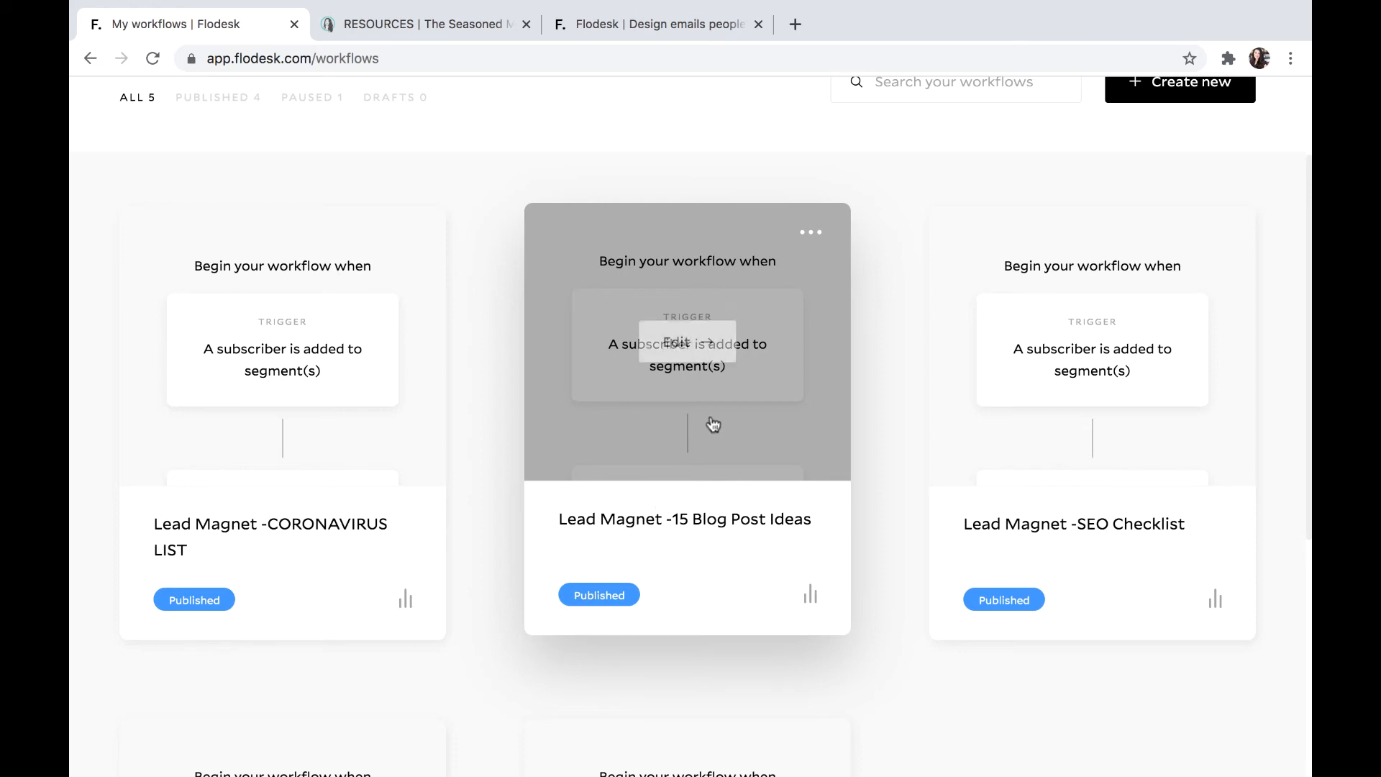
click(704, 347)
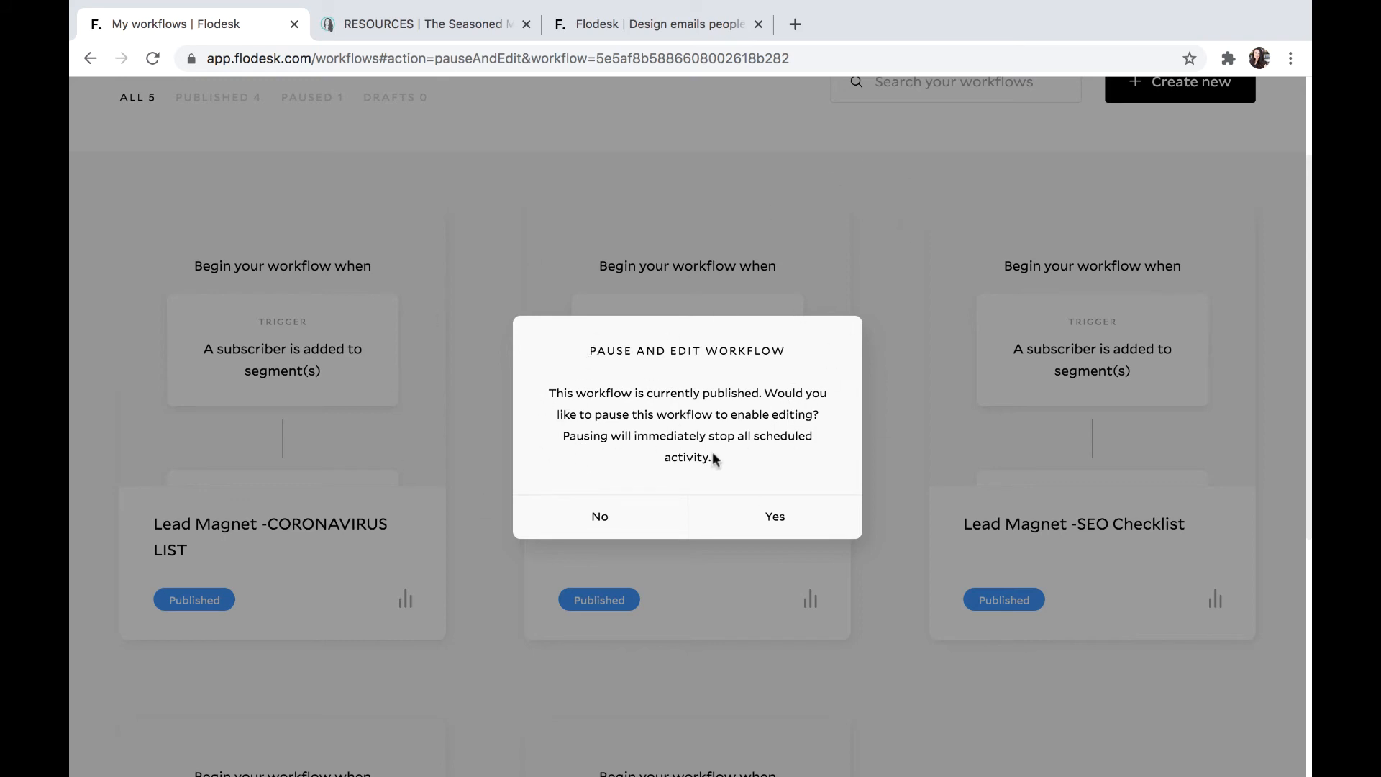
click(807, 517)
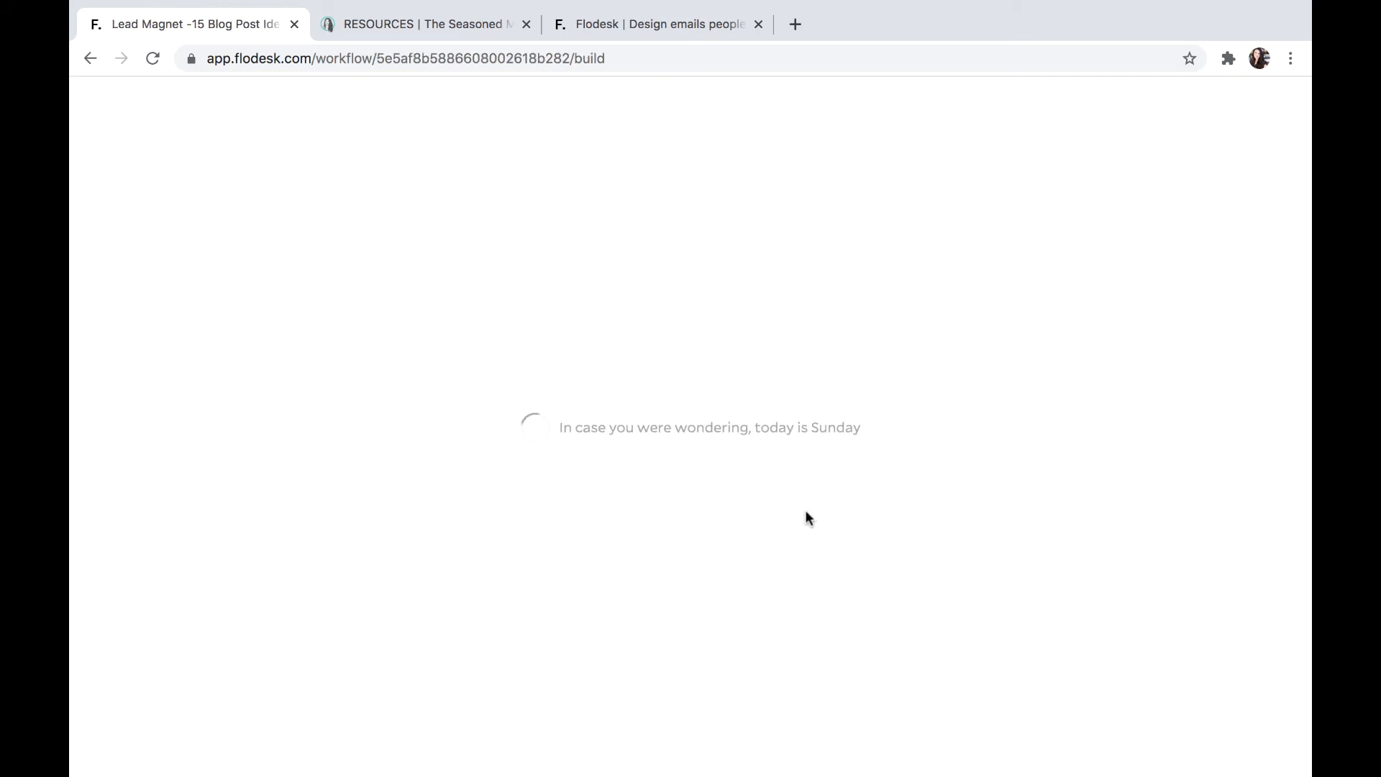
Switch to the live 15 Blog Post Ideas opt-in page and review its text and sign-up fields.
click(687, 16)
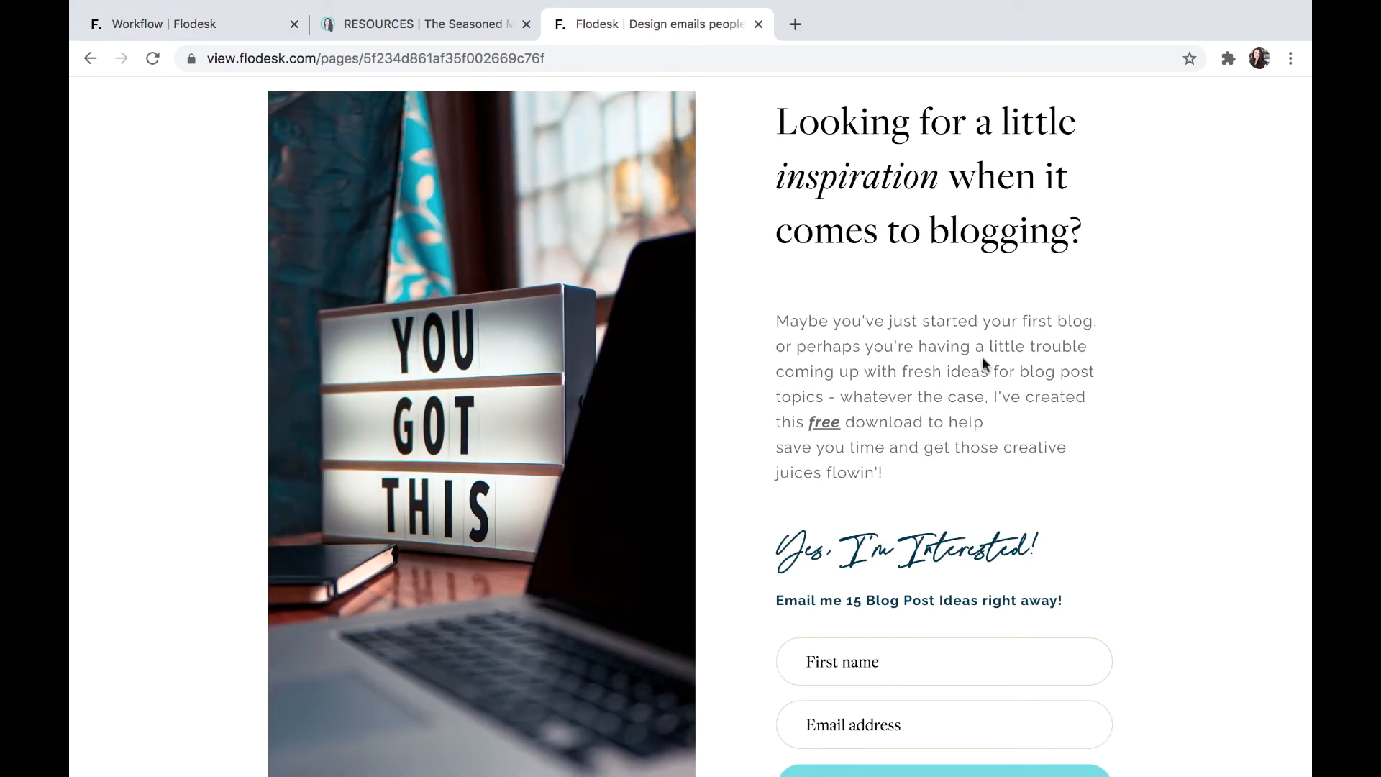
scroll(981, 356, down, 2)
scroll(984, 364, down, 1)
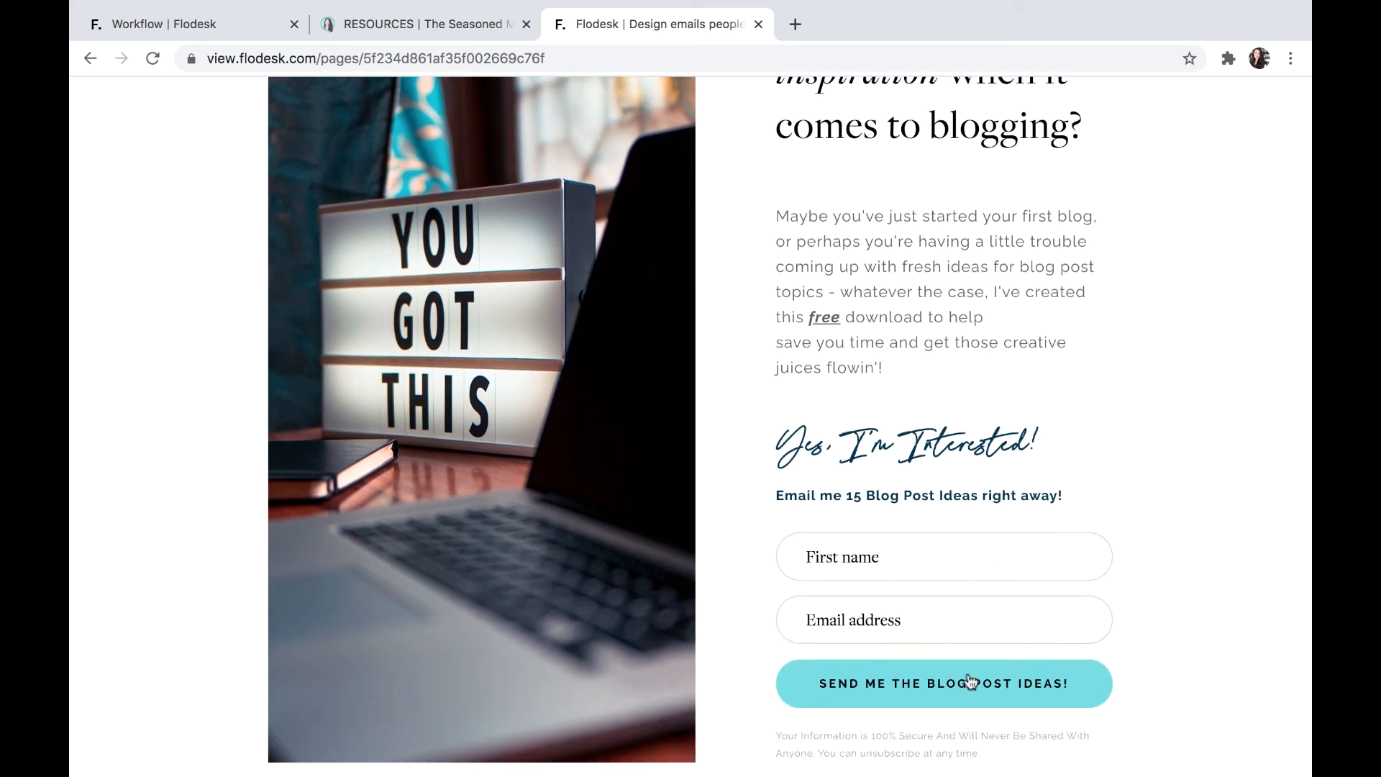
scroll(653, 338, up, 3)
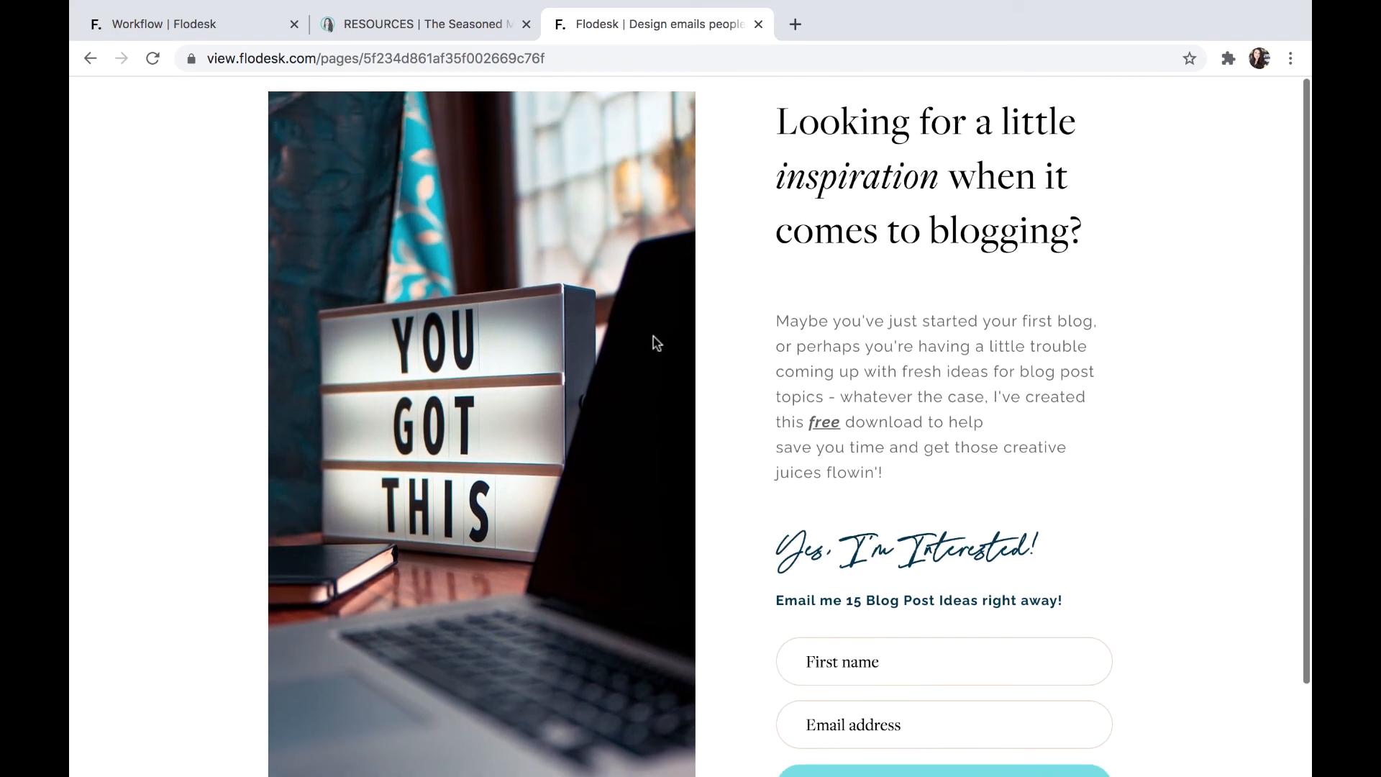
Return to the workflow builder, select the 15 Blog Post Ideas download email and review its content, sender and subject line.
click(201, 25)
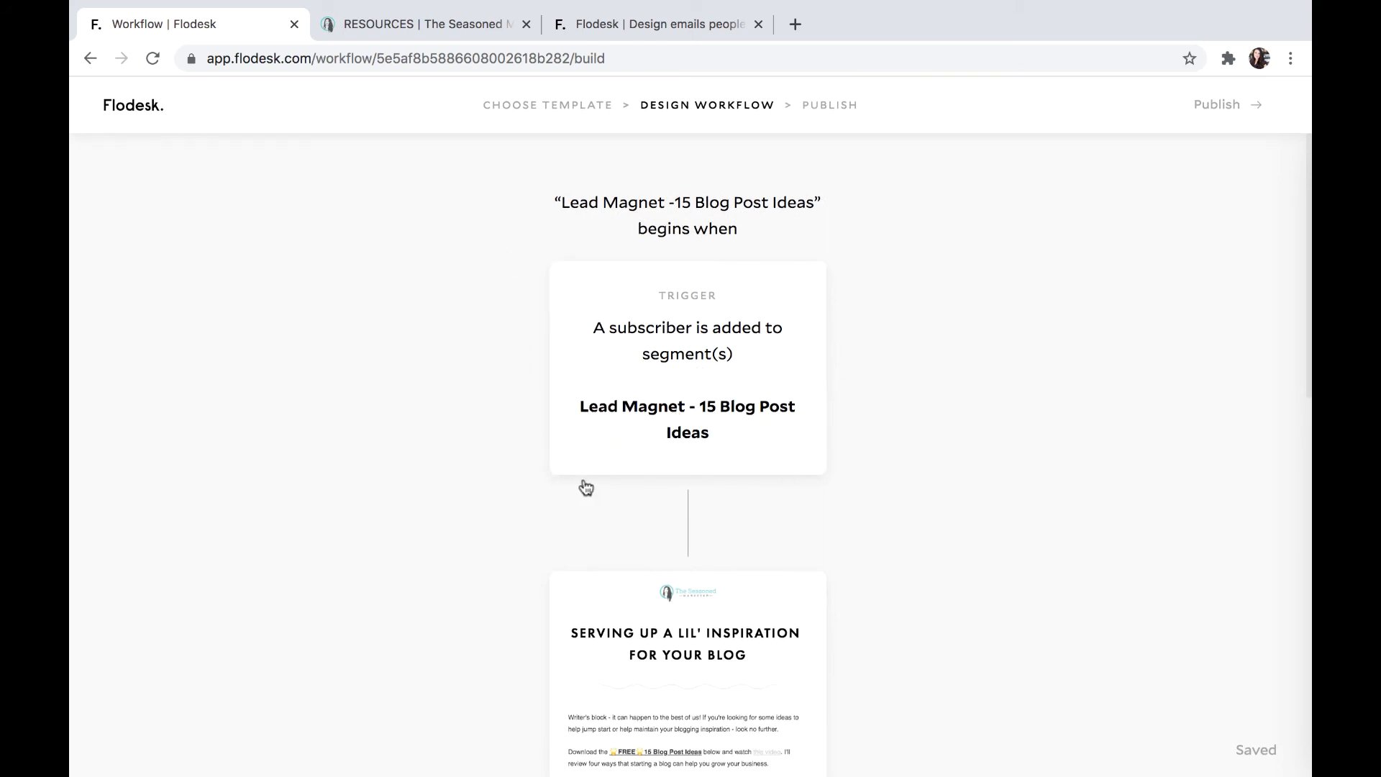
scroll(597, 478, down, 3)
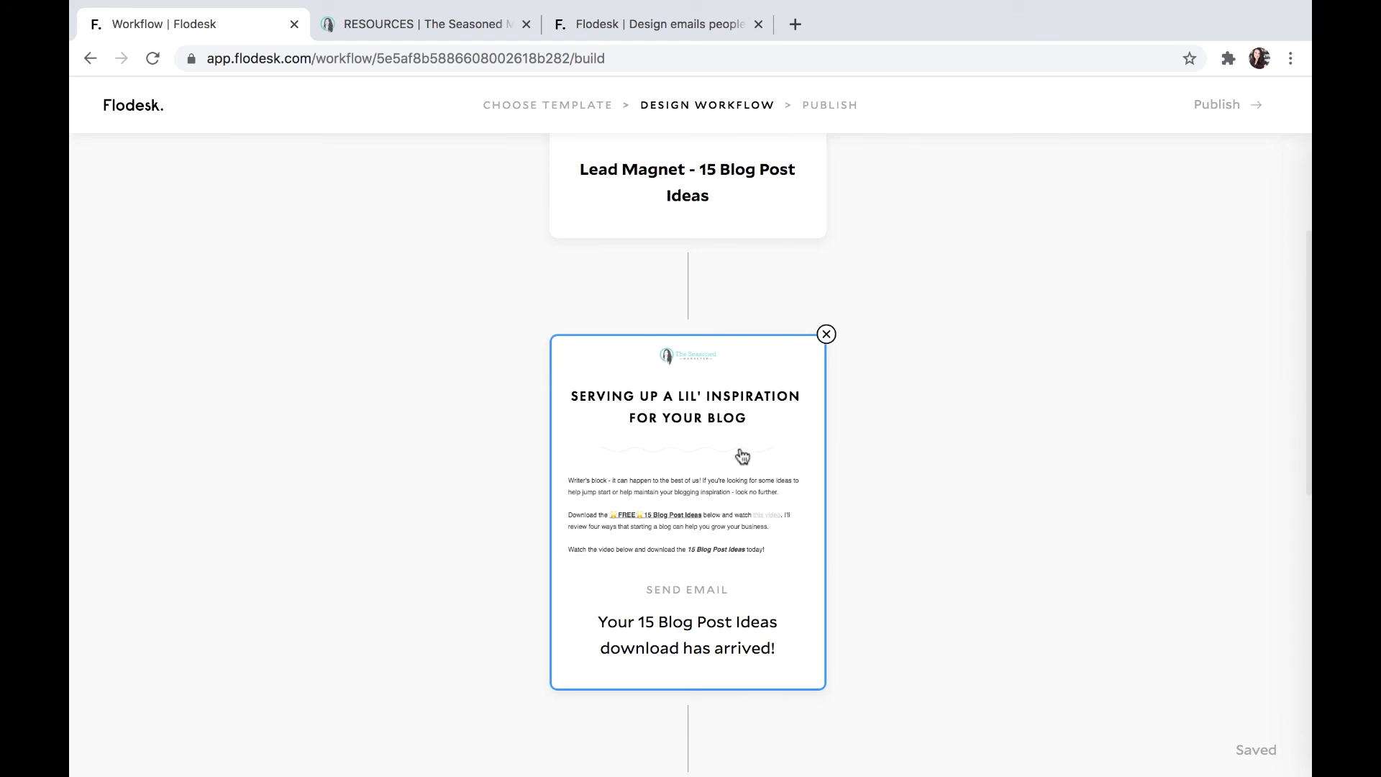
click(741, 455)
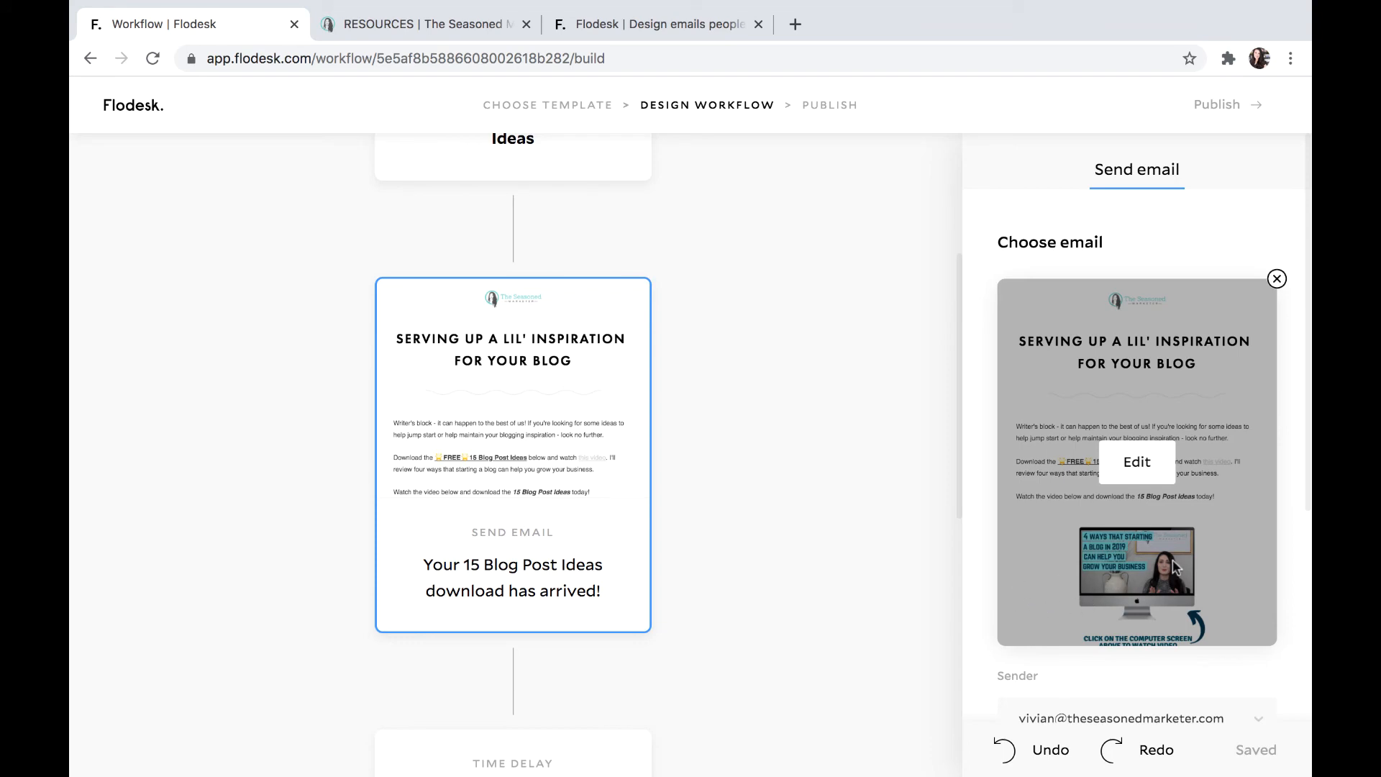
scroll(1158, 597, down, 4)
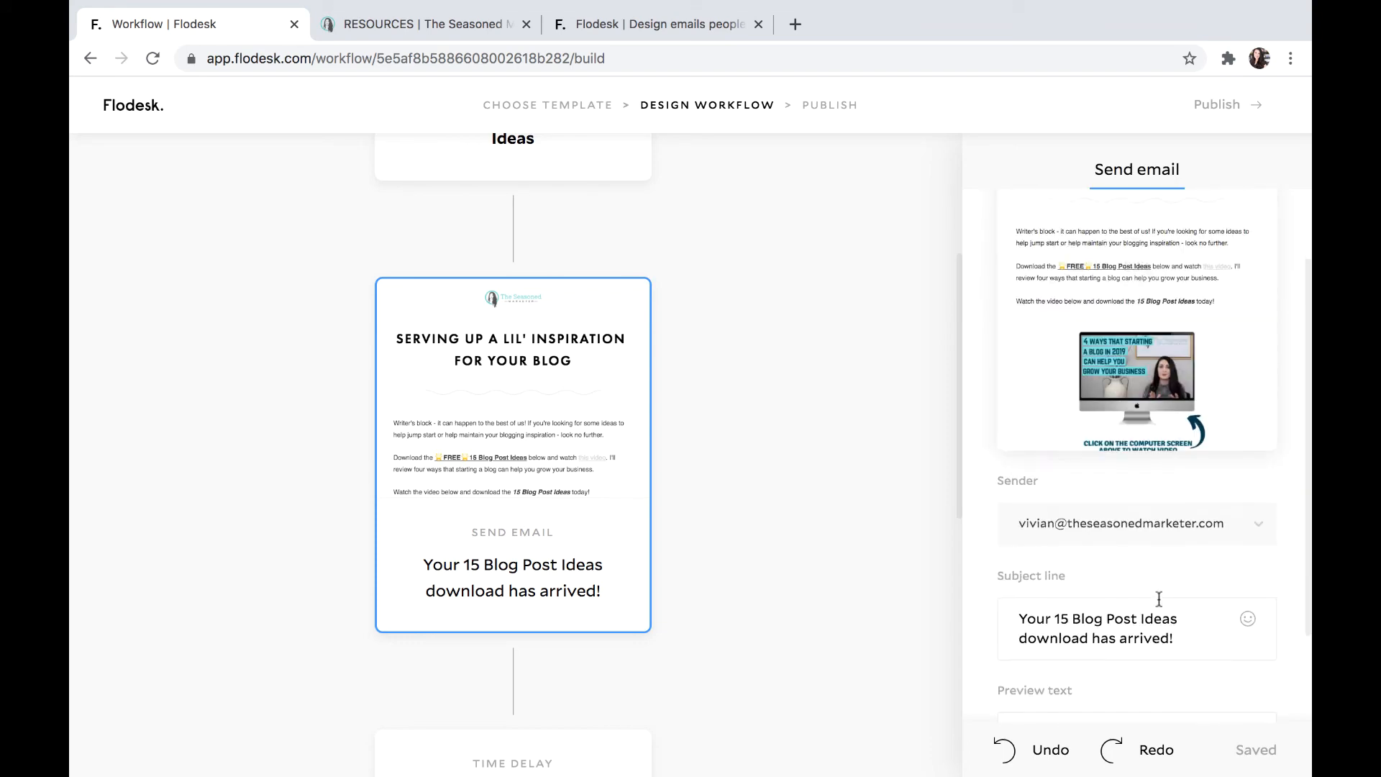
scroll(1159, 605, up, 4)
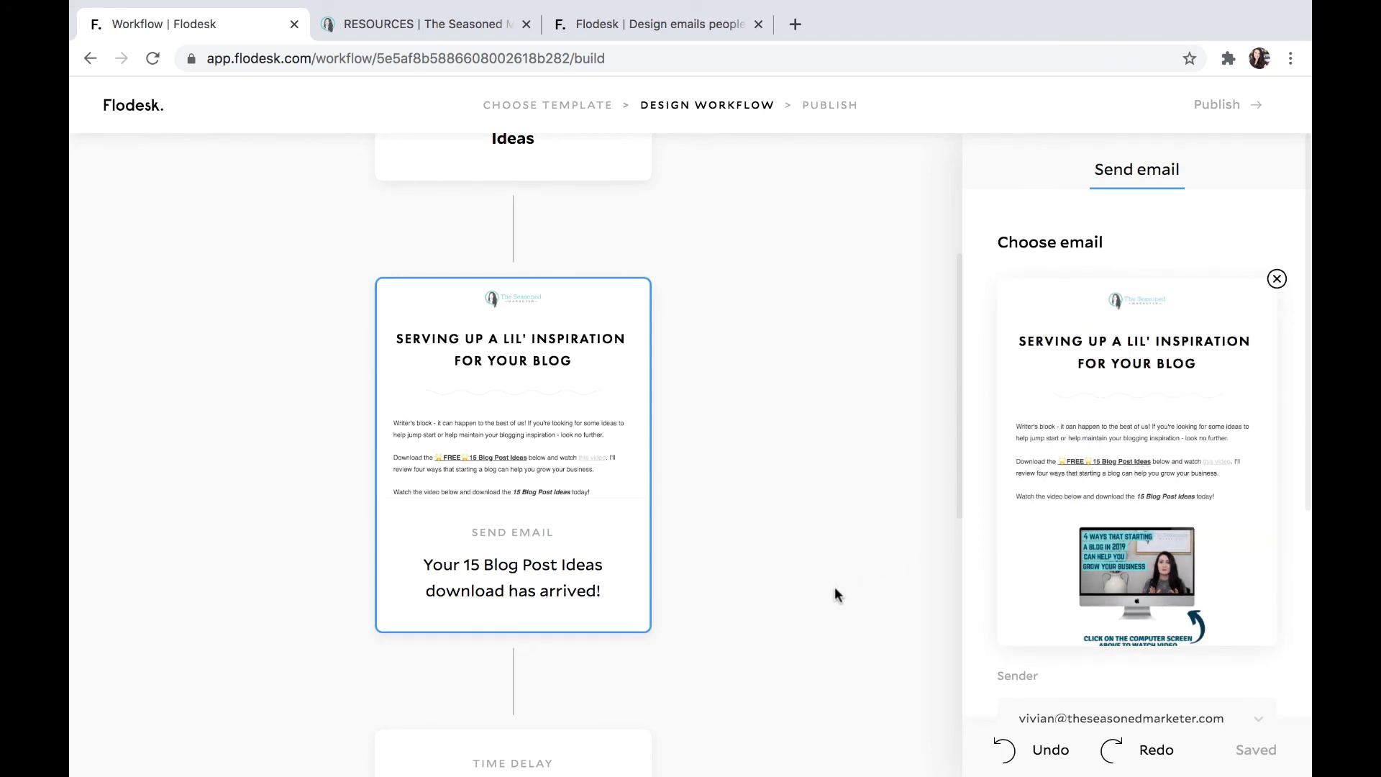
mouse_move(1194, 496)
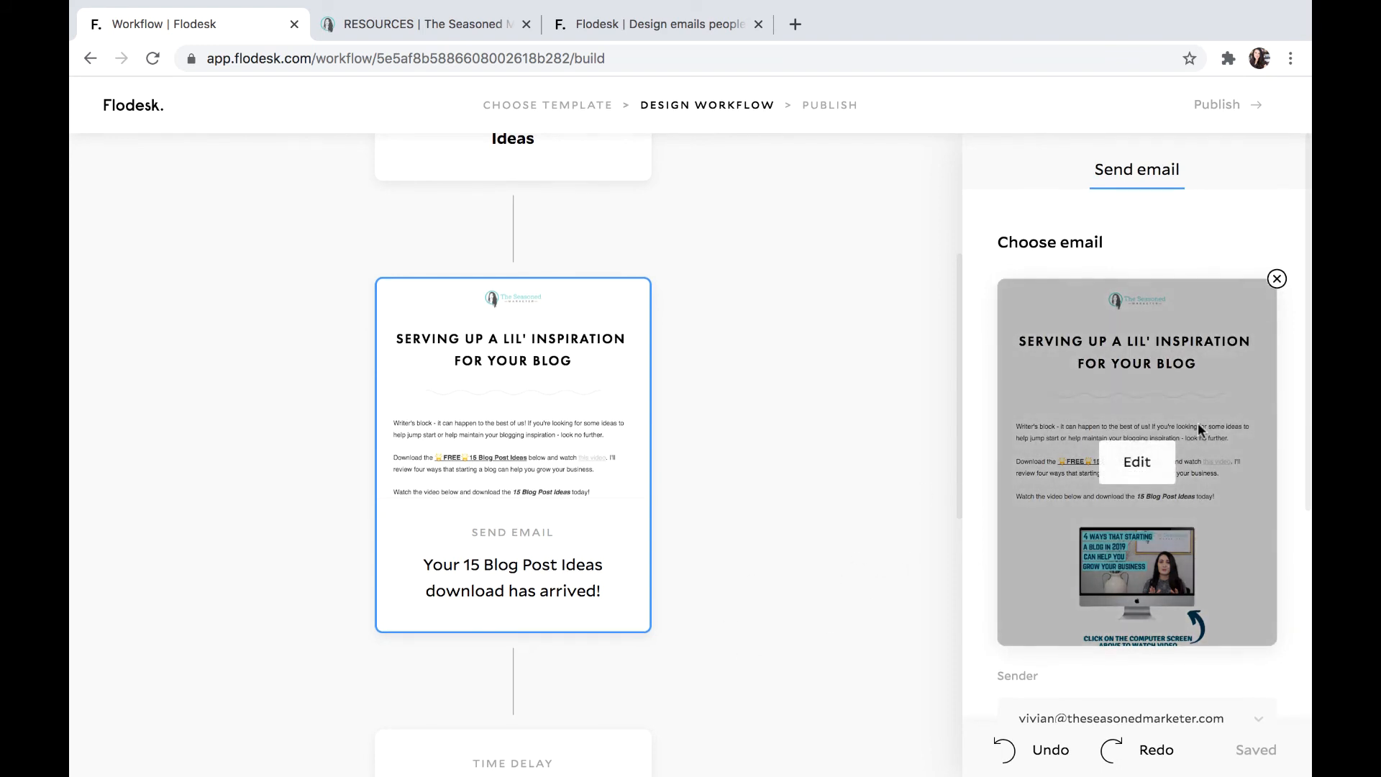
scroll(1114, 588, down, 2)
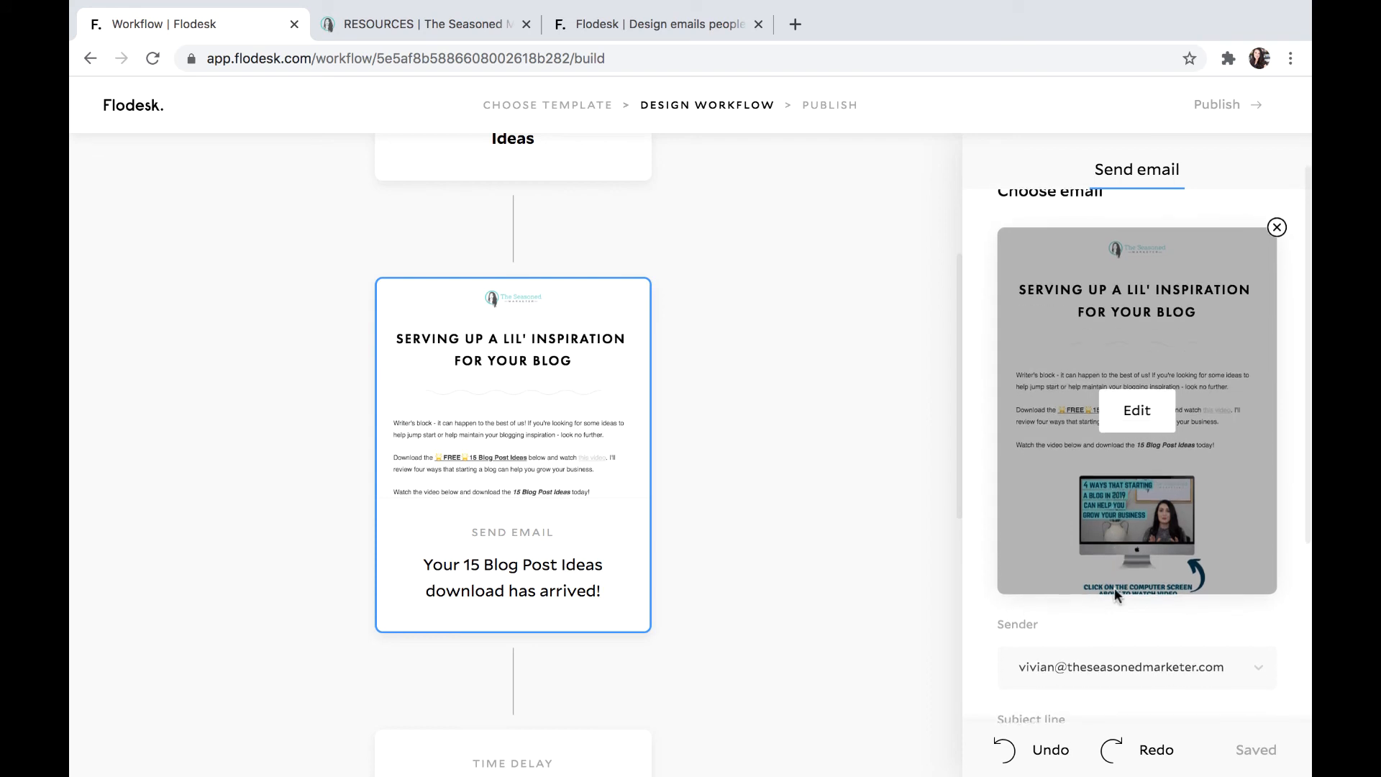
scroll(1115, 588, down, 3)
scroll(1114, 588, up, 5)
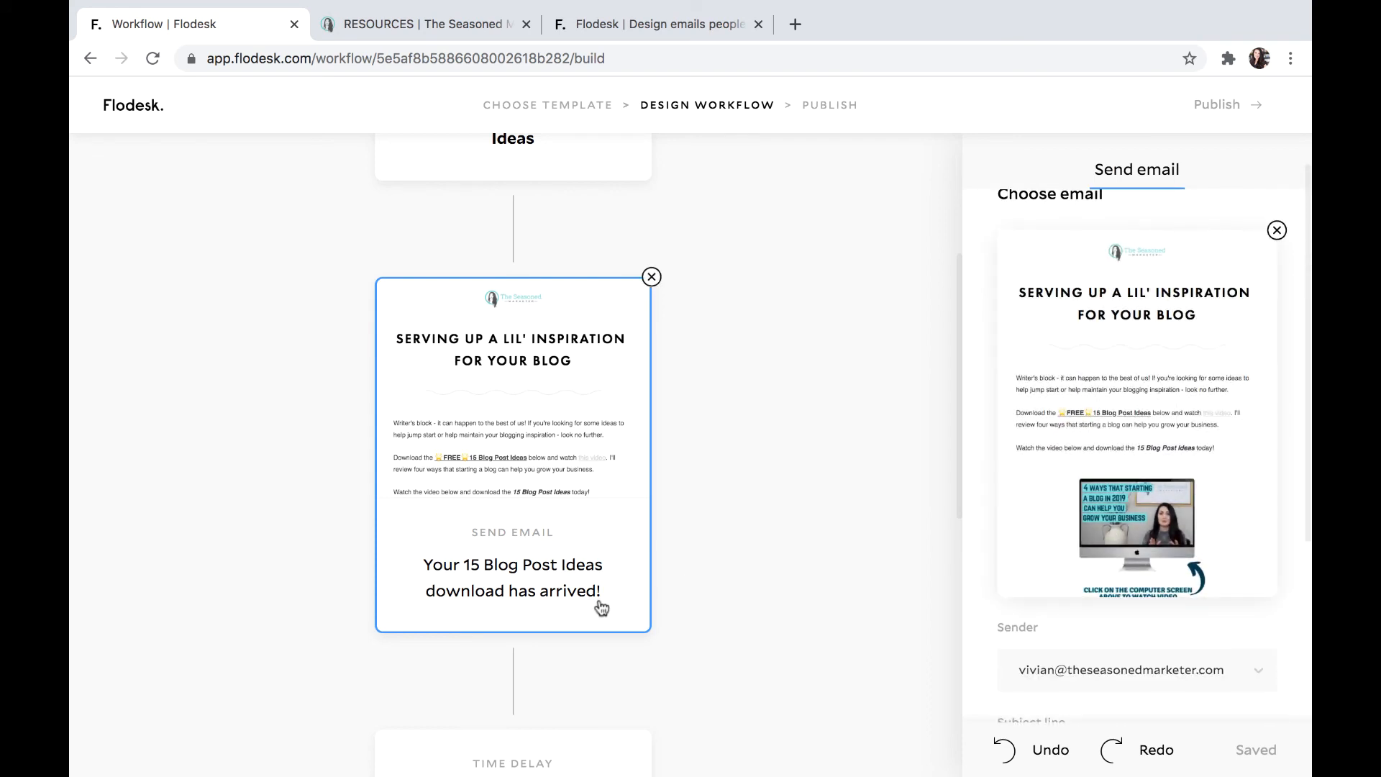
Review the workflow's time delay and select the "Welcome new subscriber!" email that follows it.
scroll(602, 605, down, 2)
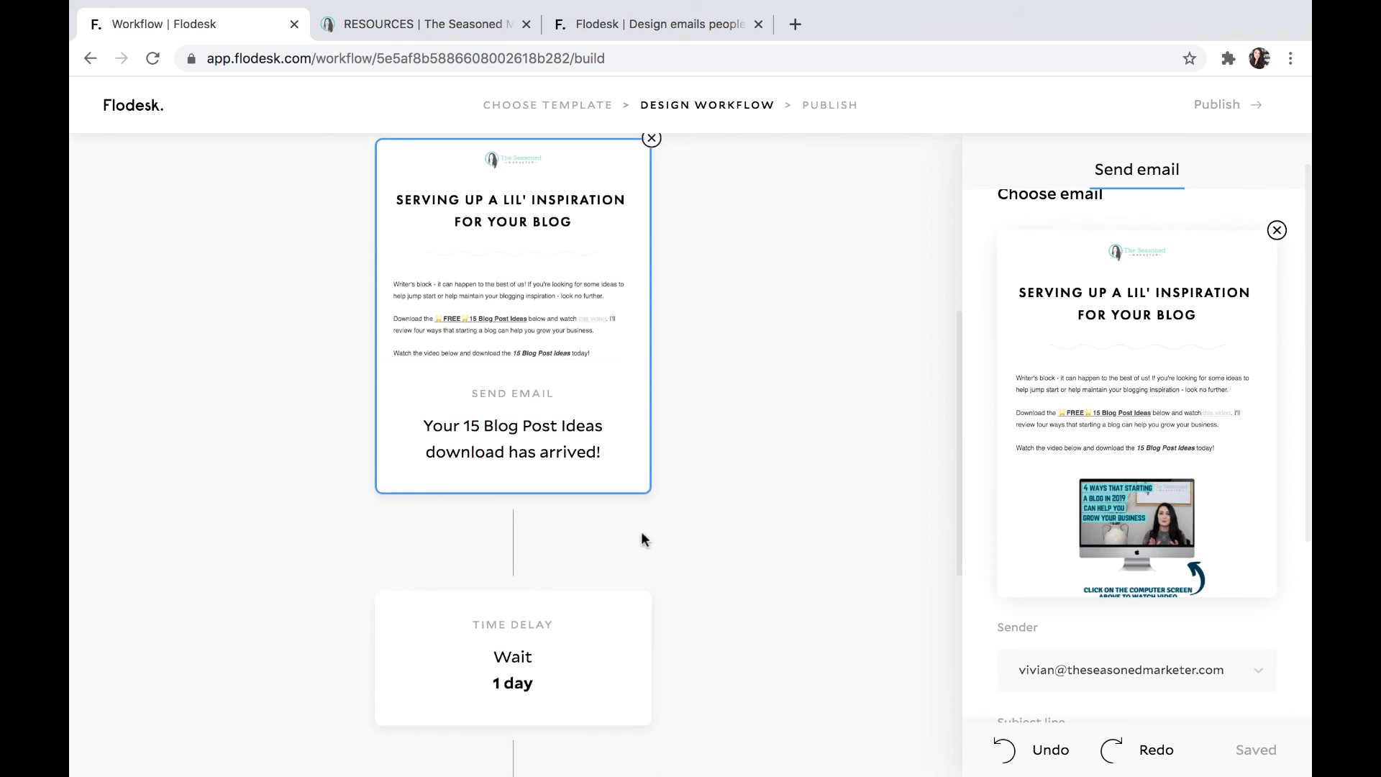
scroll(618, 547, down, 2)
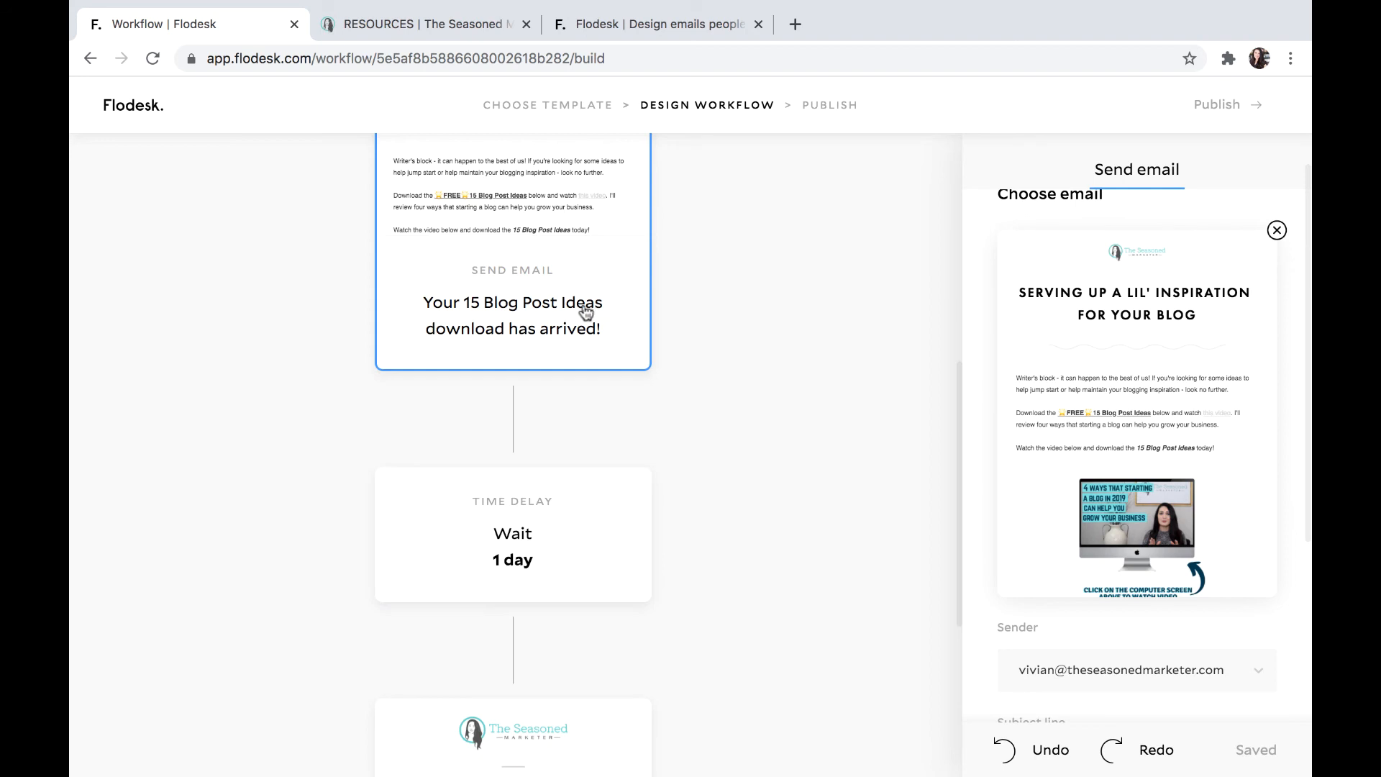
scroll(576, 604, down, 5)
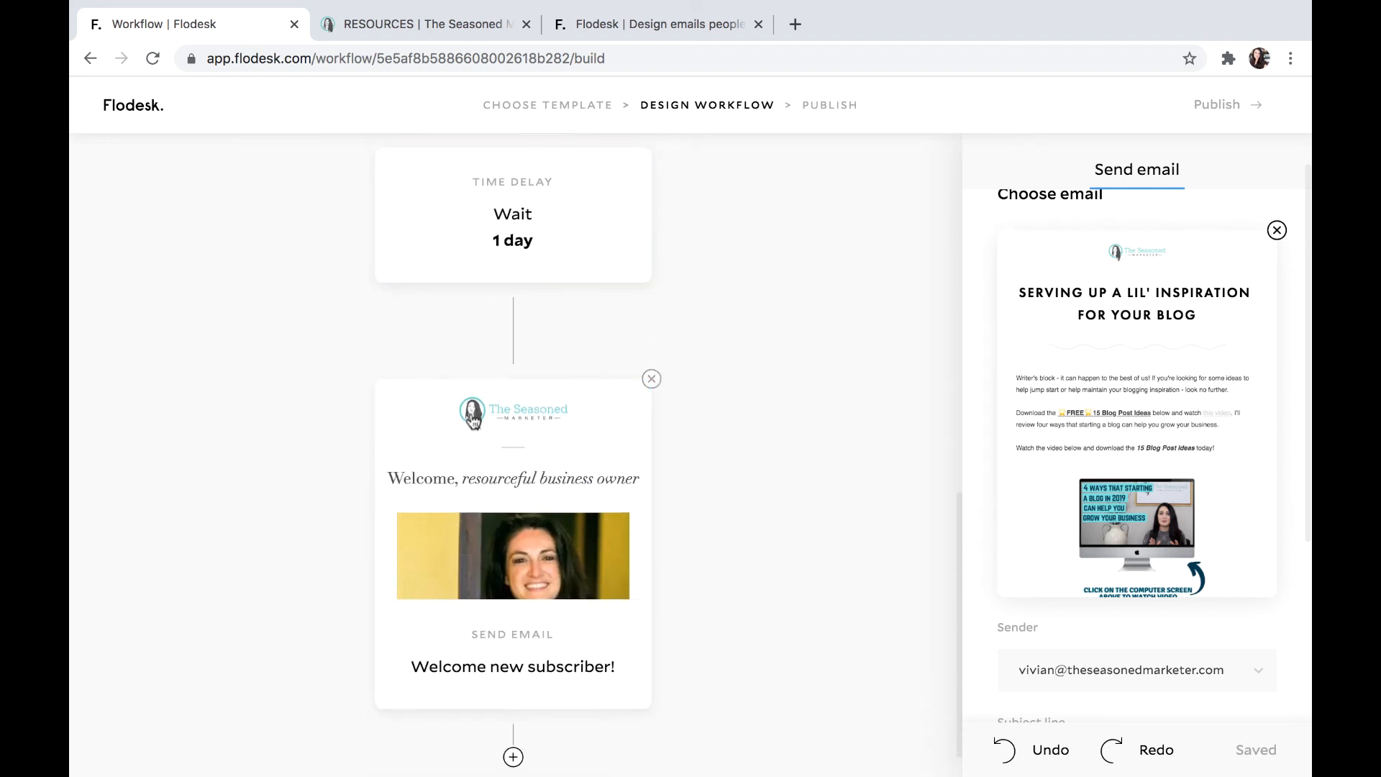
click(590, 456)
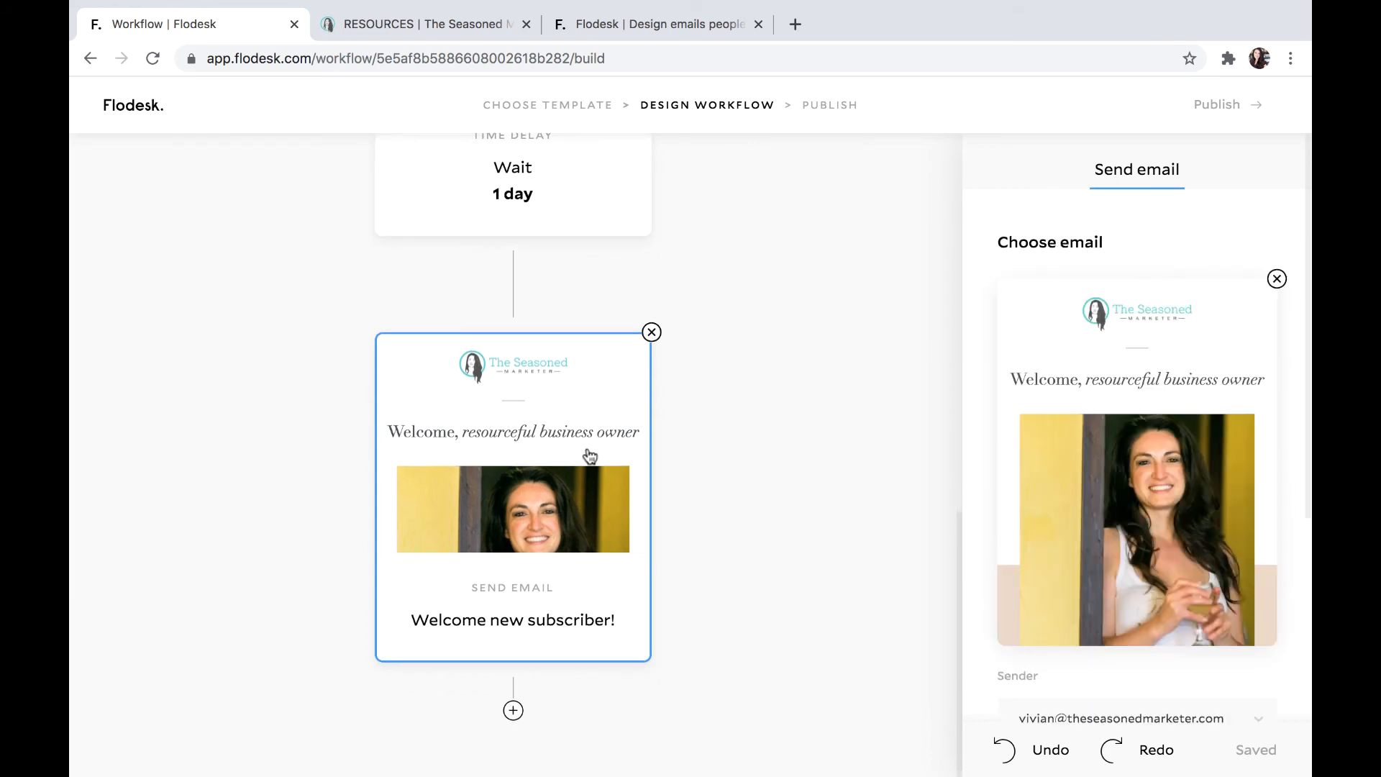
Open the "Welcome new subscriber!" email for editing, keeping legacy Layouts for this email.
mouse_move(1143, 471)
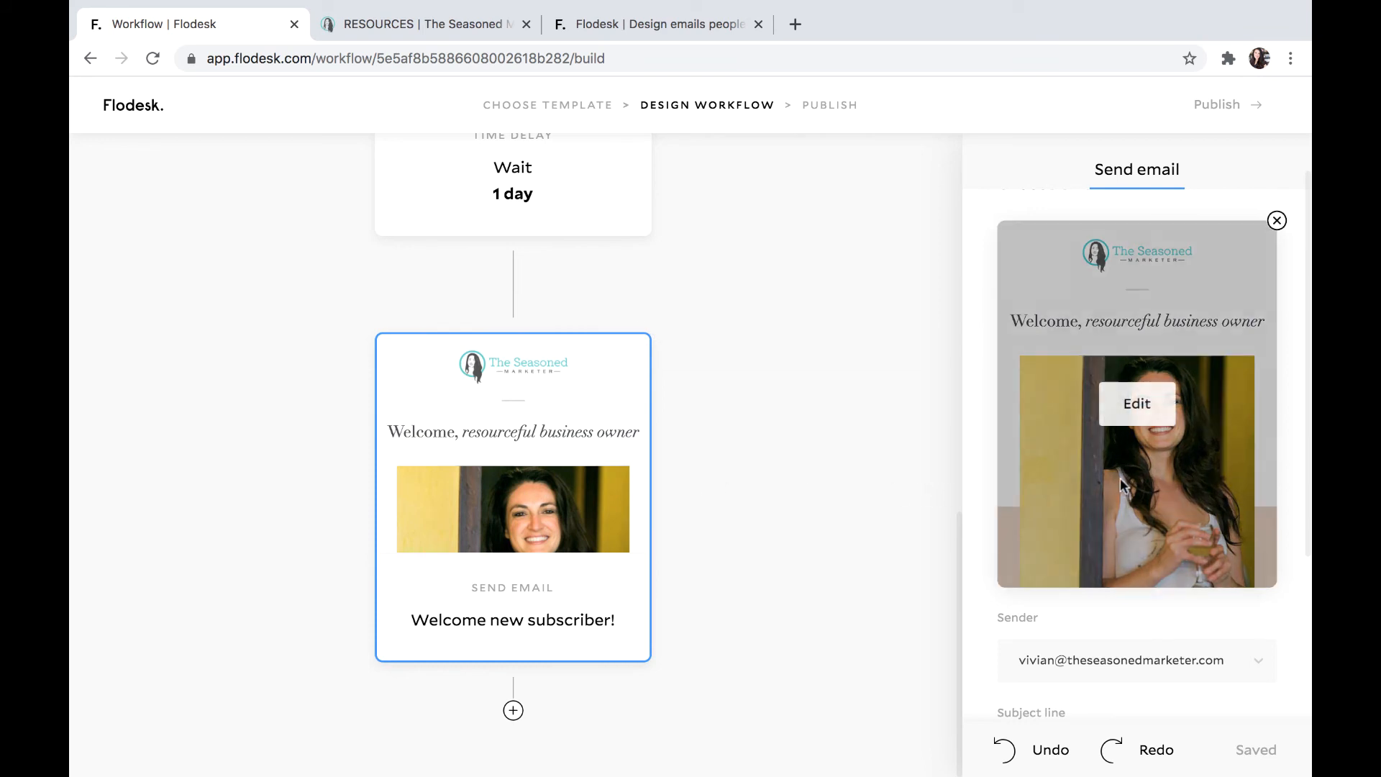
scroll(1120, 477, down, 3)
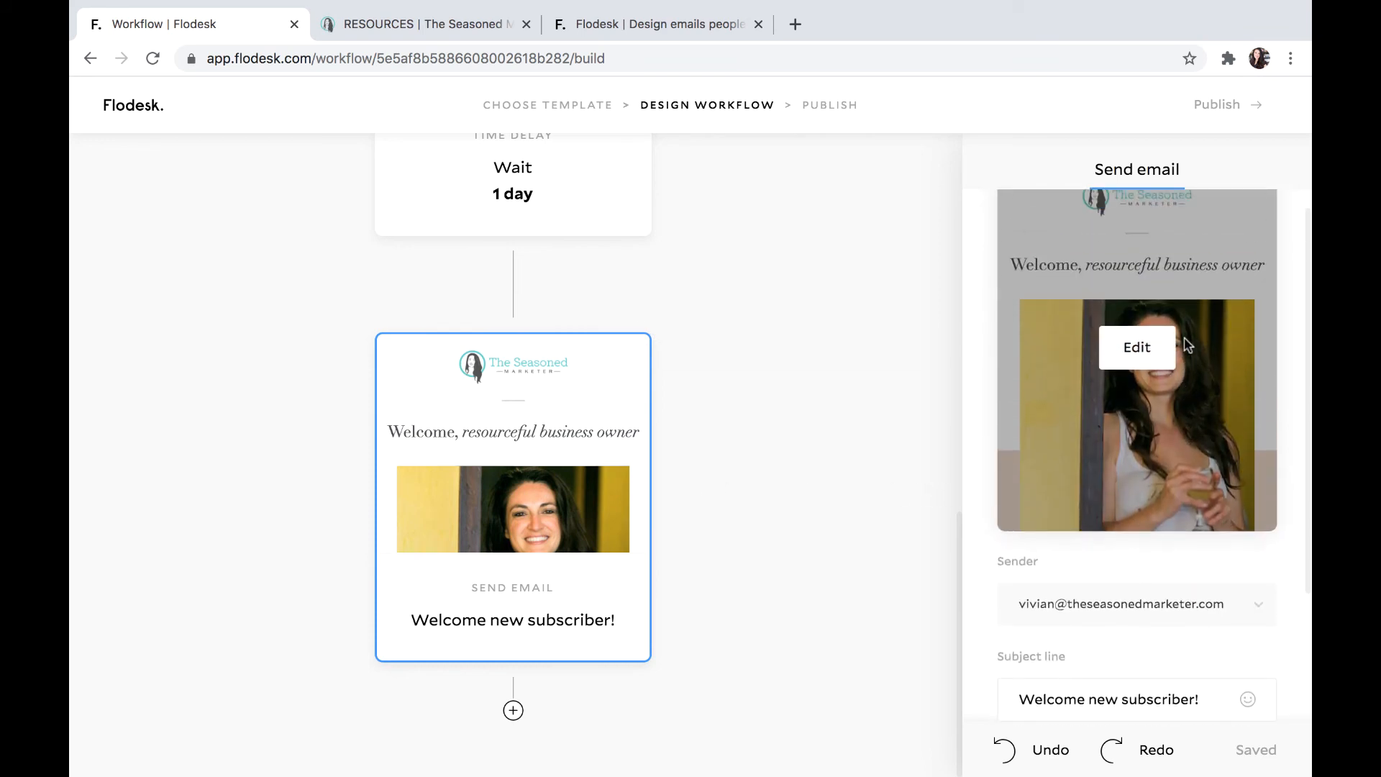
click(1151, 357)
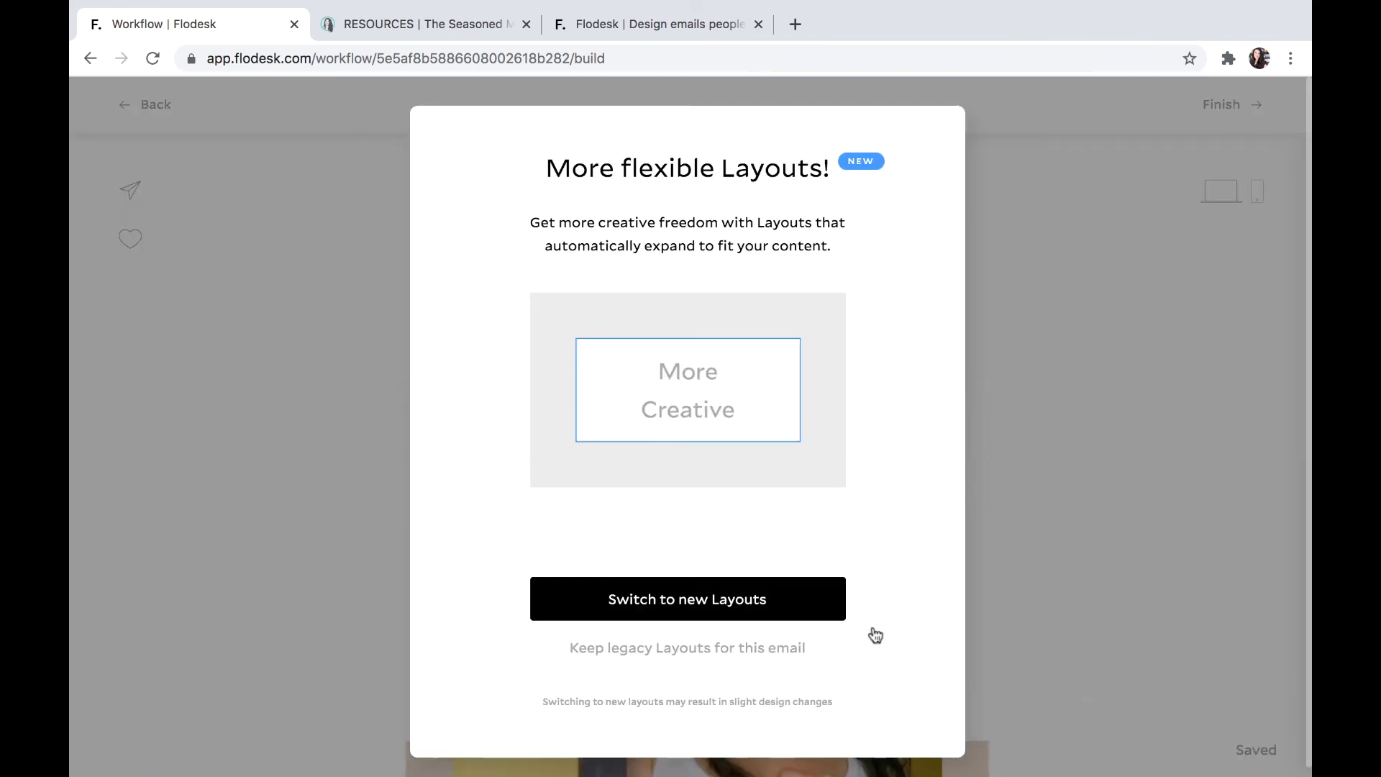
click(741, 650)
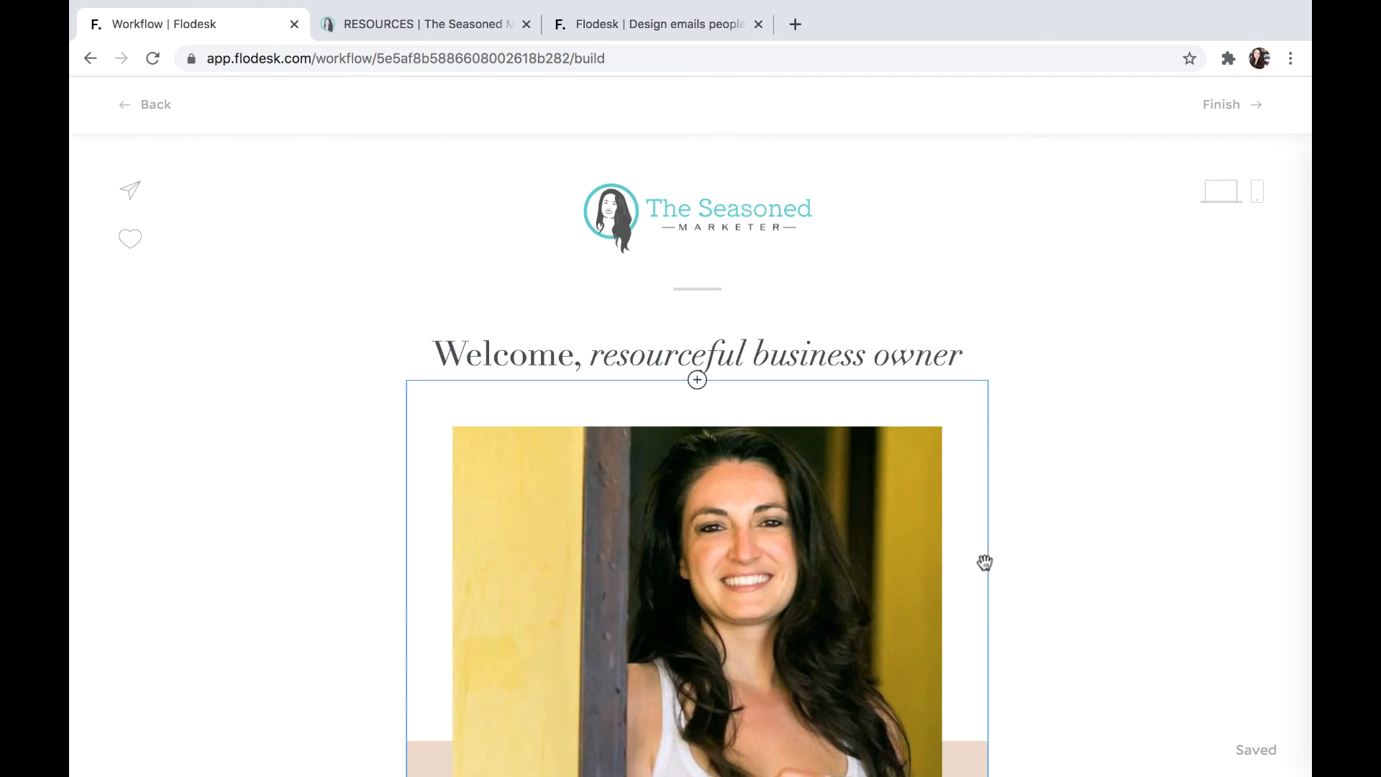
Review the whole welcome email, from the logo and photo through the message and signature to the Instagram block and footer.
scroll(983, 562, down, 6)
scroll(983, 562, down, 1)
scroll(983, 564, up, 3)
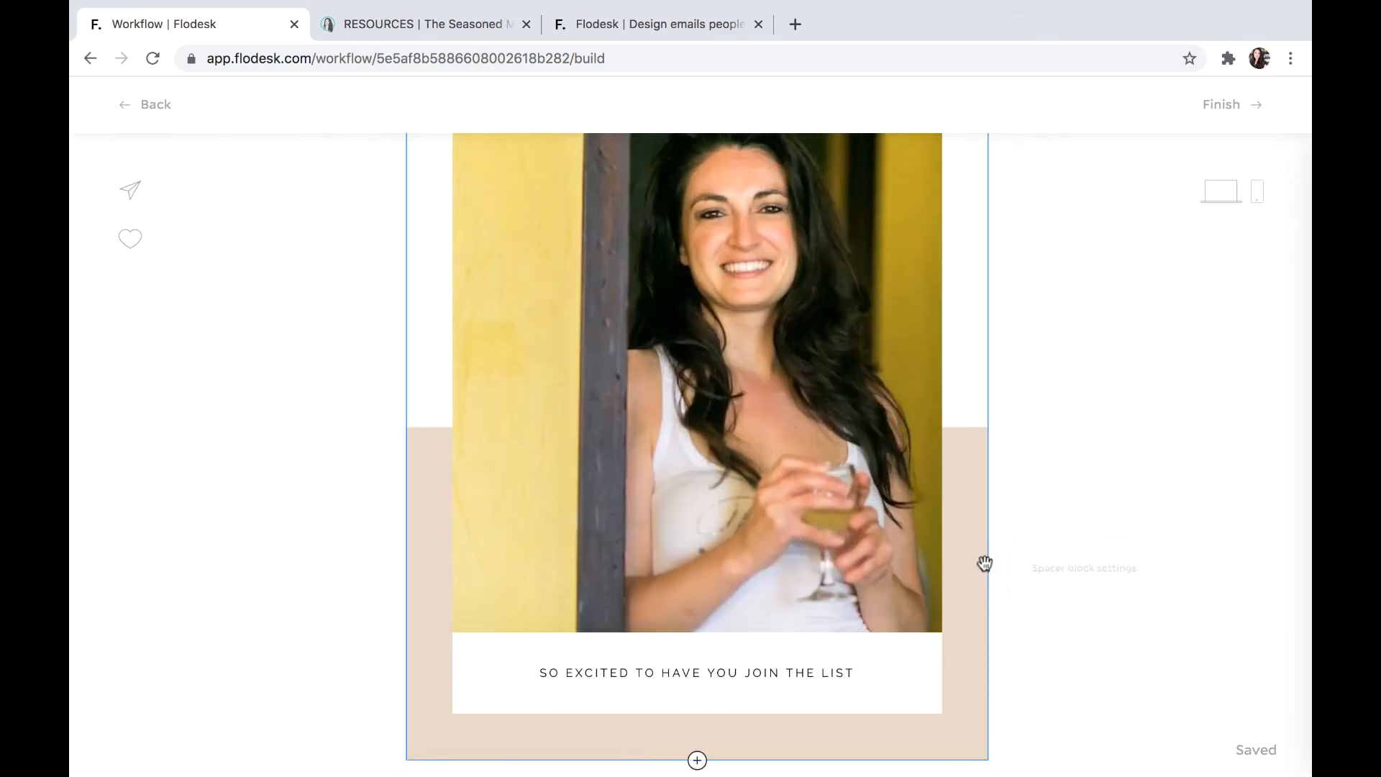
scroll(983, 563, down, 5)
scroll(983, 563, down, 3)
scroll(983, 563, down, 6)
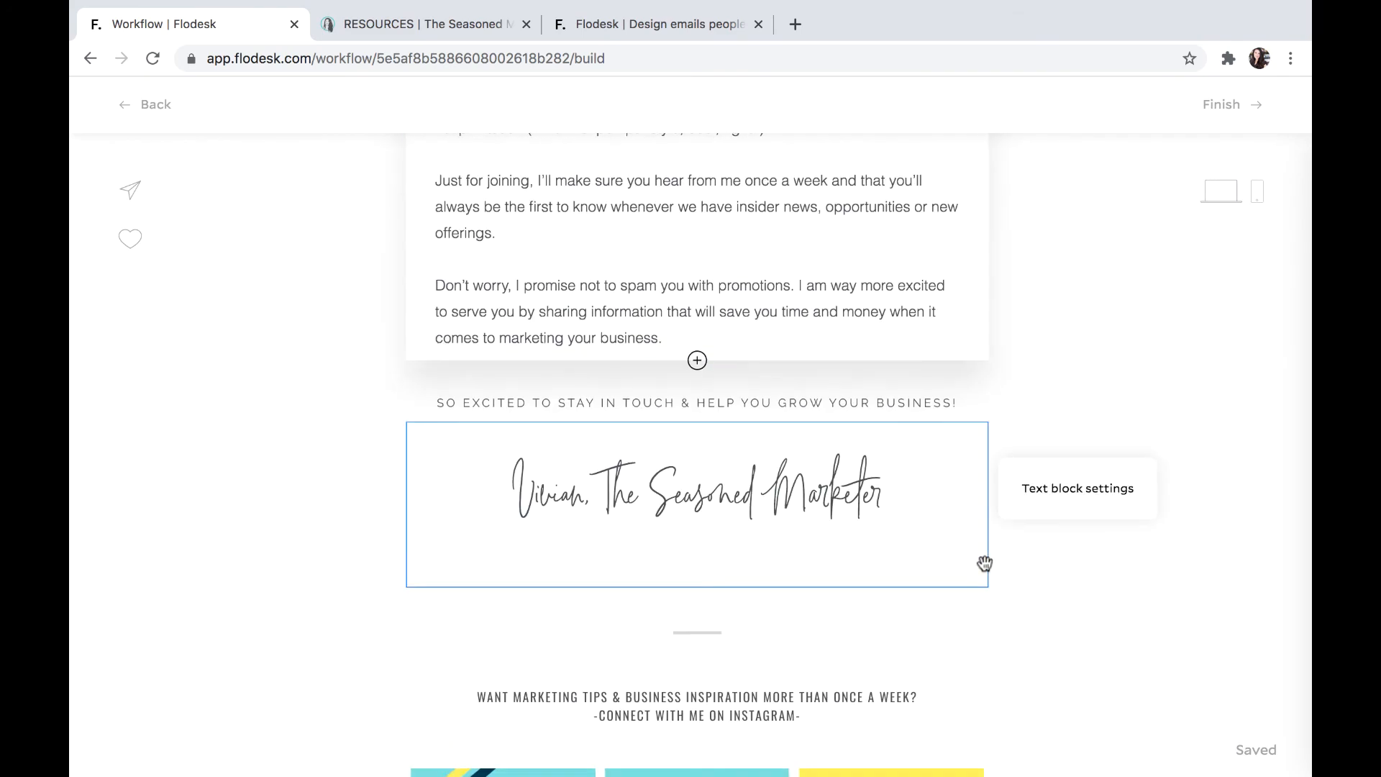
scroll(984, 563, down, 5)
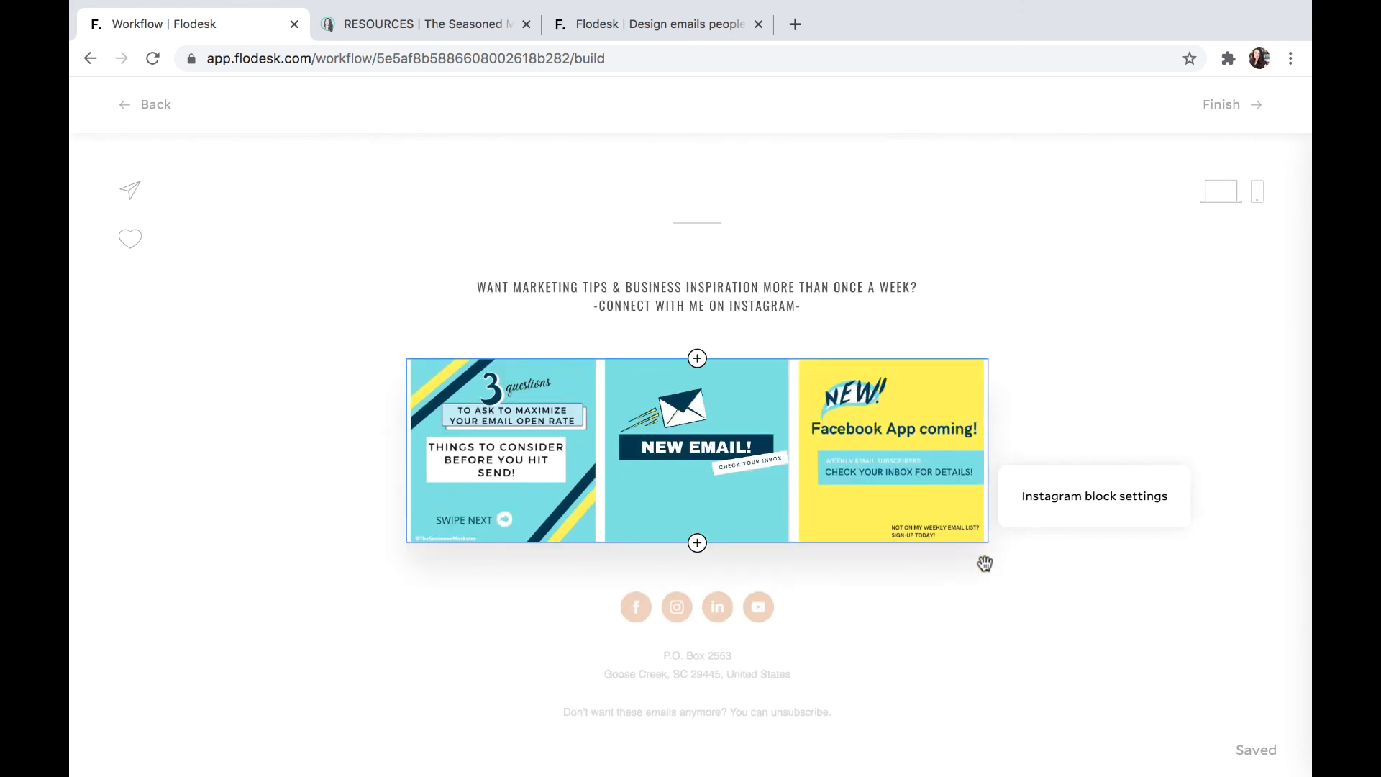
scroll(983, 561, up, 15)
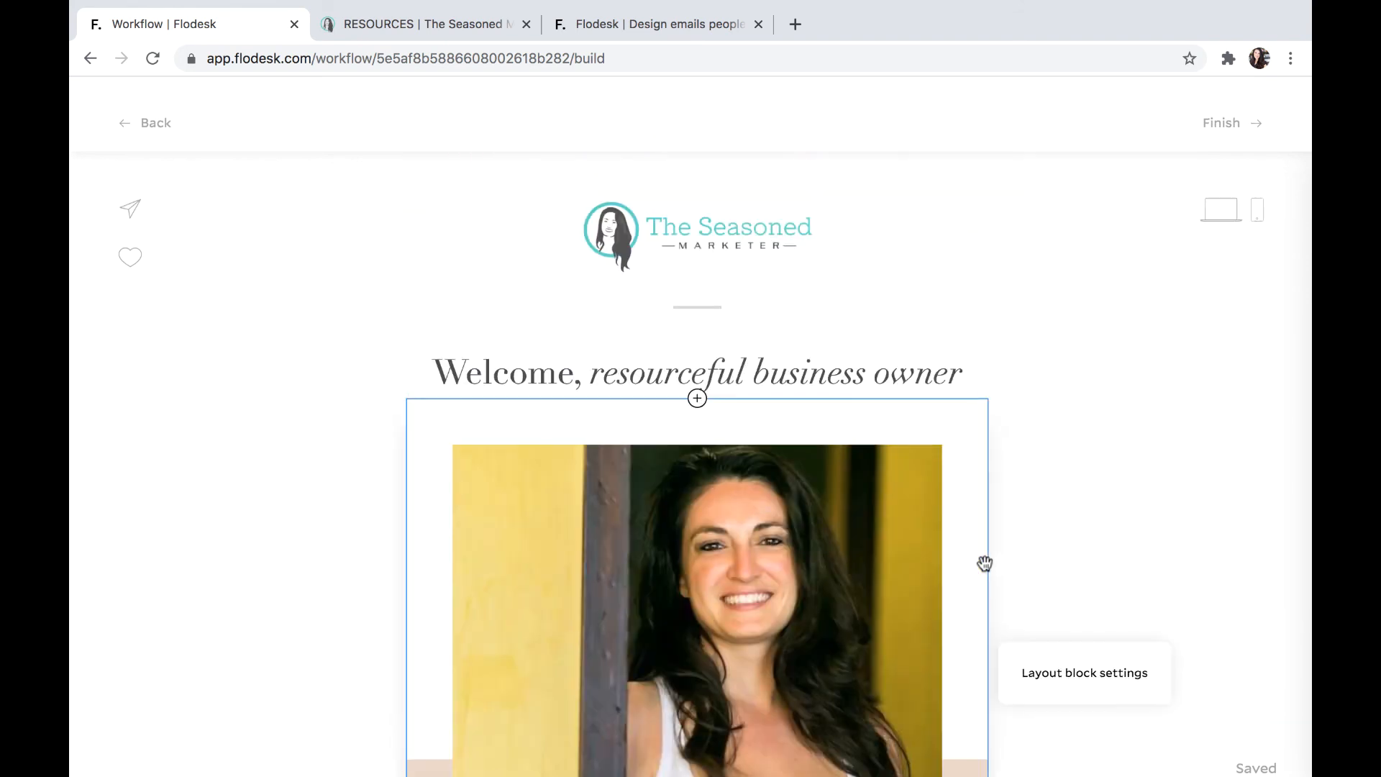
Leave the email editor for the workflow list, declining the offer to pause and edit the workflow.
click(92, 59)
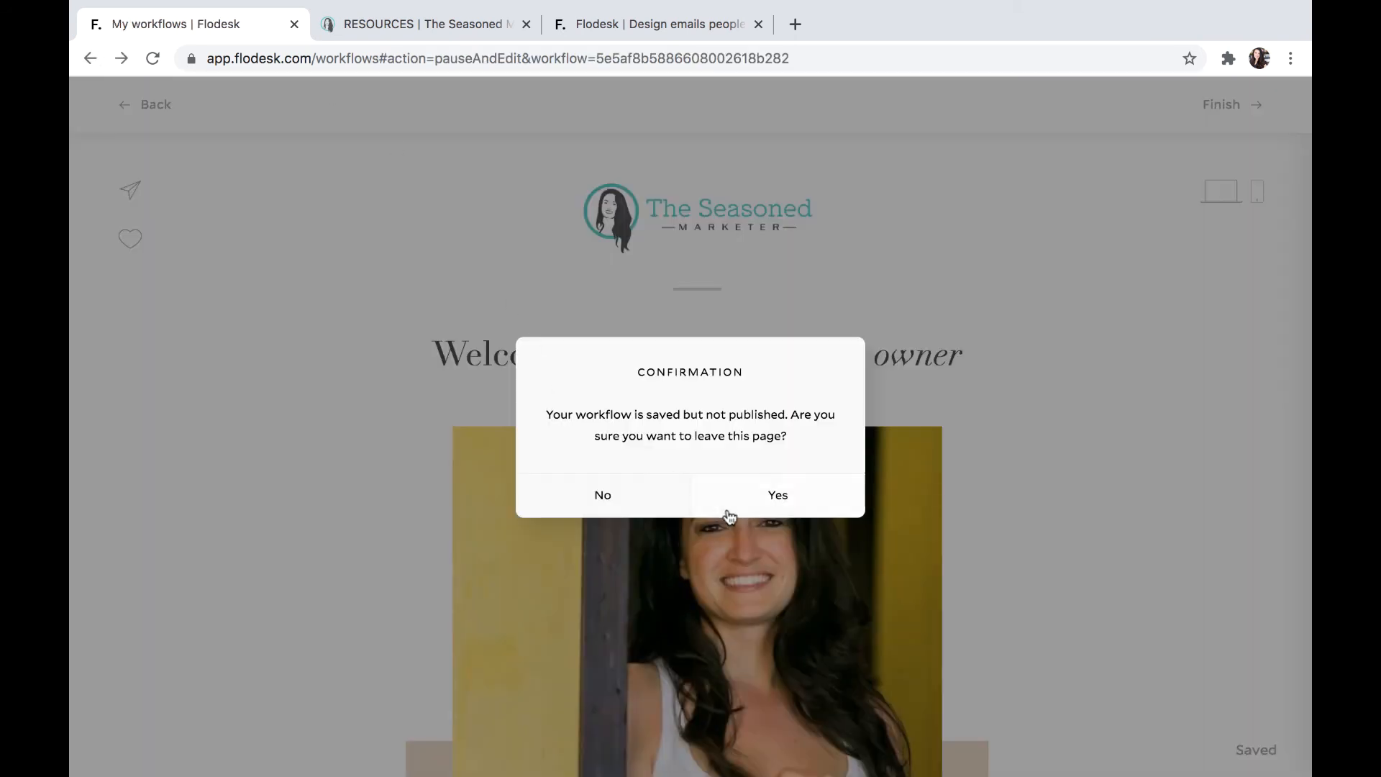
click(767, 503)
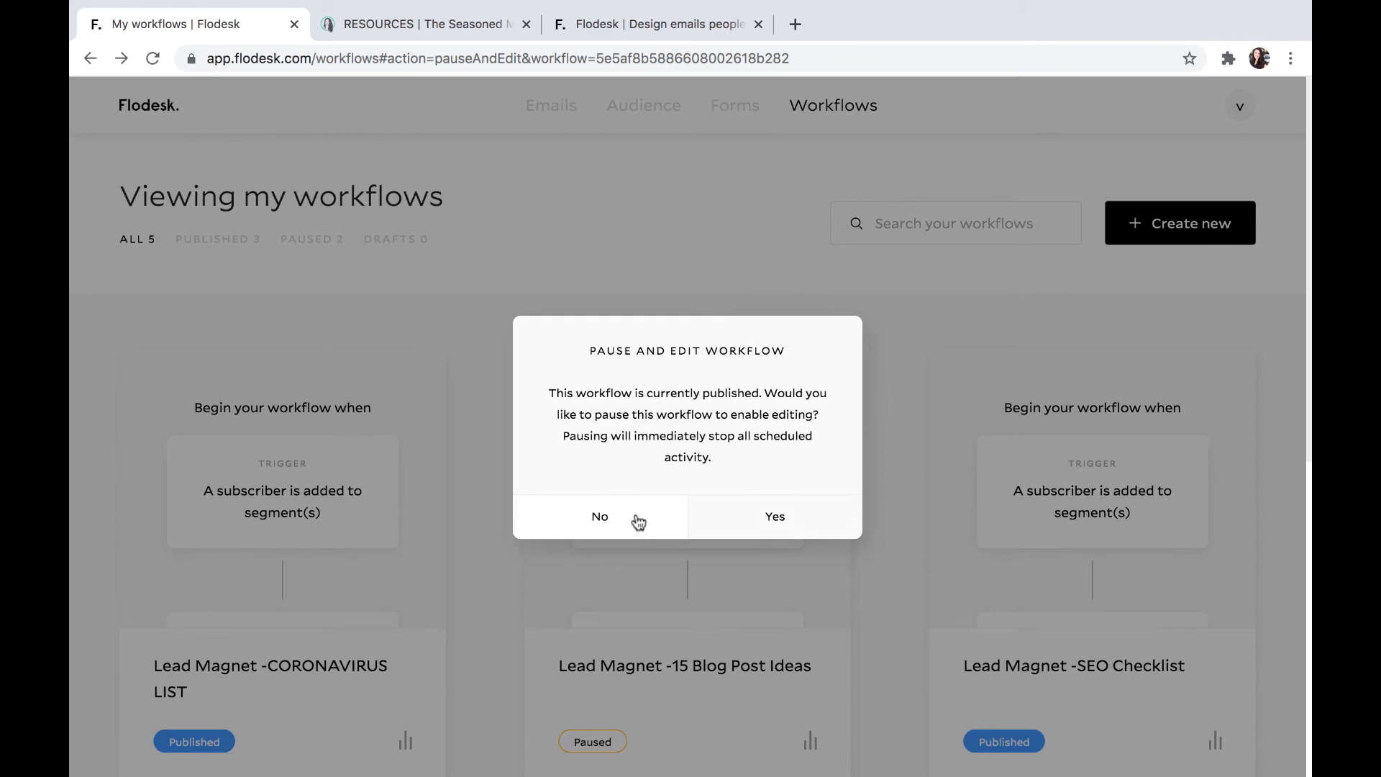
click(638, 514)
Reopen the paused "Lead Magnet -15 Blog Post Ideas" workflow and review its trigger, both emails and the time delay between them.
scroll(776, 320, down, 1)
scroll(775, 325, down, 1)
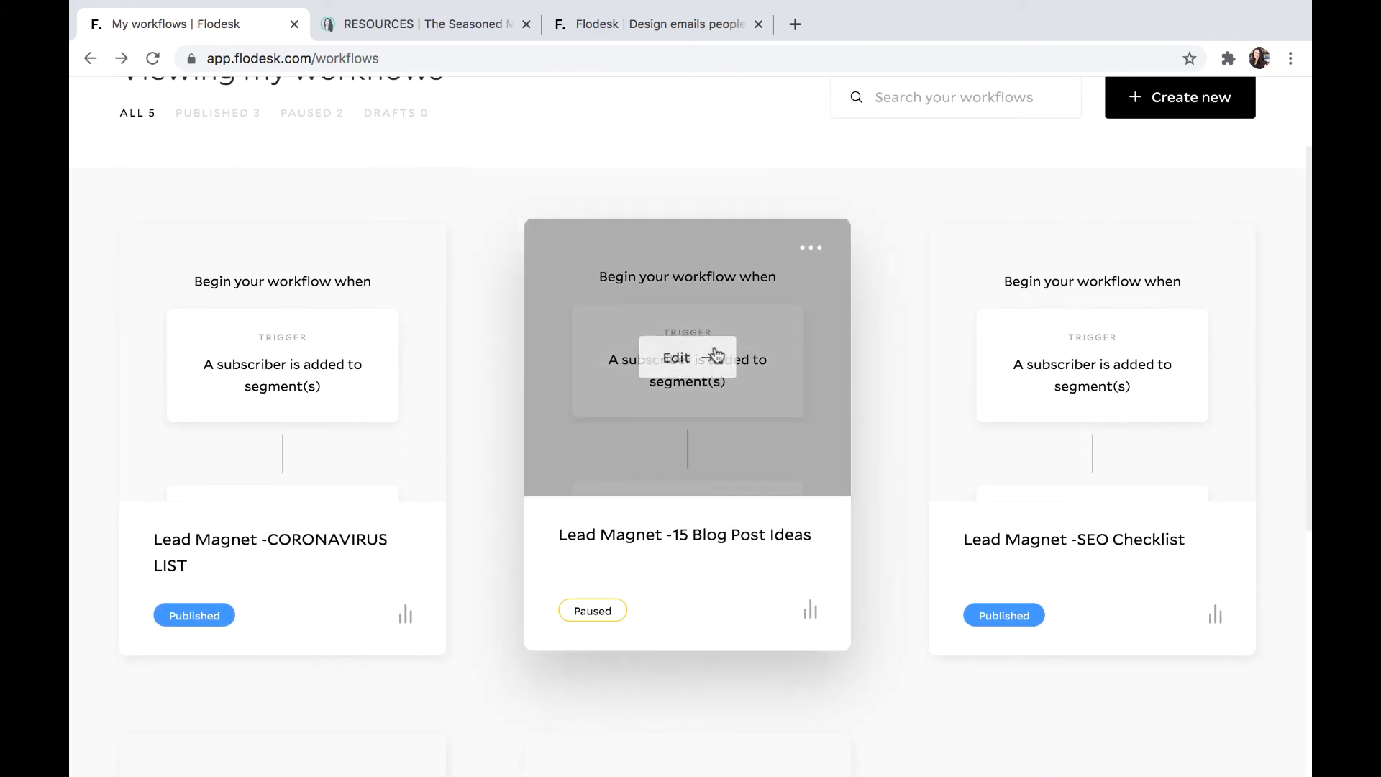
click(681, 358)
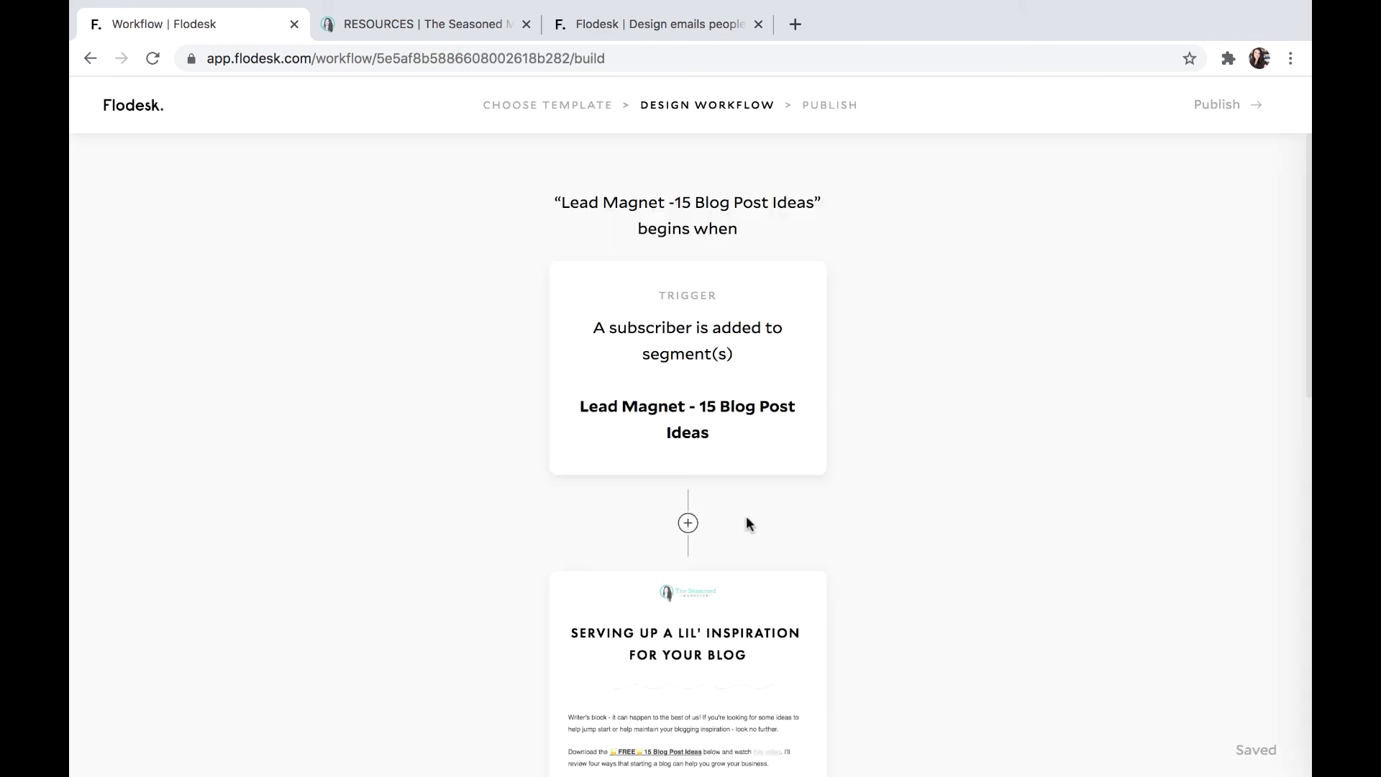
scroll(746, 521, down, 12)
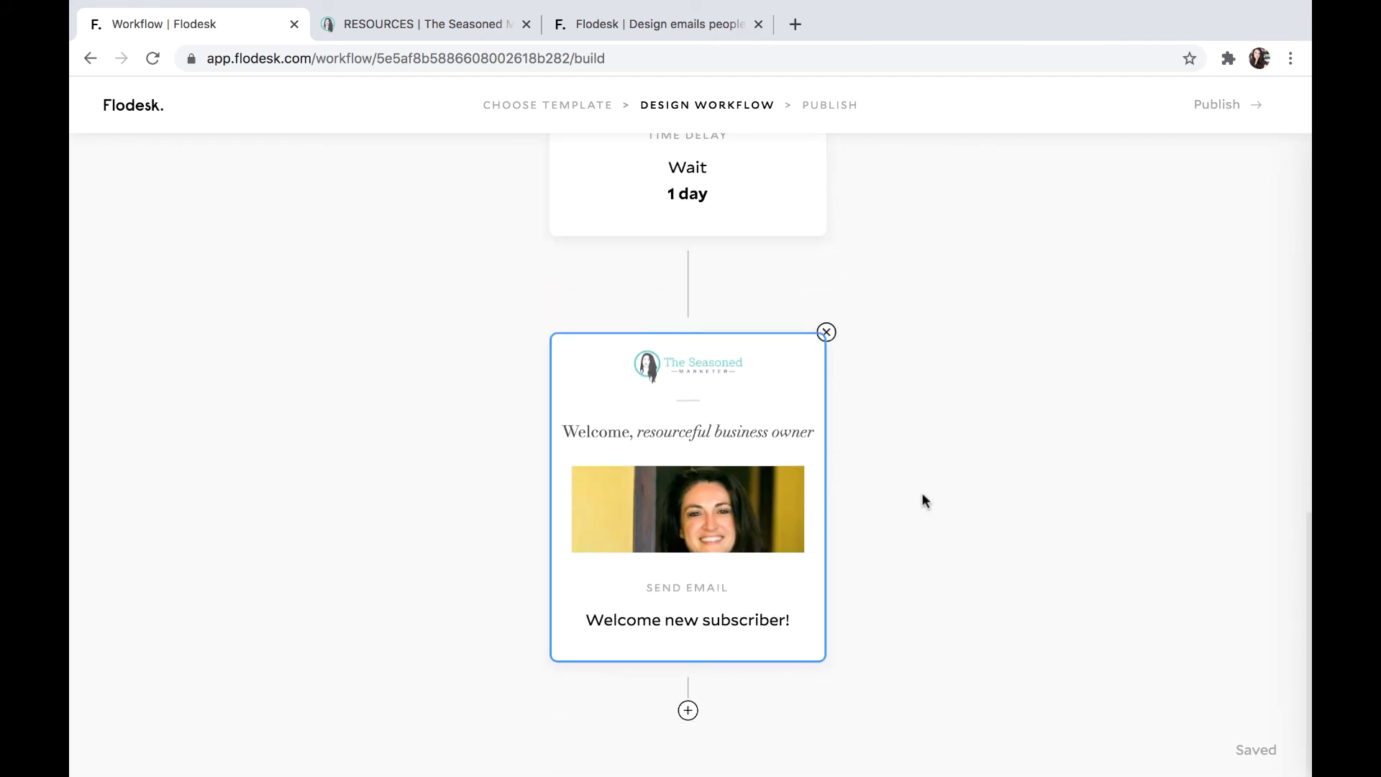
scroll(965, 497, up, 7)
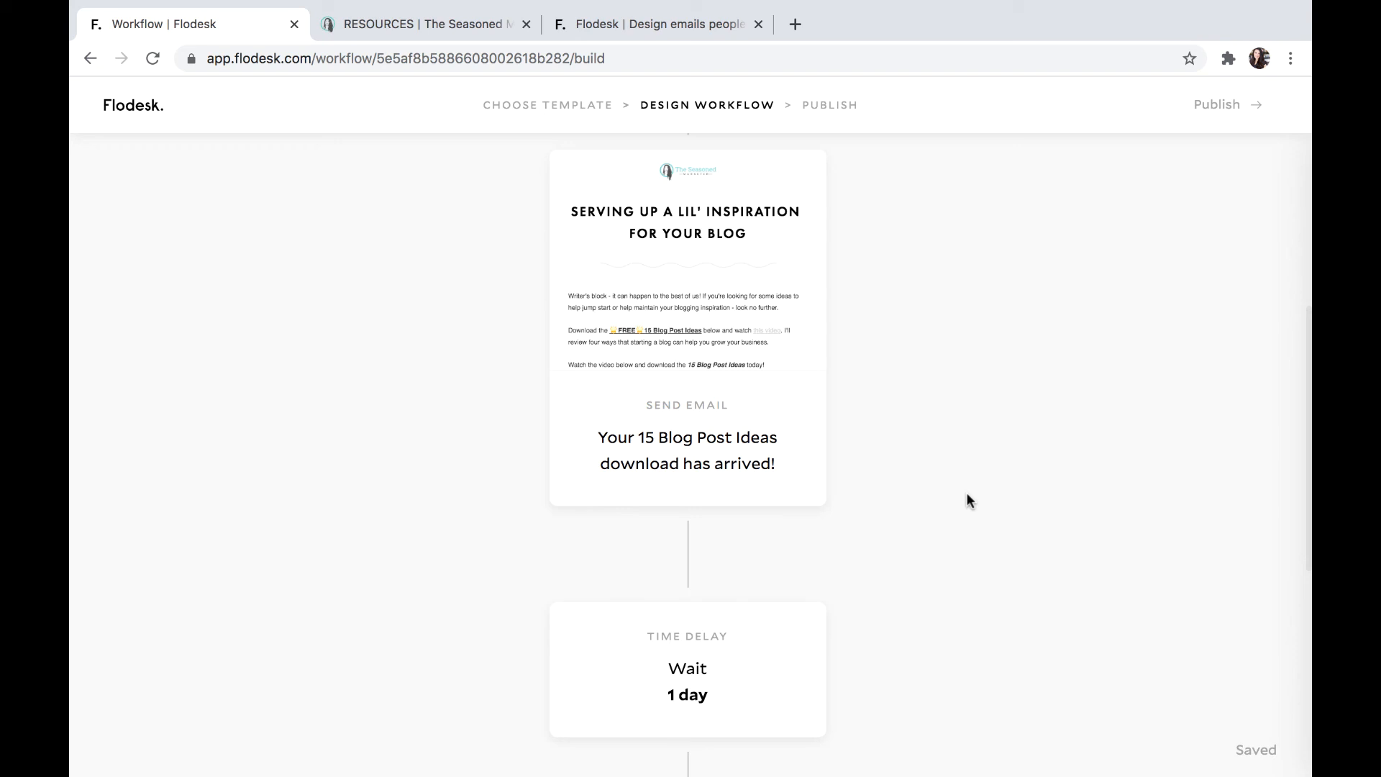
scroll(791, 647, down, 1)
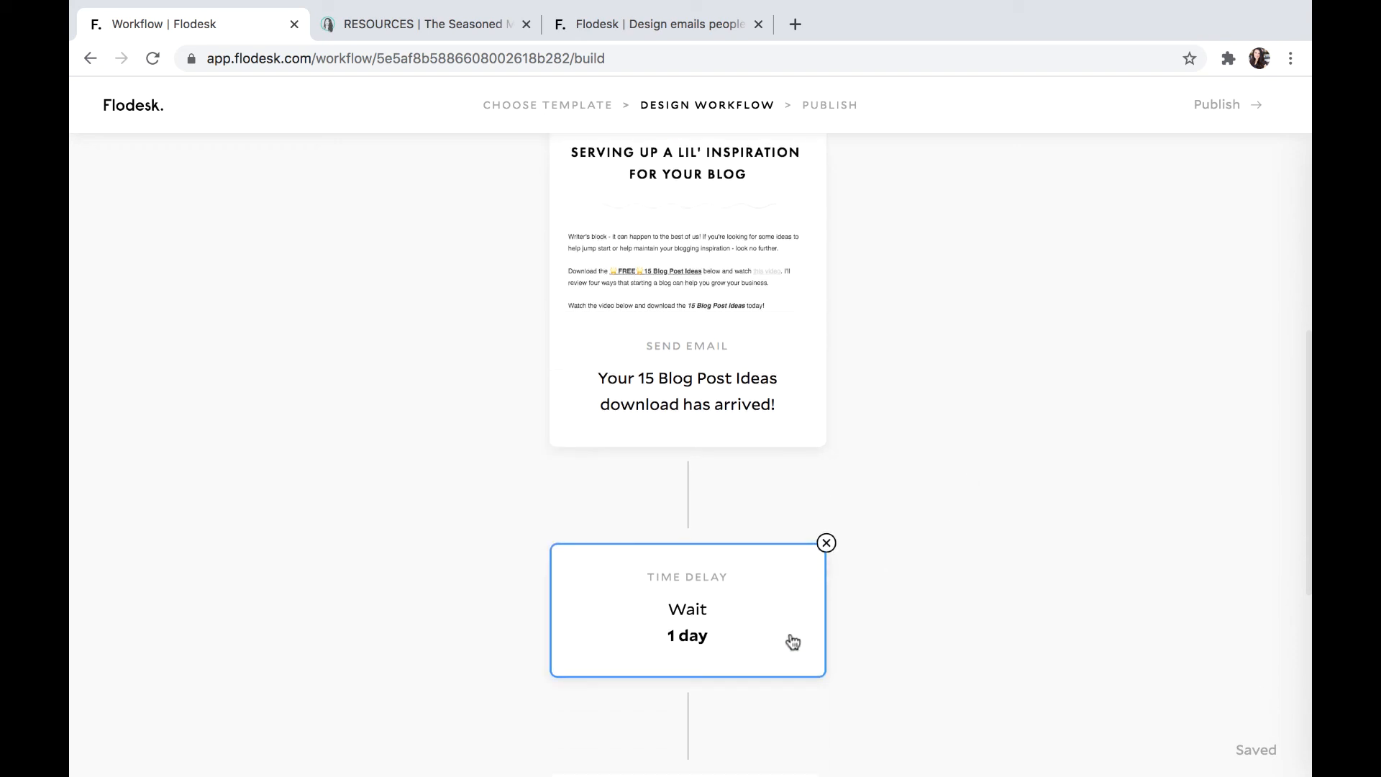
scroll(1005, 616, down, 6)
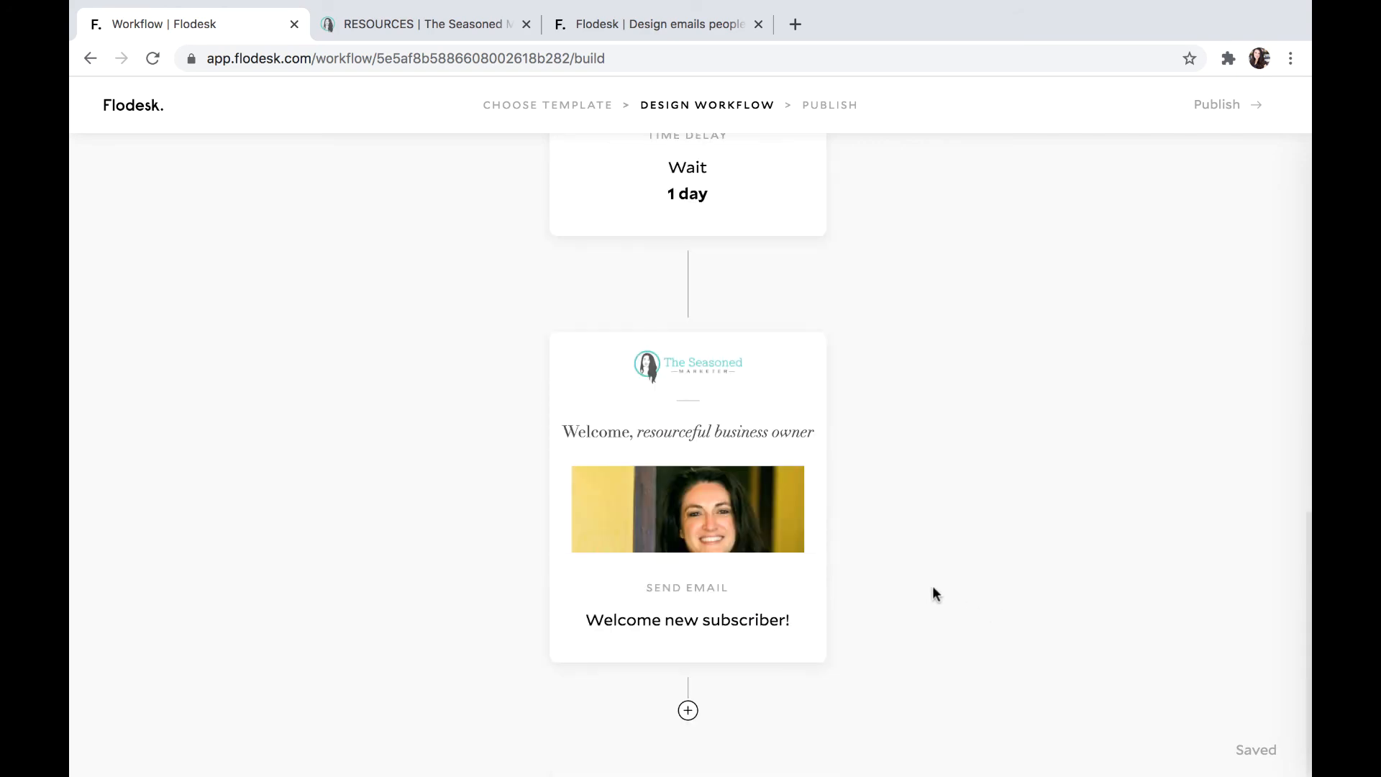
scroll(932, 585, up, 9)
scroll(833, 325, up, 4)
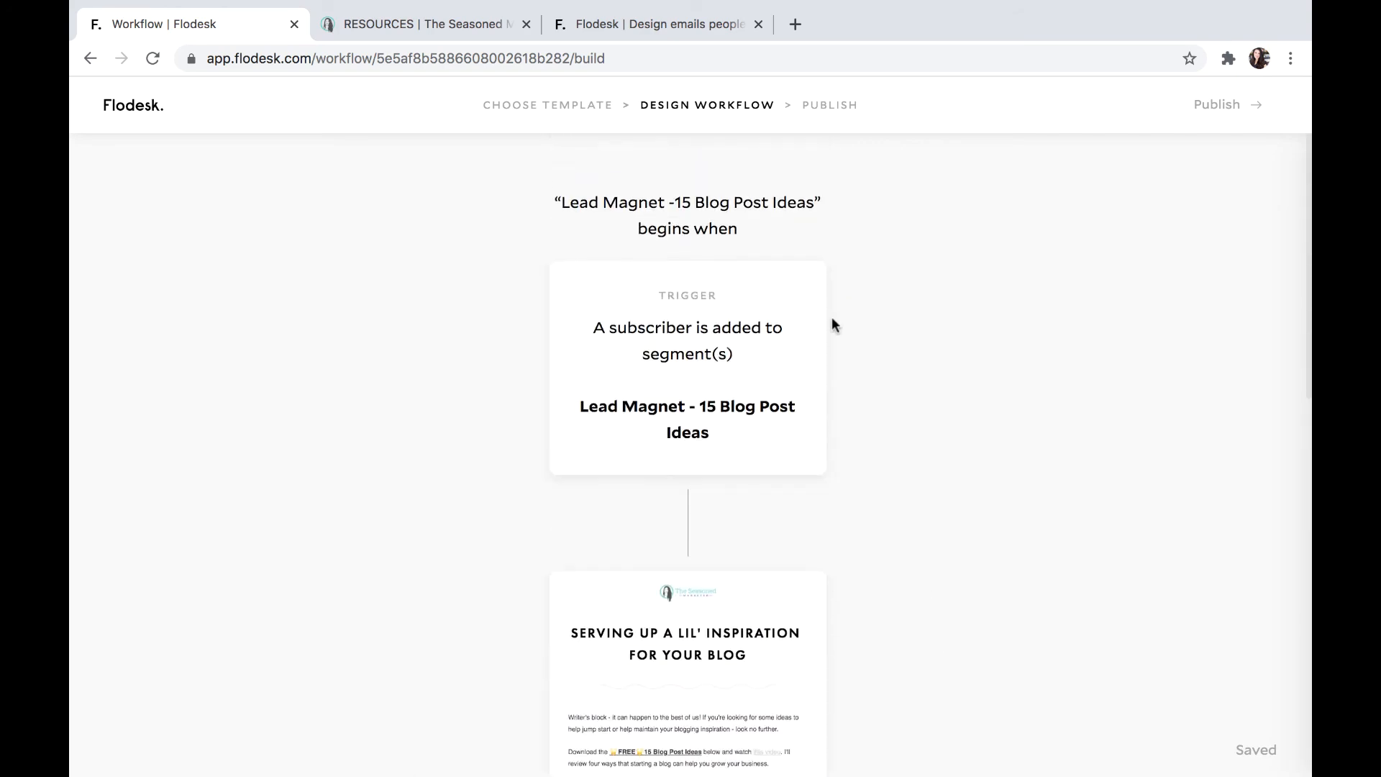
Exit to the workflow list, reopen the paused "Lead Magnet -15 Blog Post Ideas" workflow and publish it.
click(153, 106)
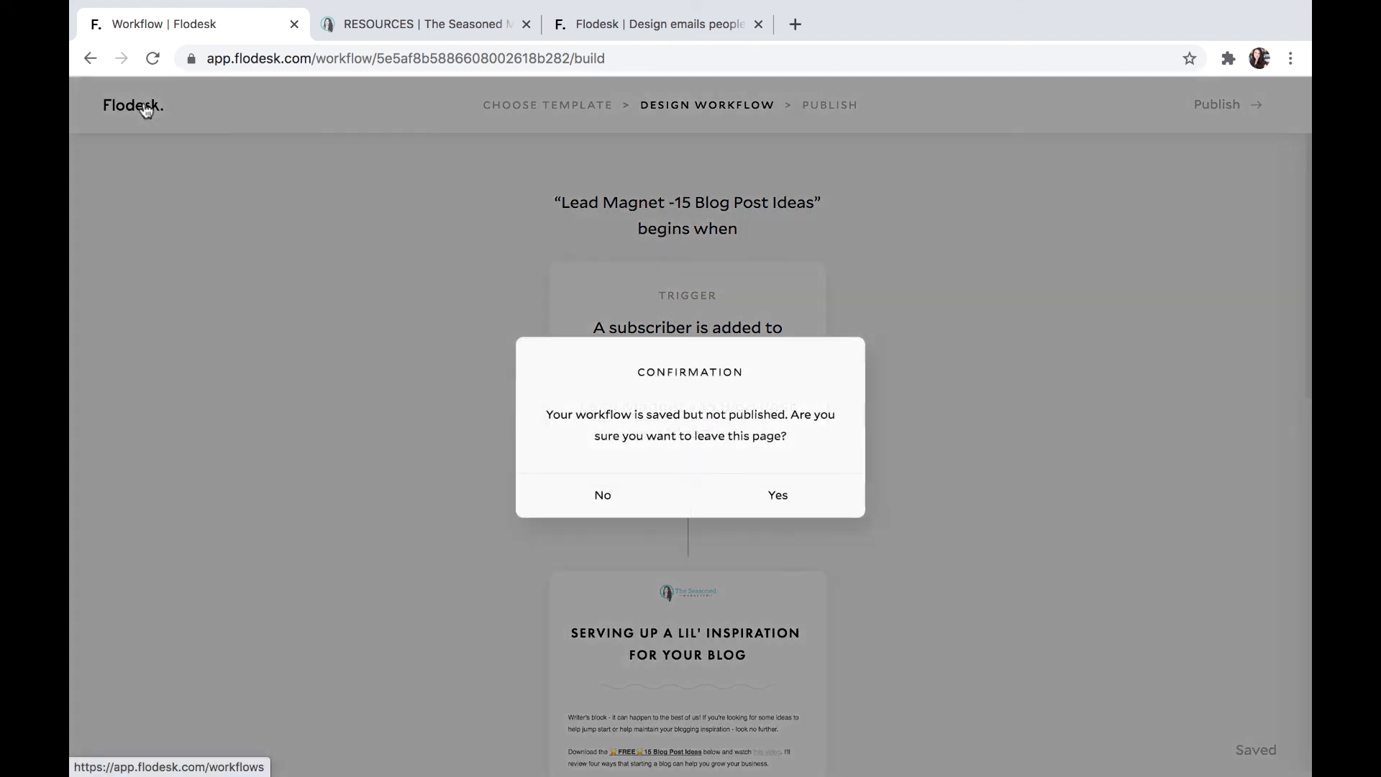
click(791, 498)
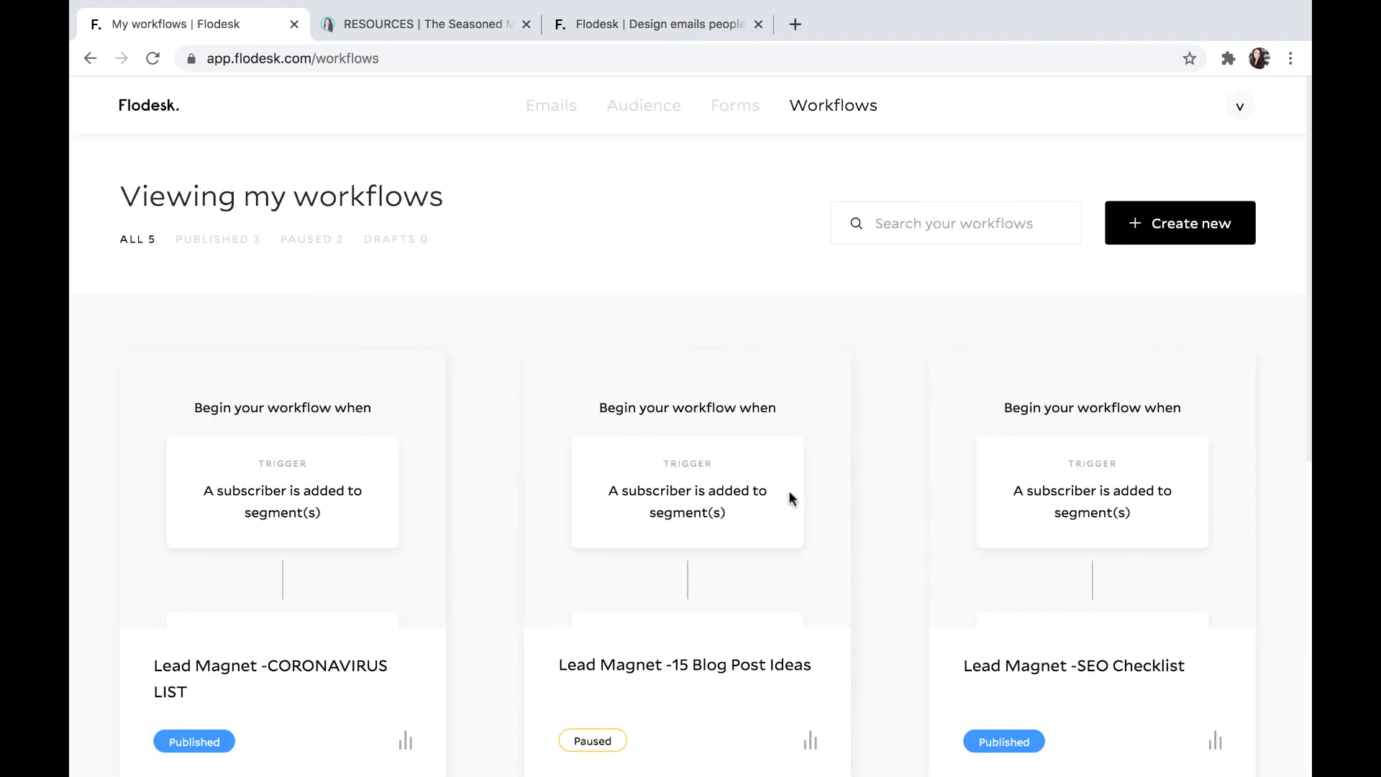
scroll(789, 496, down, 4)
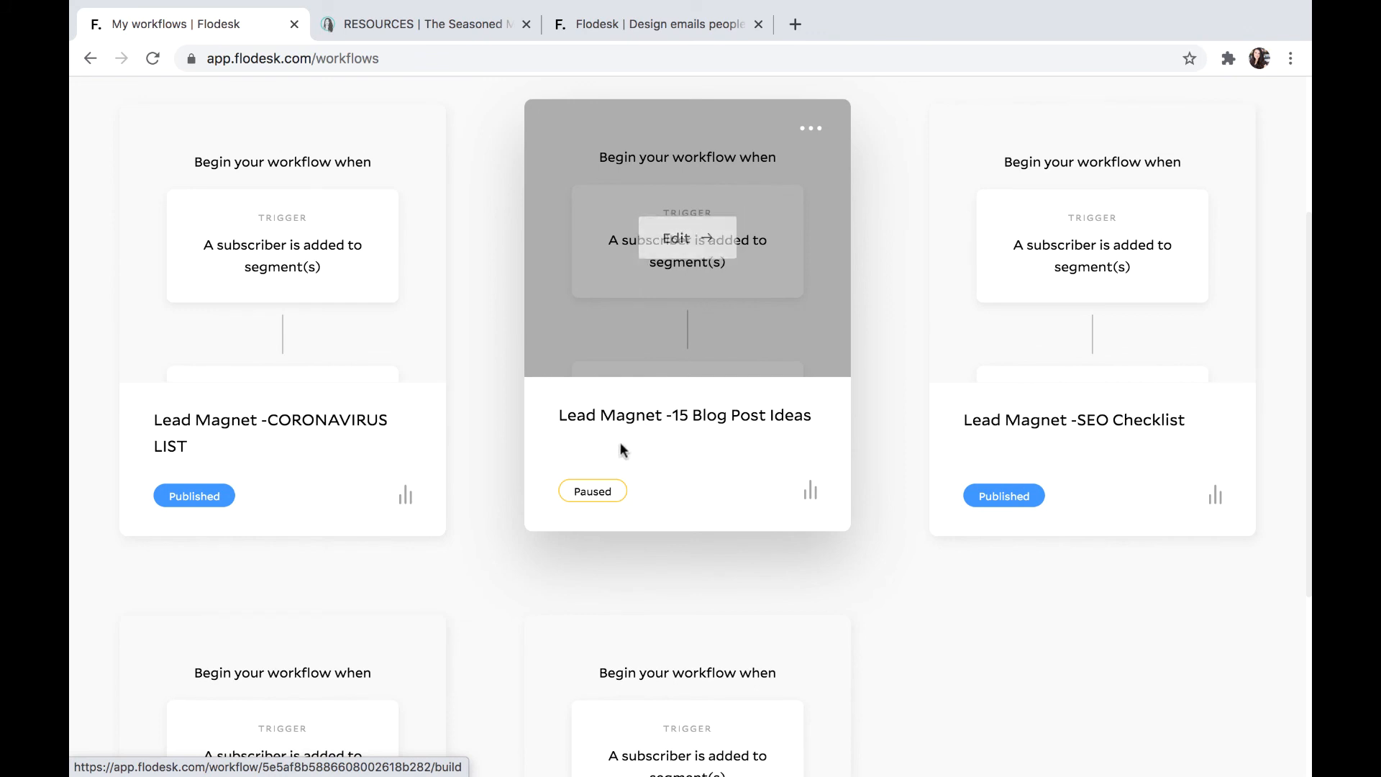
click(738, 230)
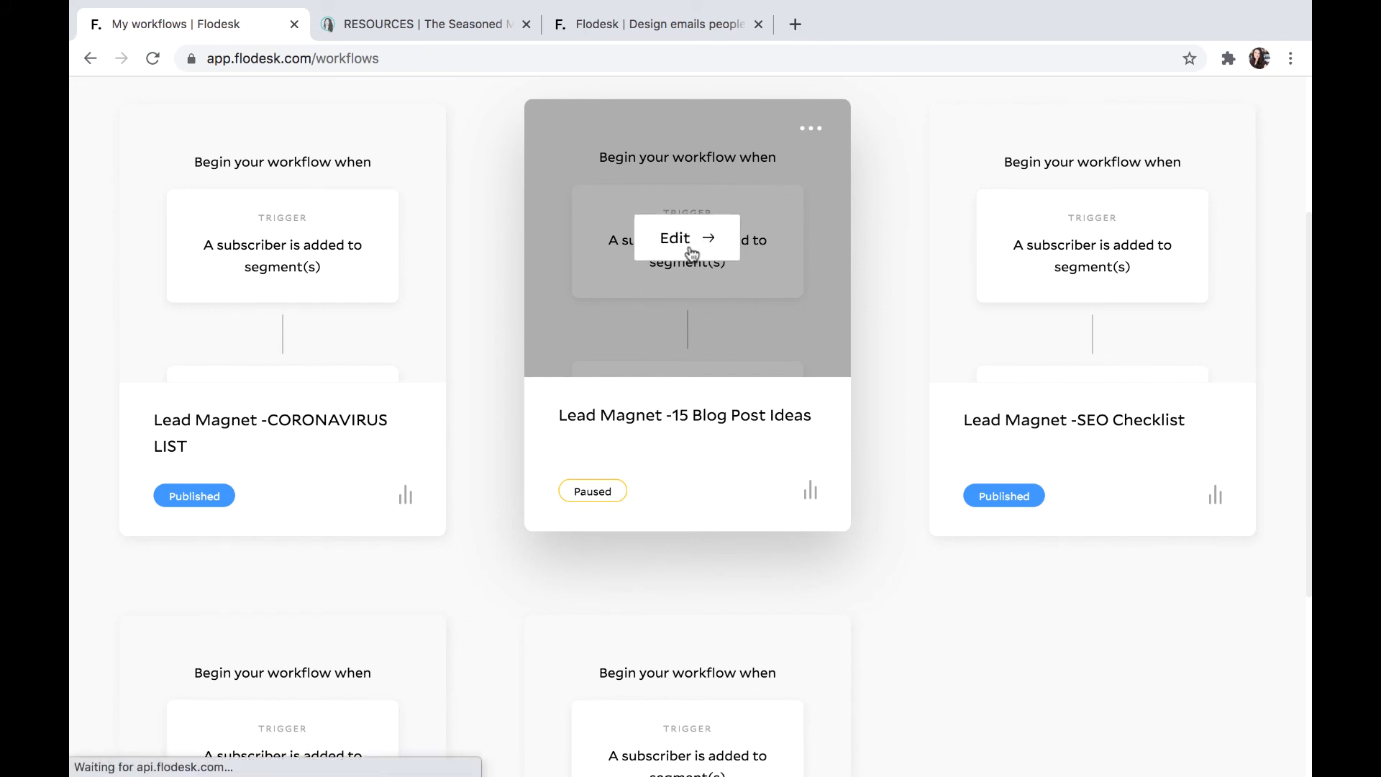
click(1227, 108)
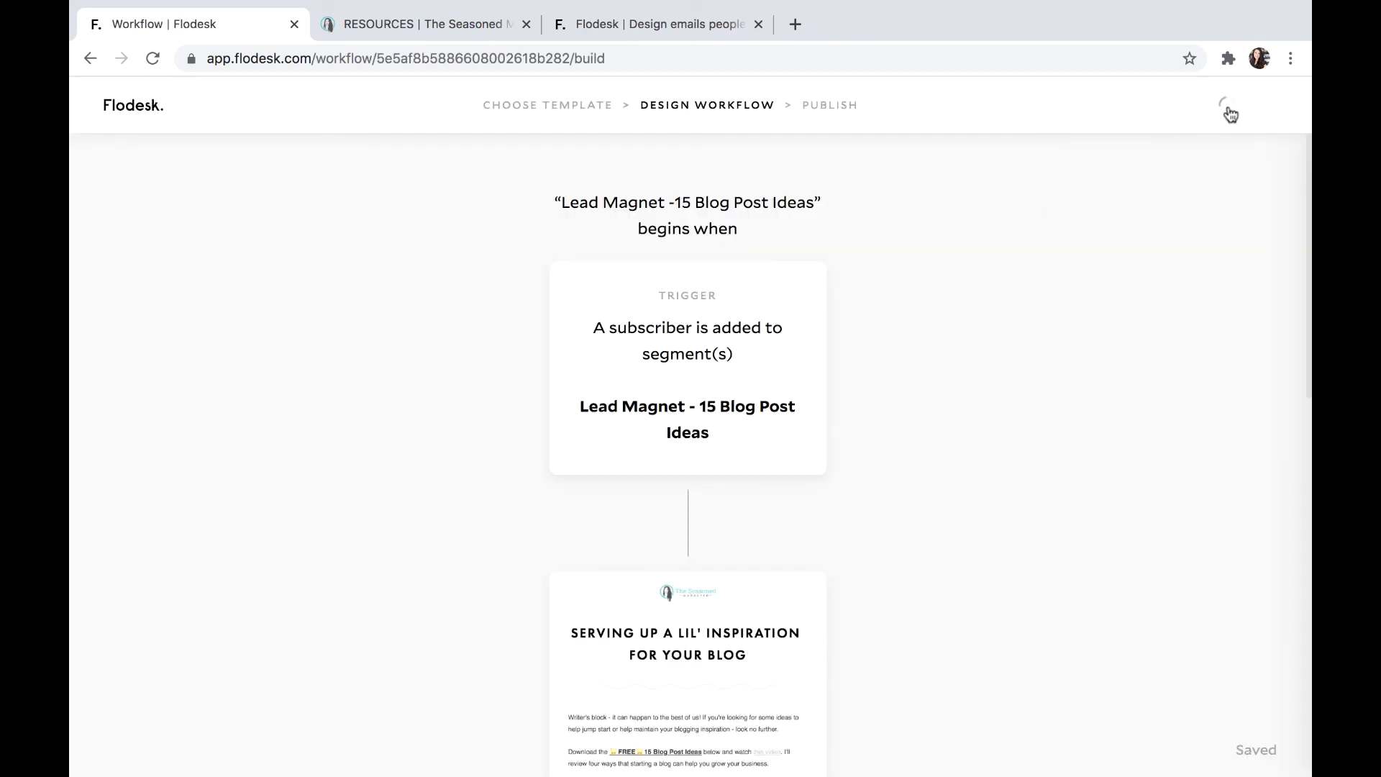
click(650, 588)
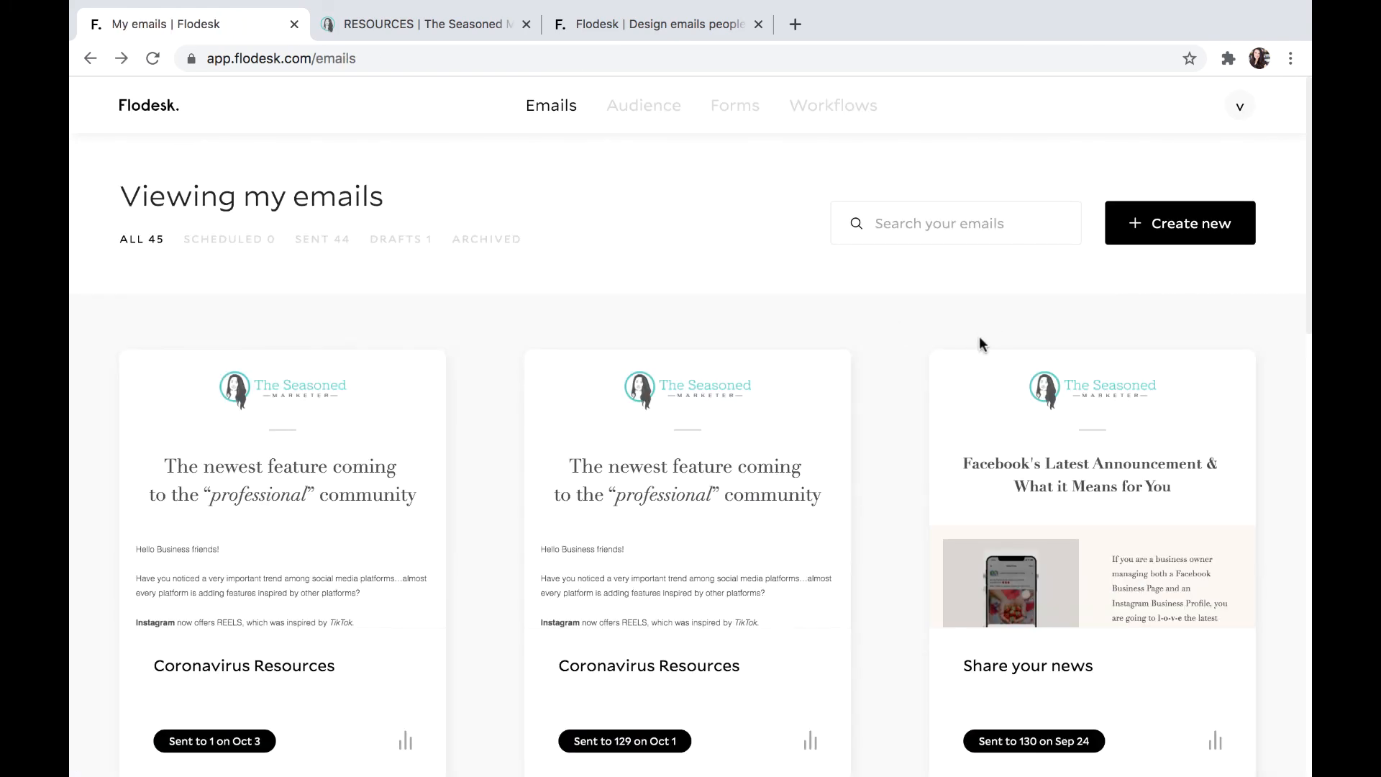
Look through the email list and open the results of the "Share your news" email sent on Sep 24.
scroll(975, 338, down, 1)
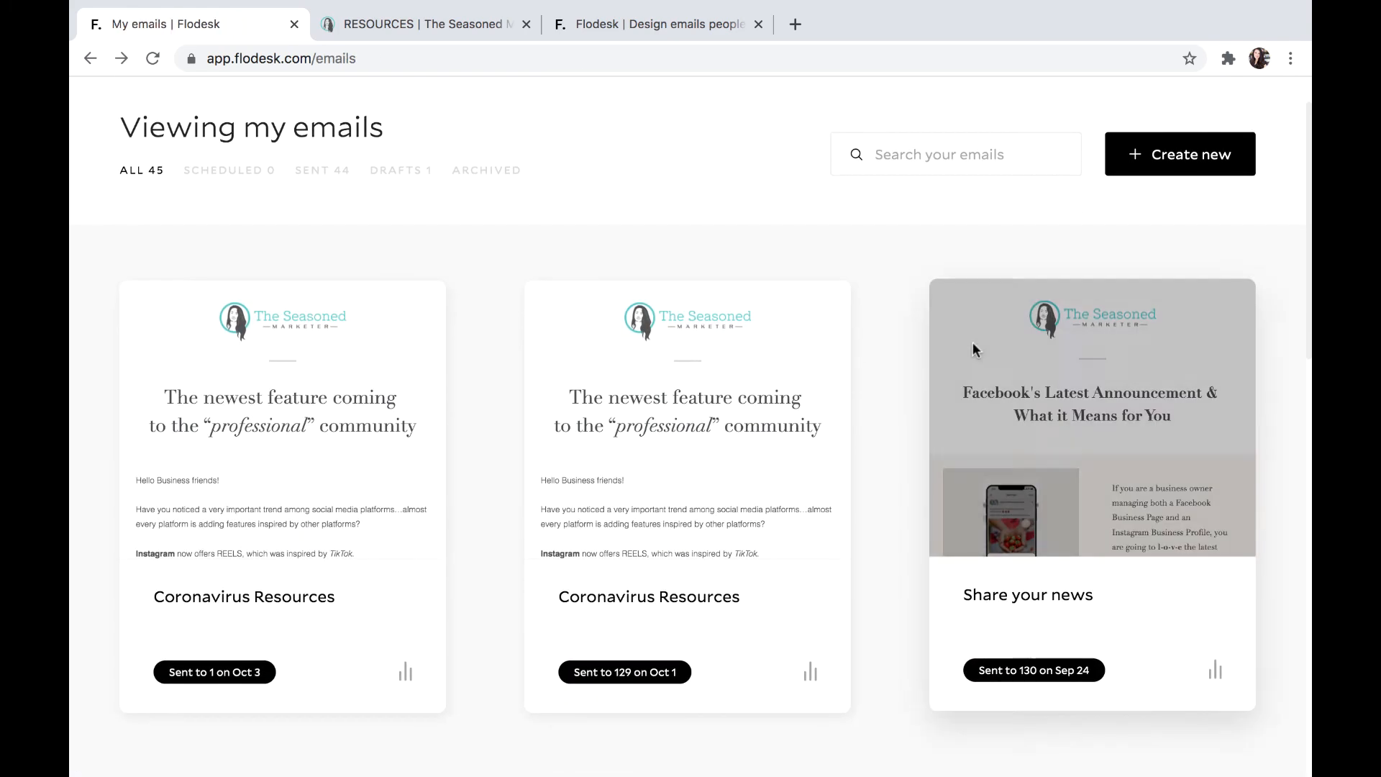
scroll(628, 180, up, 1)
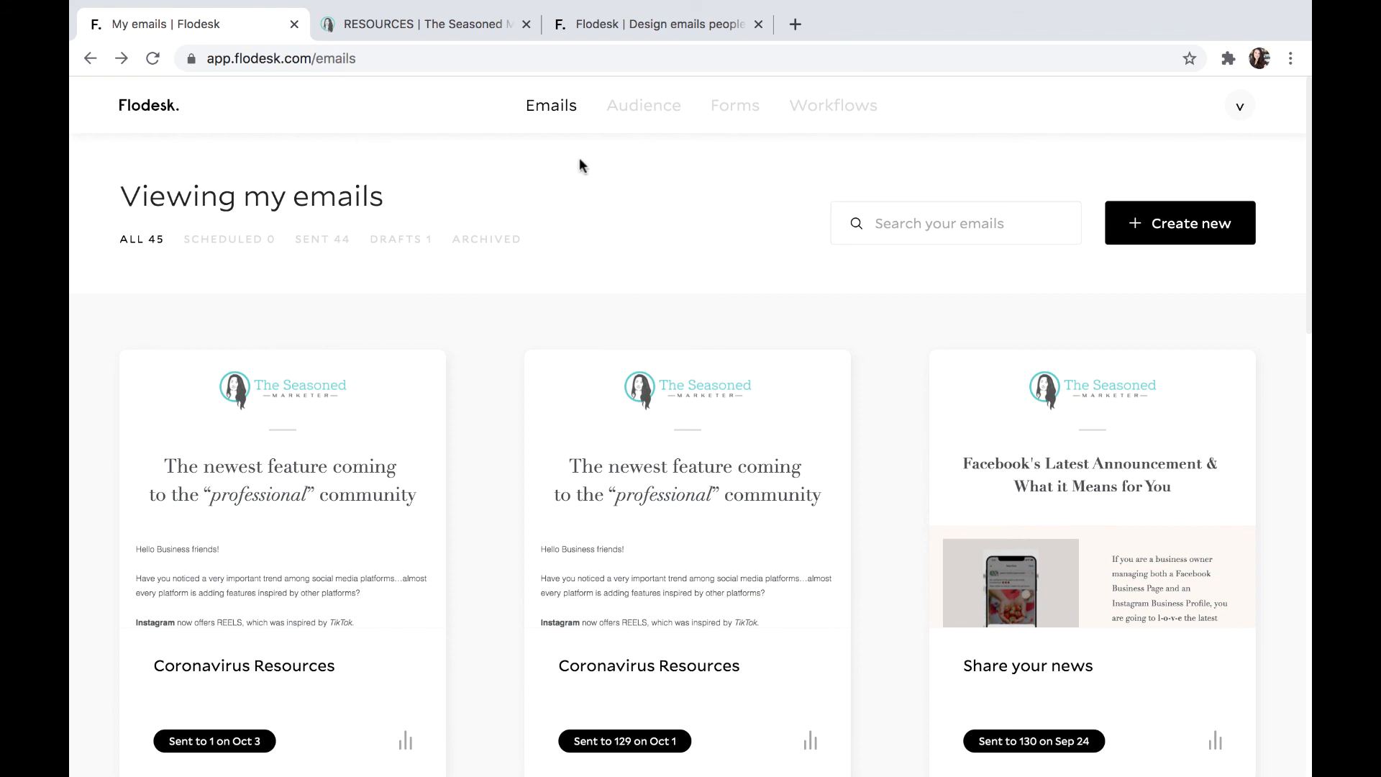
mouse_move(1116, 483)
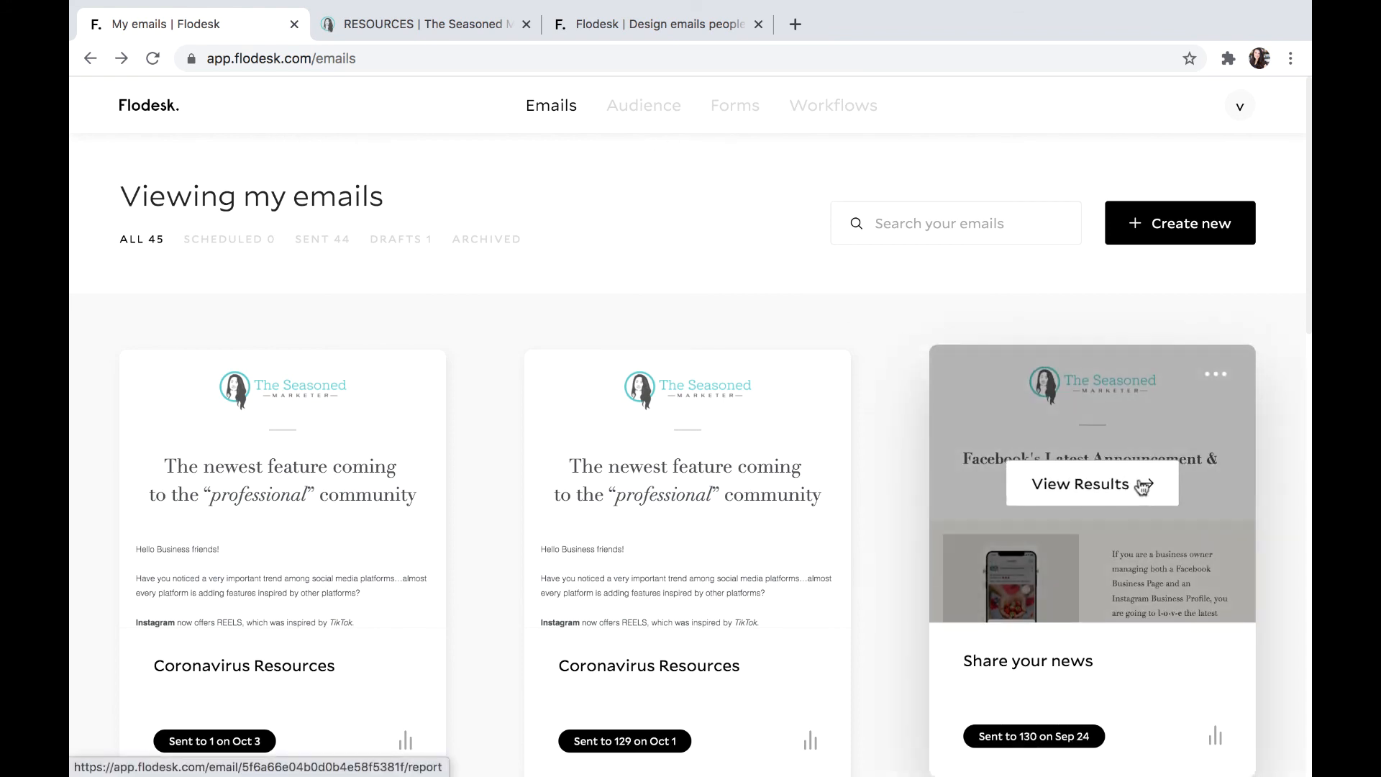
scroll(1162, 496, down, 1)
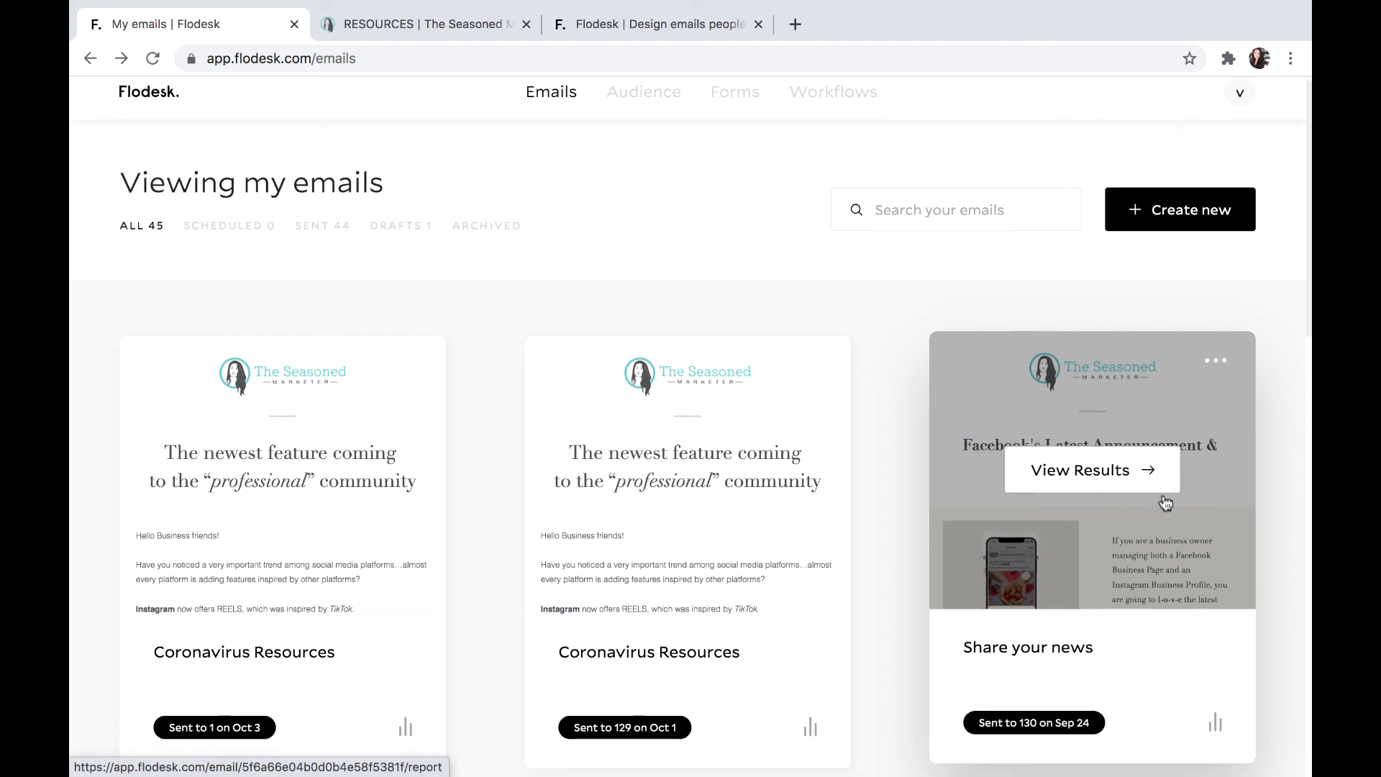
scroll(1181, 623, down, 2)
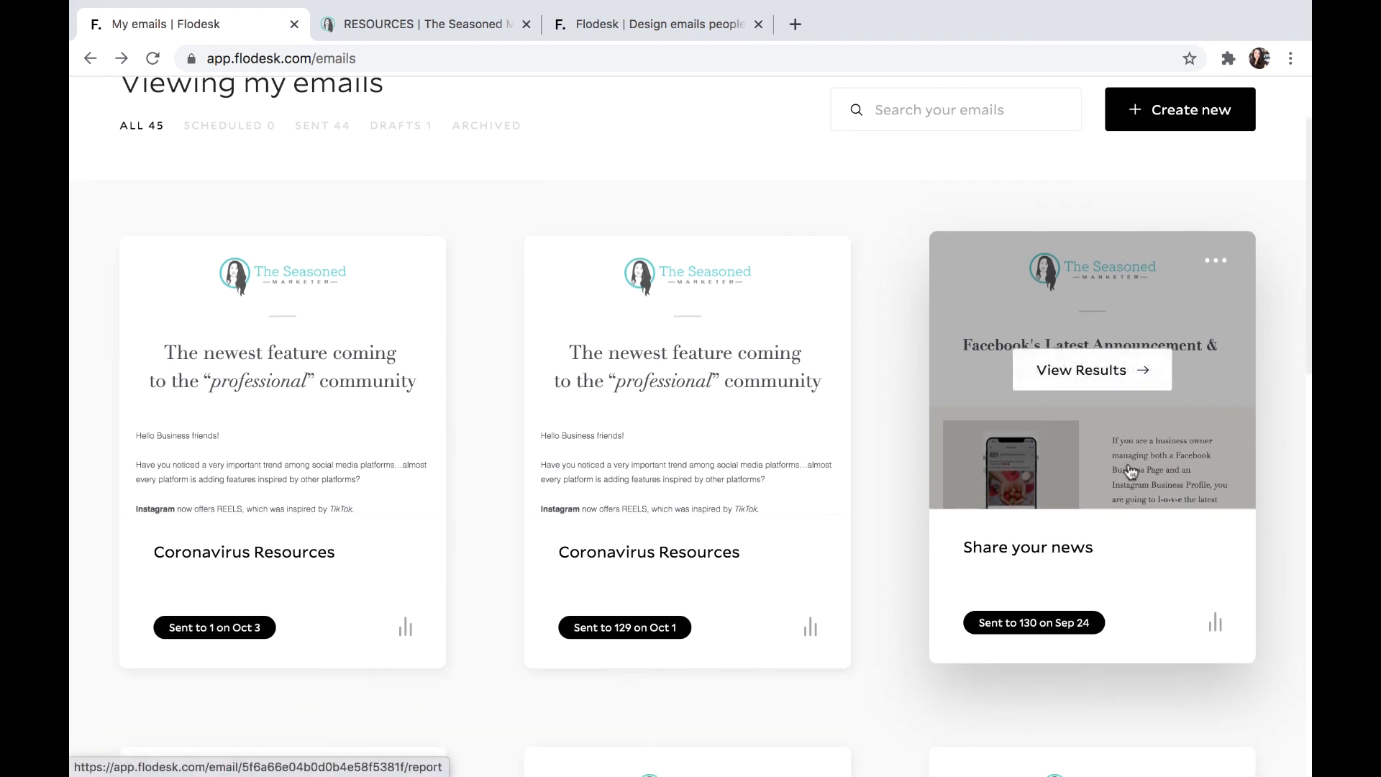
click(1091, 379)
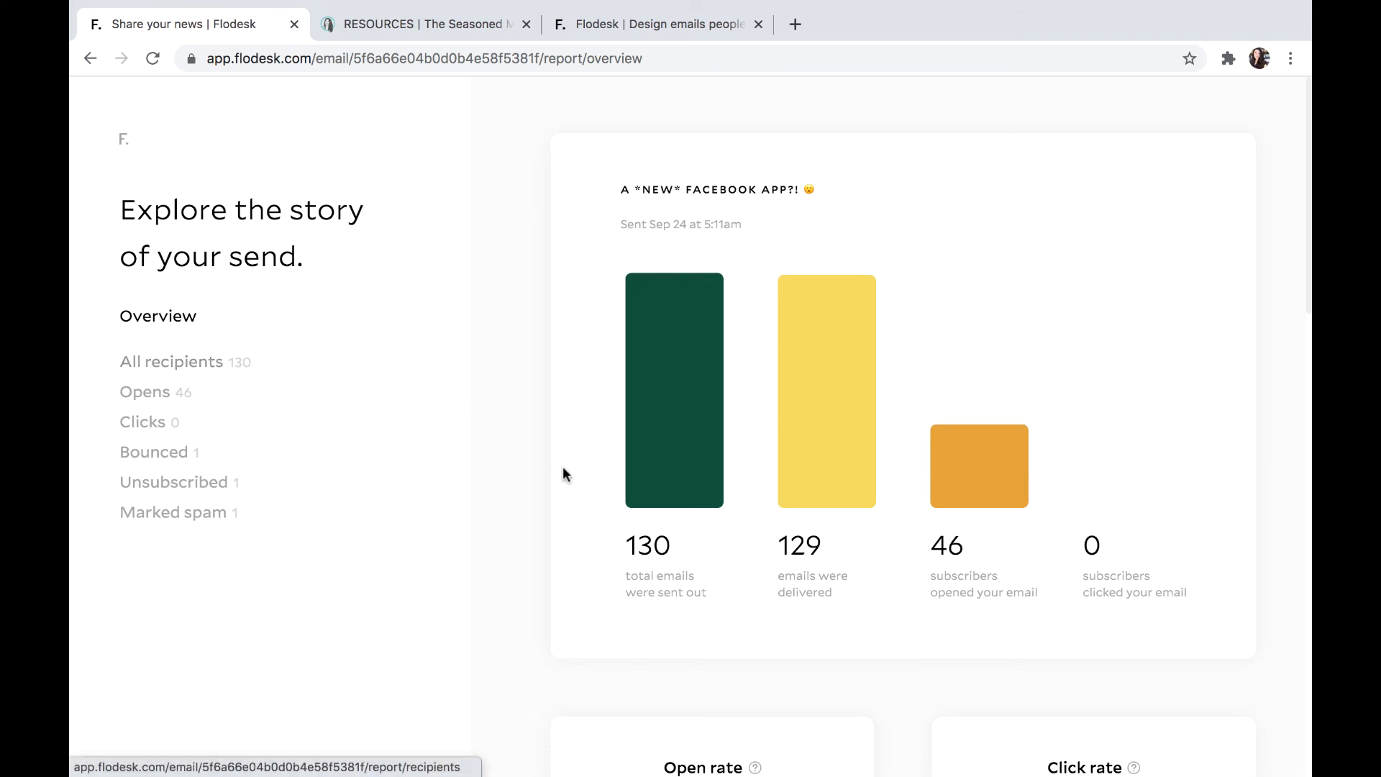
Review the report's delivery, open rate, click rate, device preference, bounce, unsubscribe and spam figures, and return to the email list.
scroll(562, 468, down, 1)
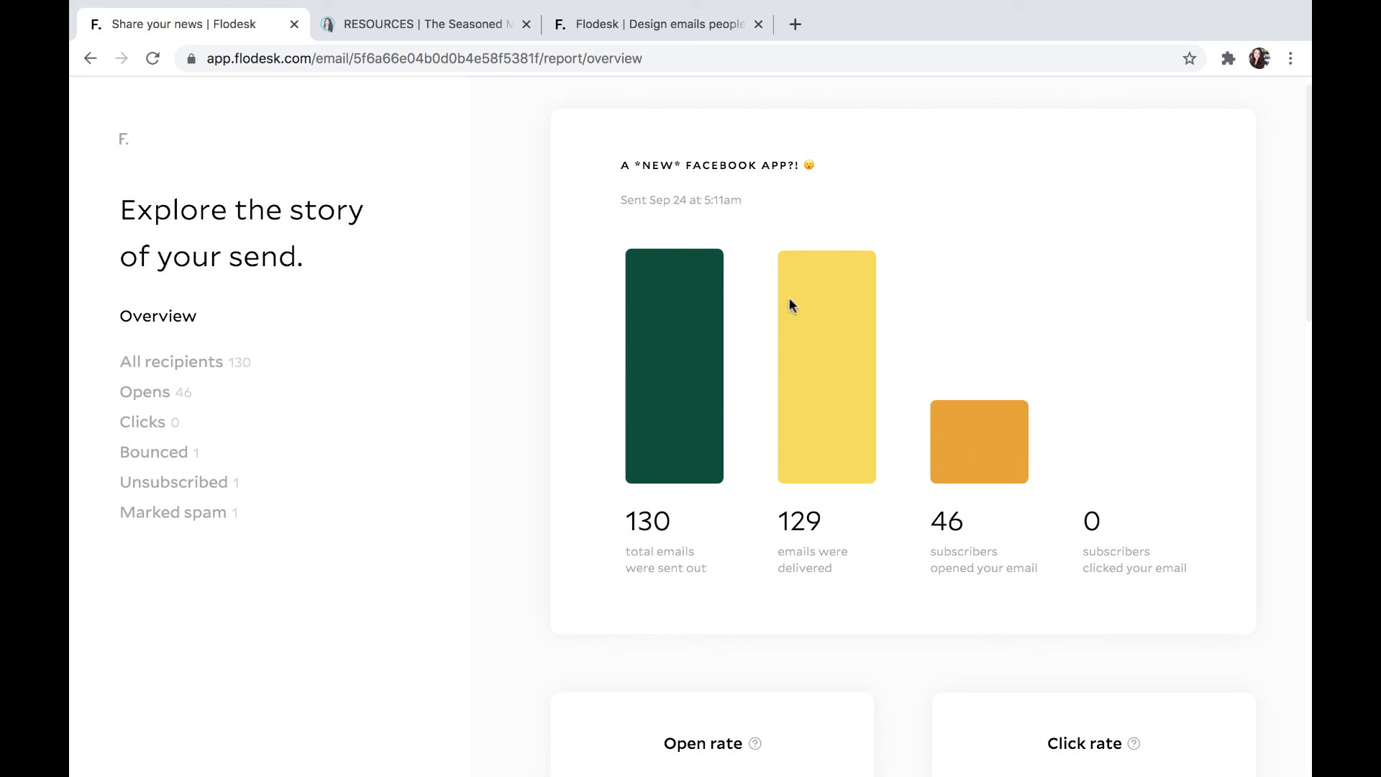
scroll(896, 541, down, 2)
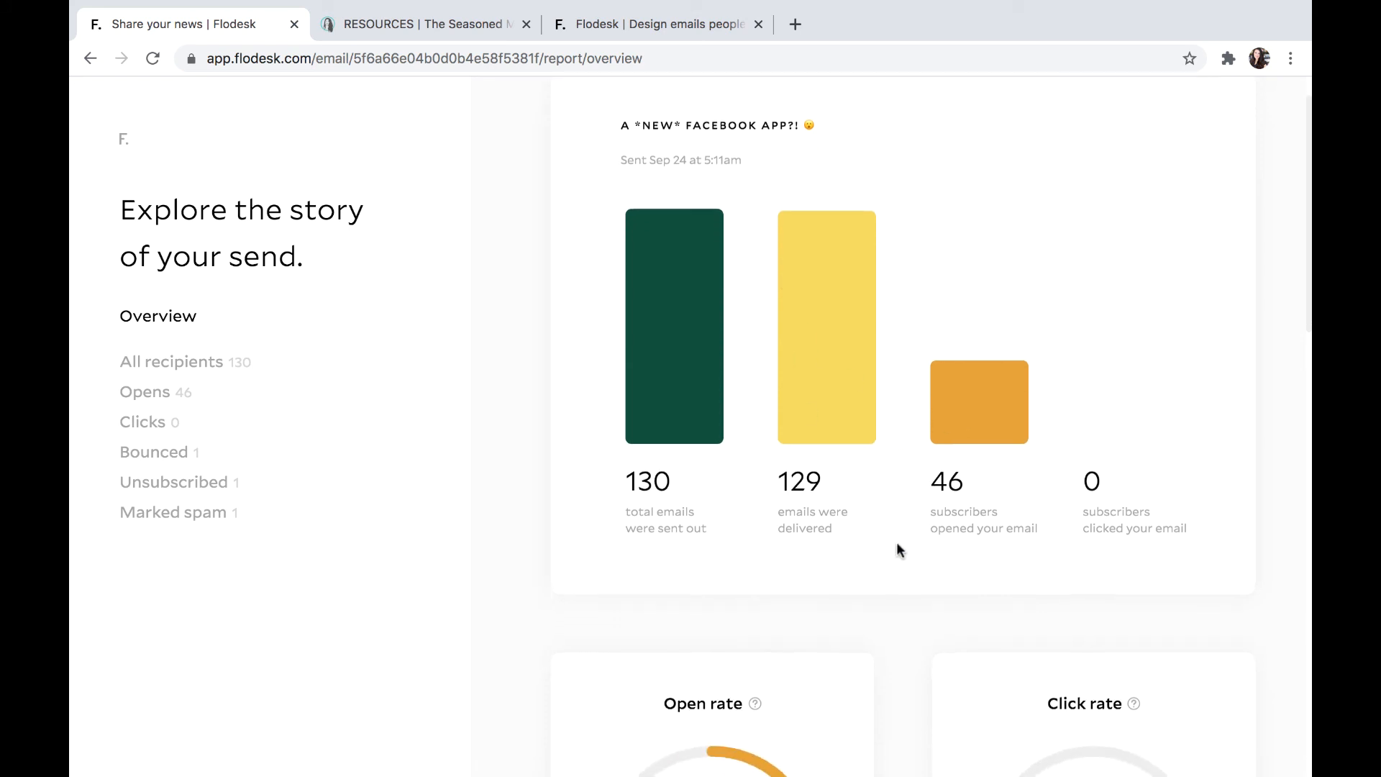
scroll(956, 507, down, 5)
scroll(958, 510, down, 3)
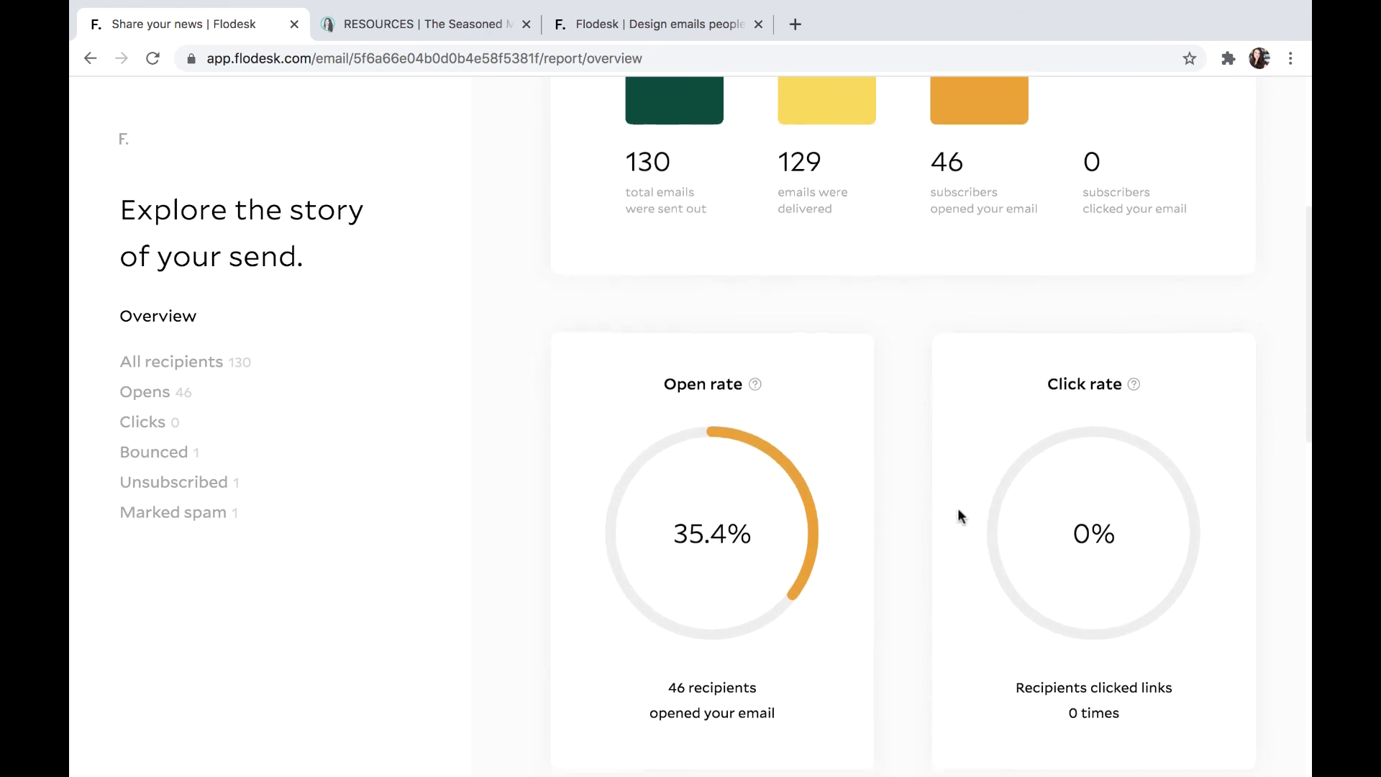
scroll(959, 509, down, 4)
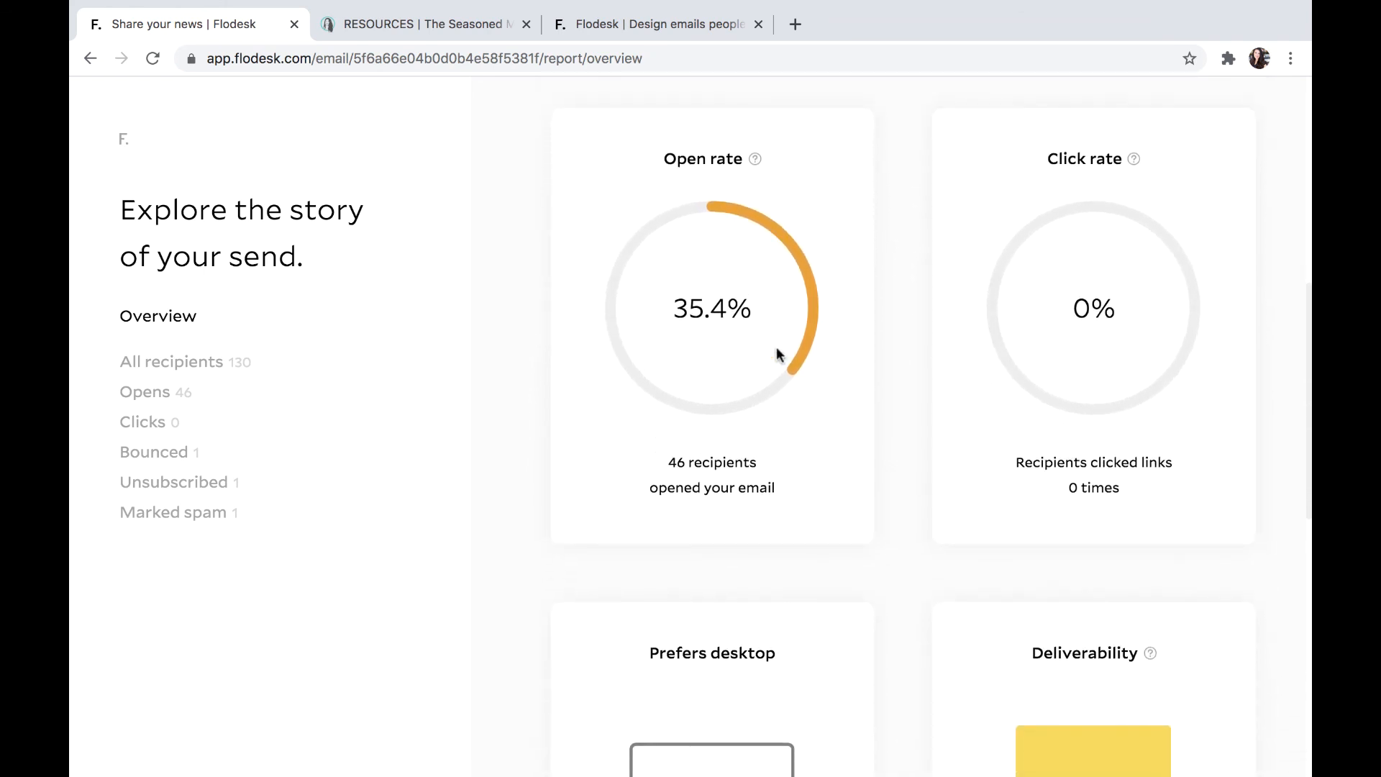
scroll(851, 507, down, 7)
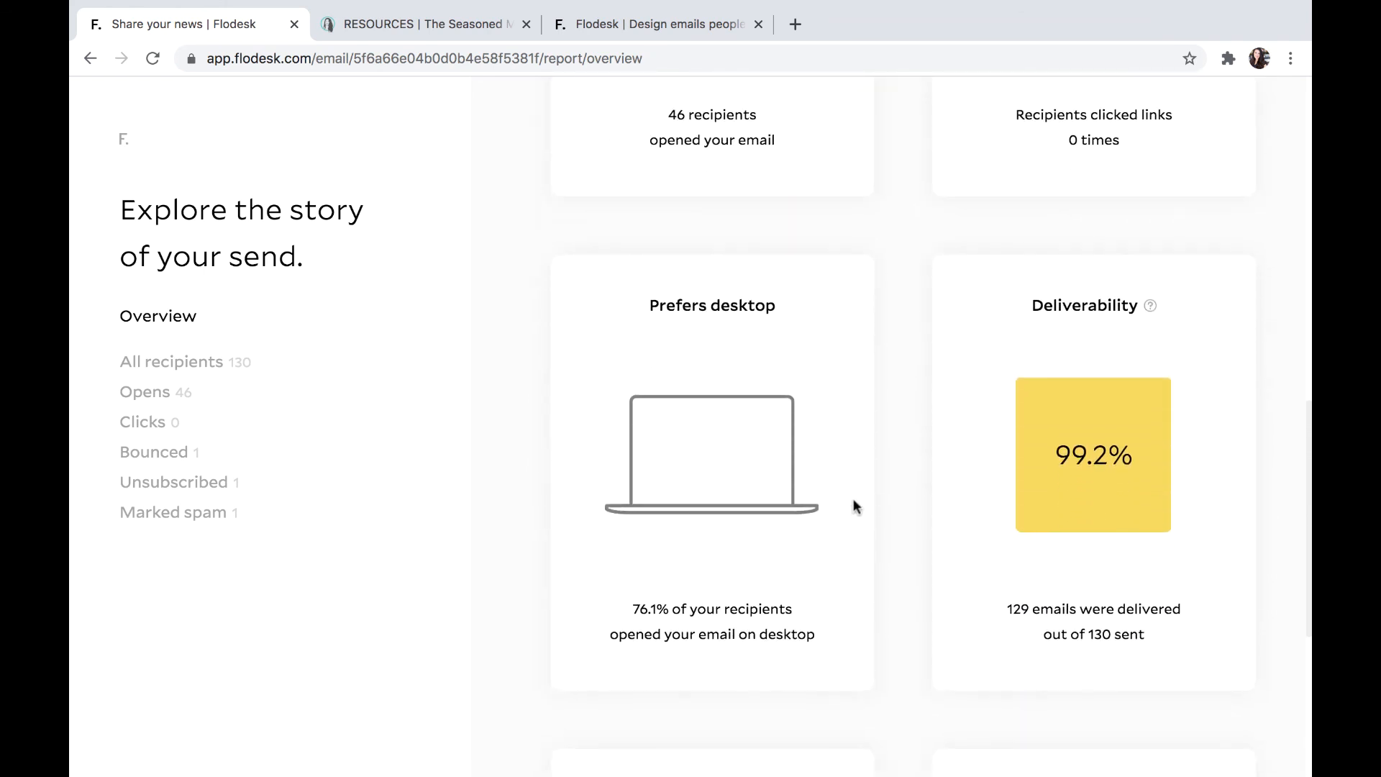
scroll(1070, 500, down, 2)
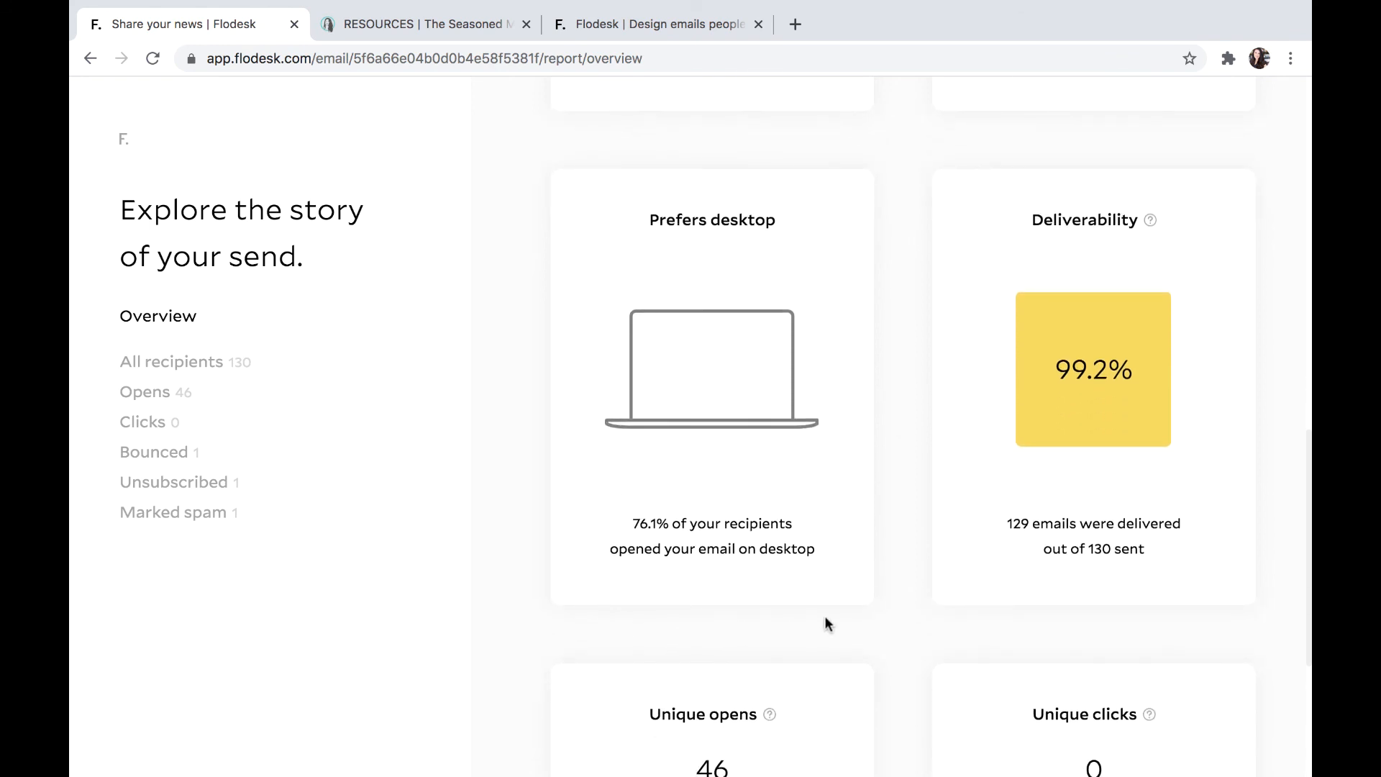
scroll(853, 616, down, 4)
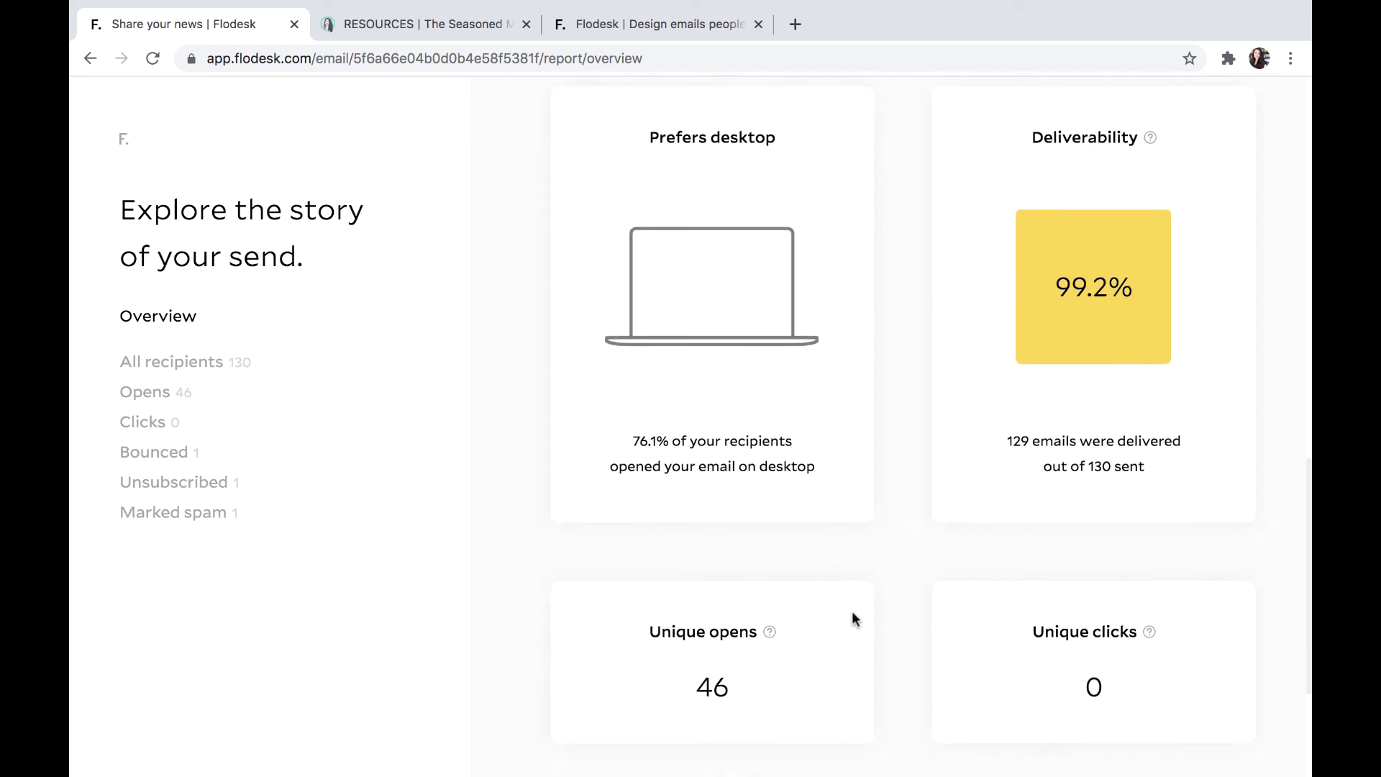
scroll(853, 614, down, 2)
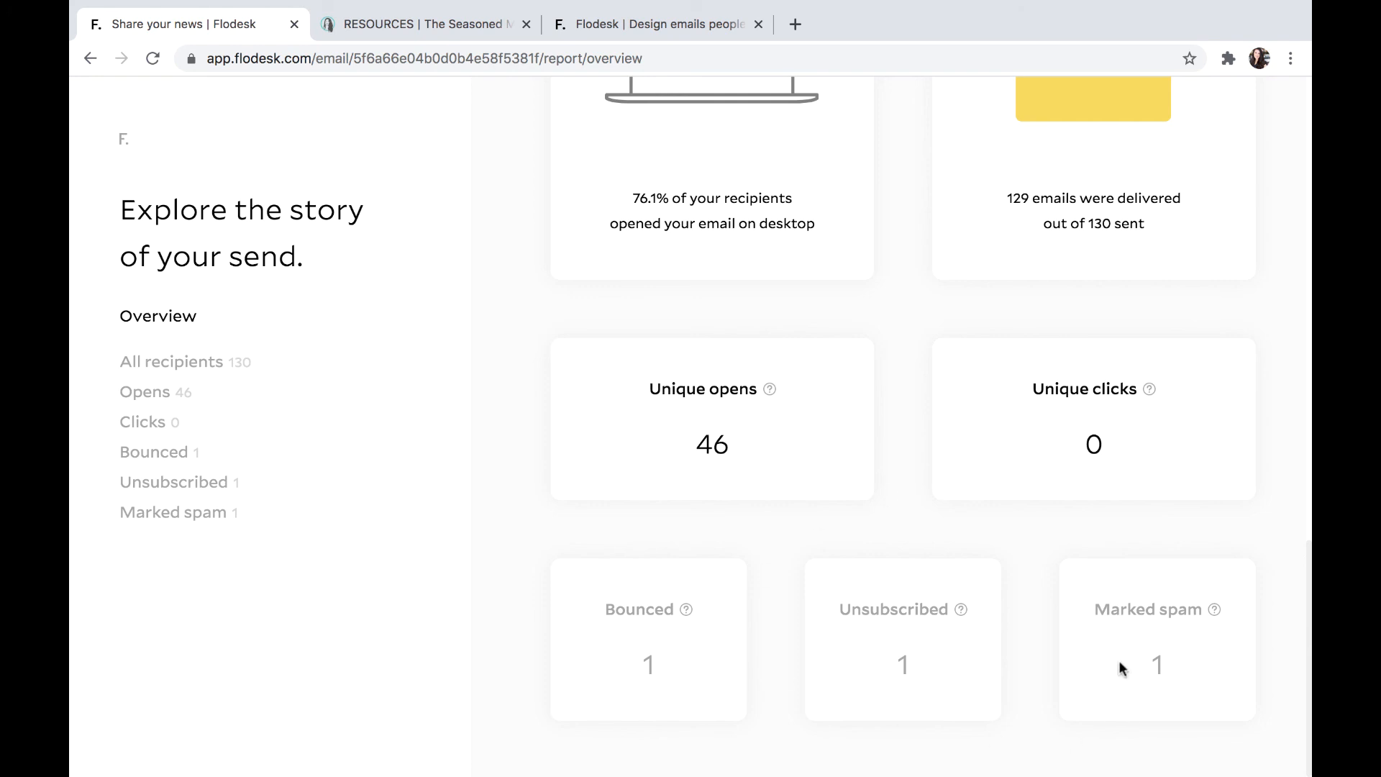
scroll(91, 271, up, 15)
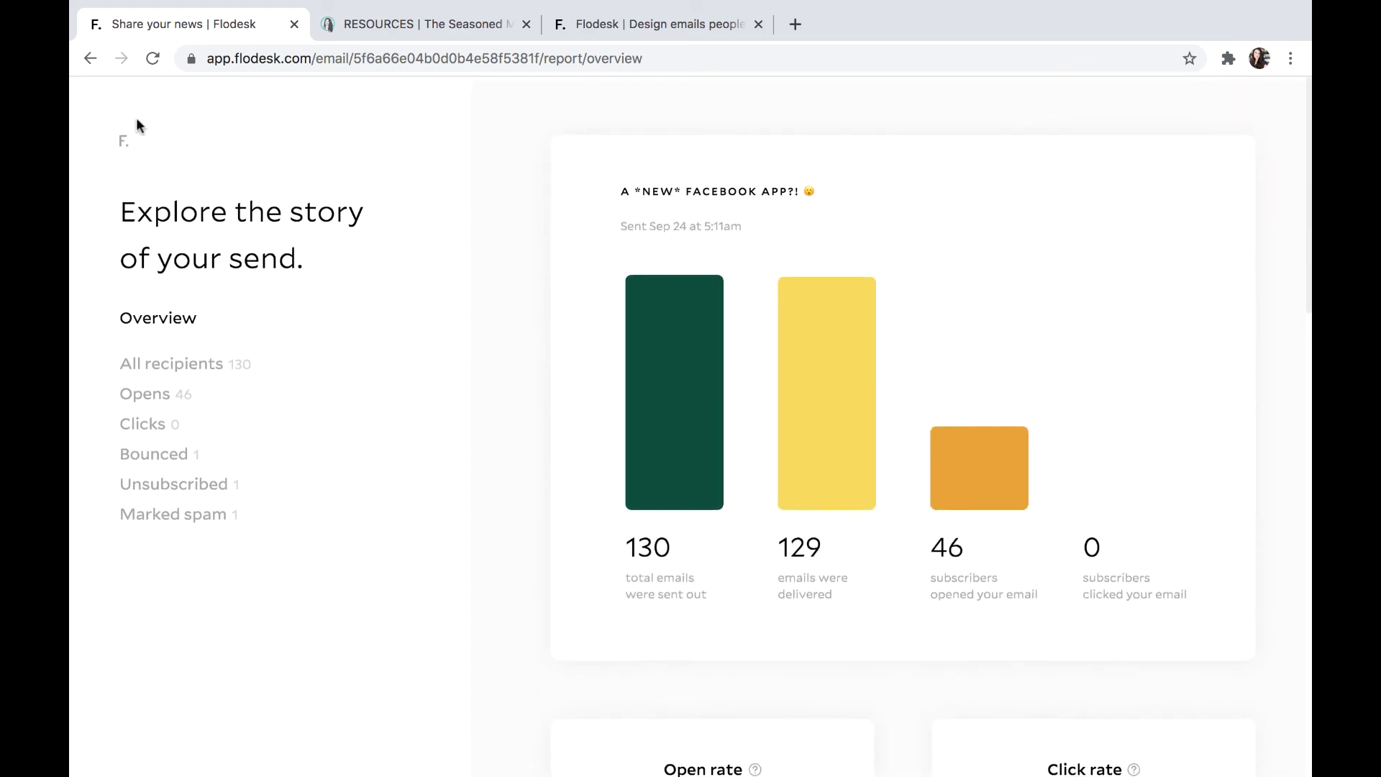
click(122, 148)
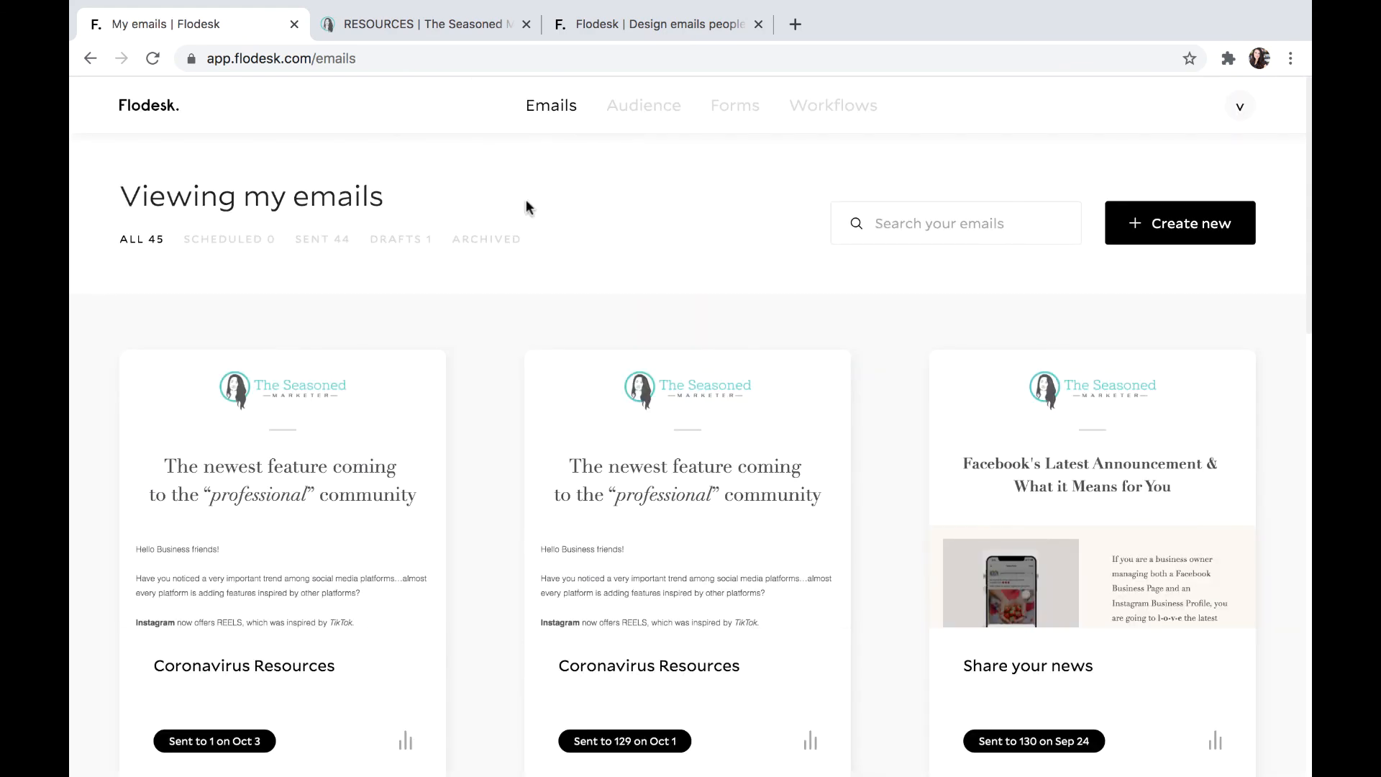